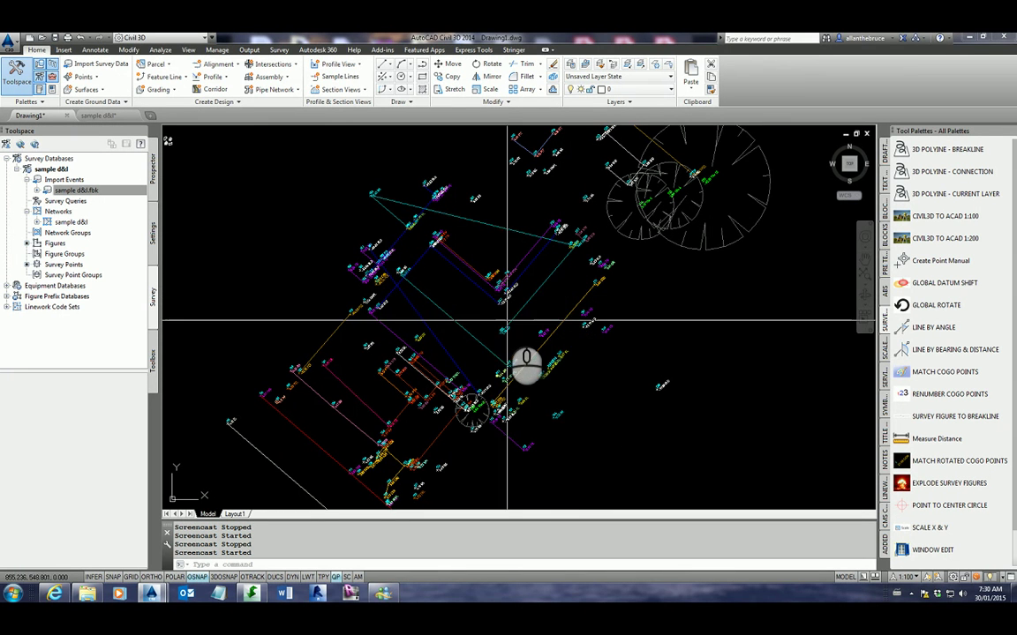
From the Prospector's Points node, bring up the Point Editor table of survey points.
scroll(505, 313, up, 6)
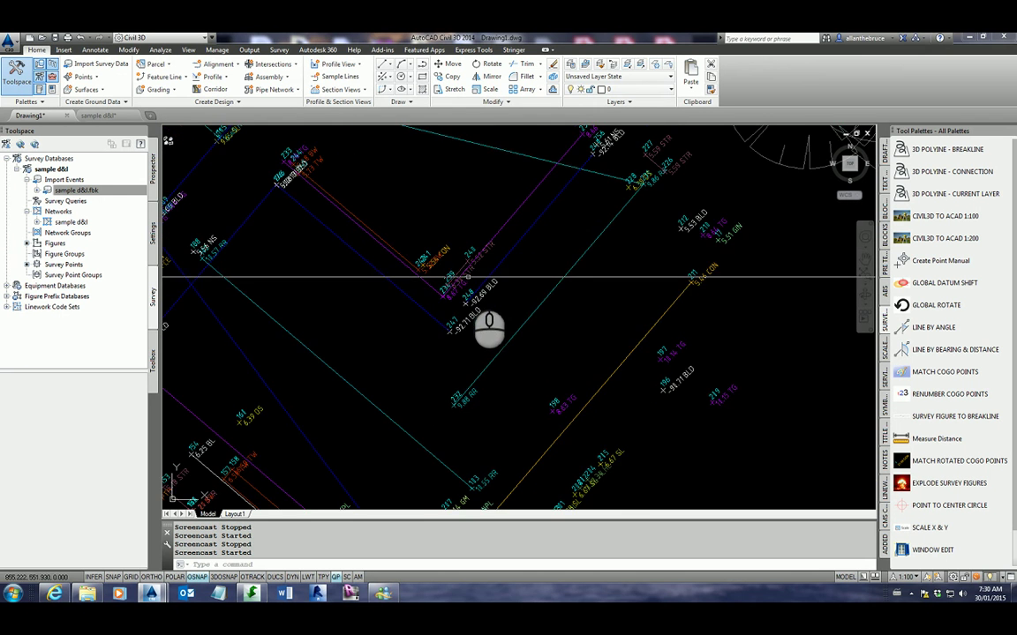
scroll(467, 279, down, 5)
scroll(618, 238, up, 3)
scroll(622, 240, up, 4)
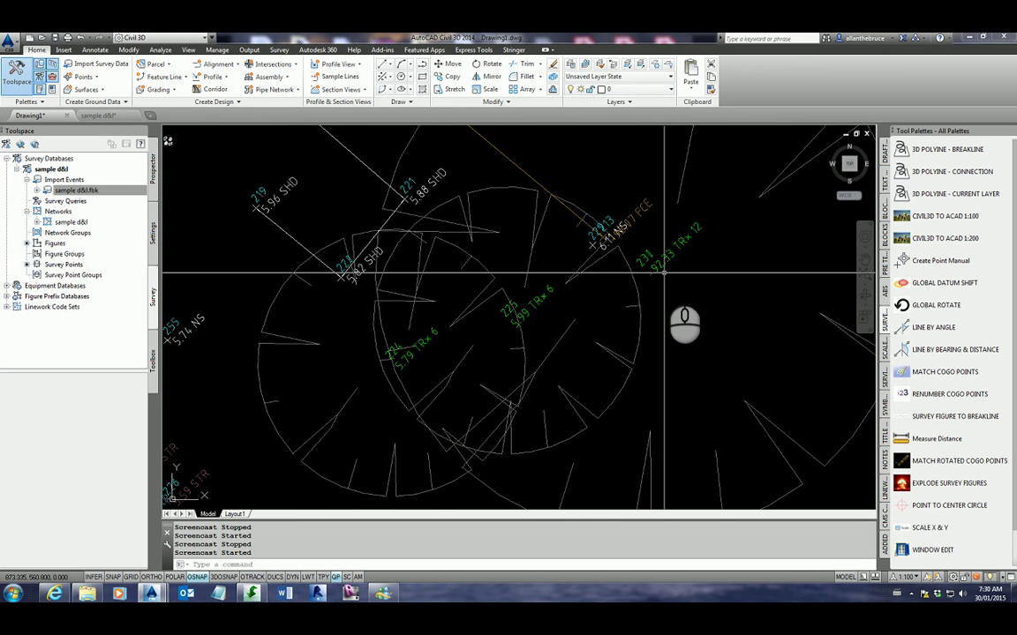
scroll(662, 282, down, 4)
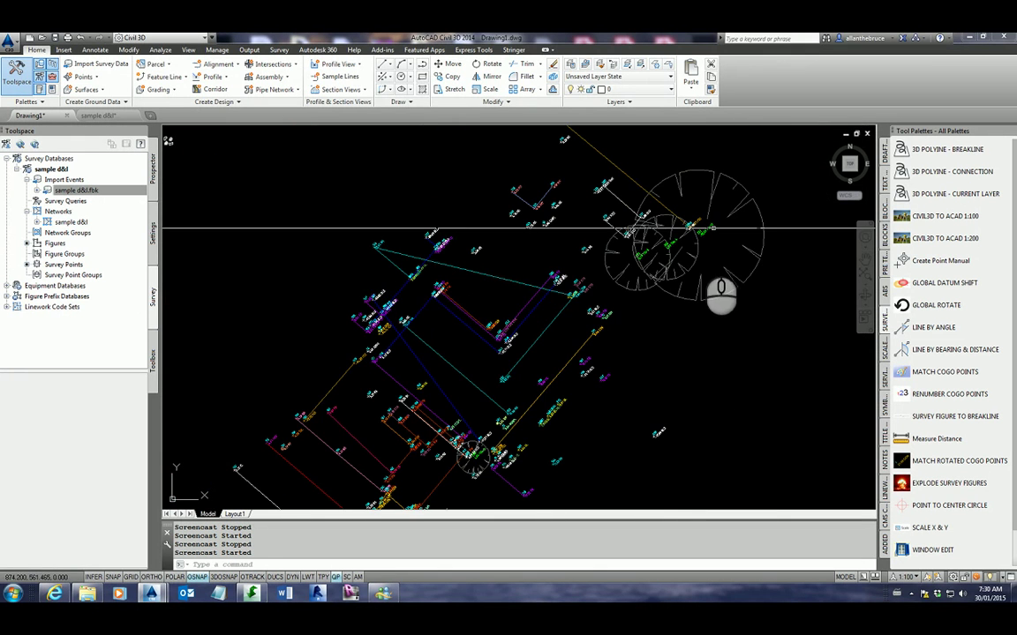
scroll(455, 293, up, 4)
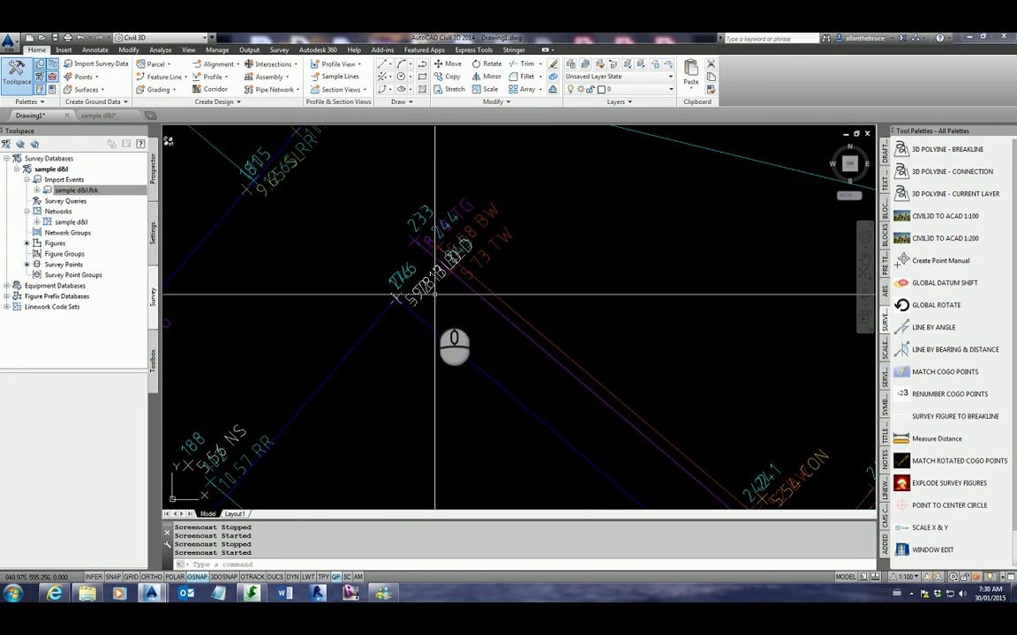
scroll(412, 356, down, 5)
scroll(632, 388, up, 3)
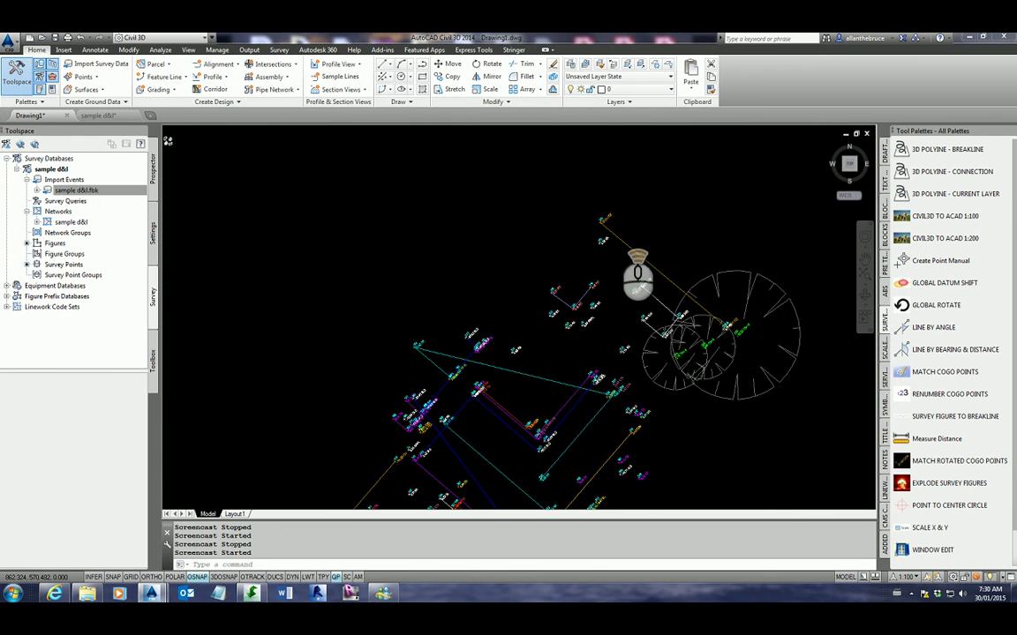
scroll(615, 222, up, 5)
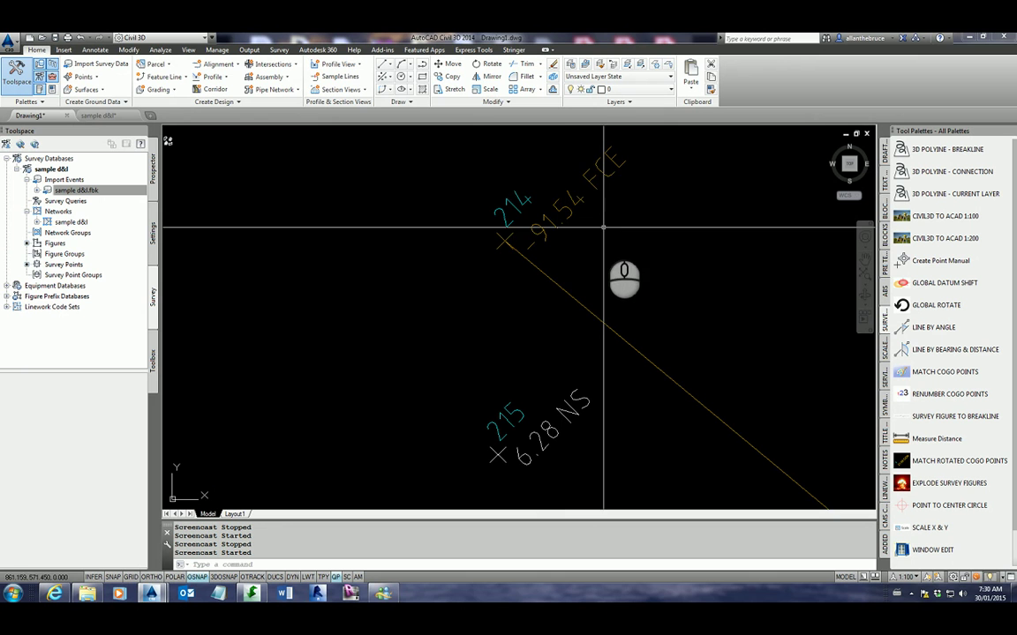
scroll(603, 227, down, 6)
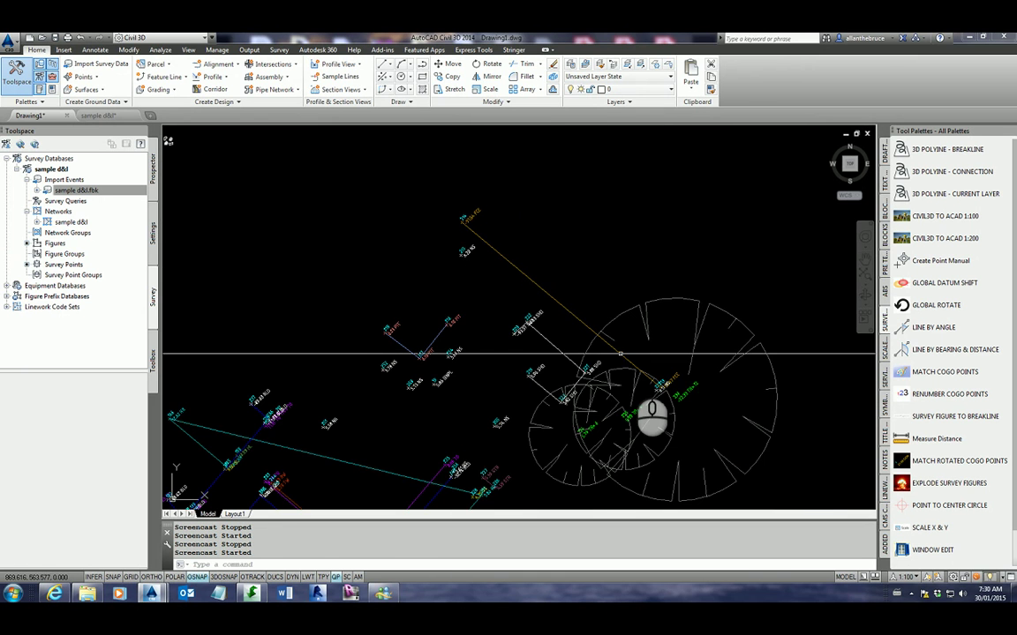
scroll(655, 386, down, 4)
scroll(565, 423, up, 3)
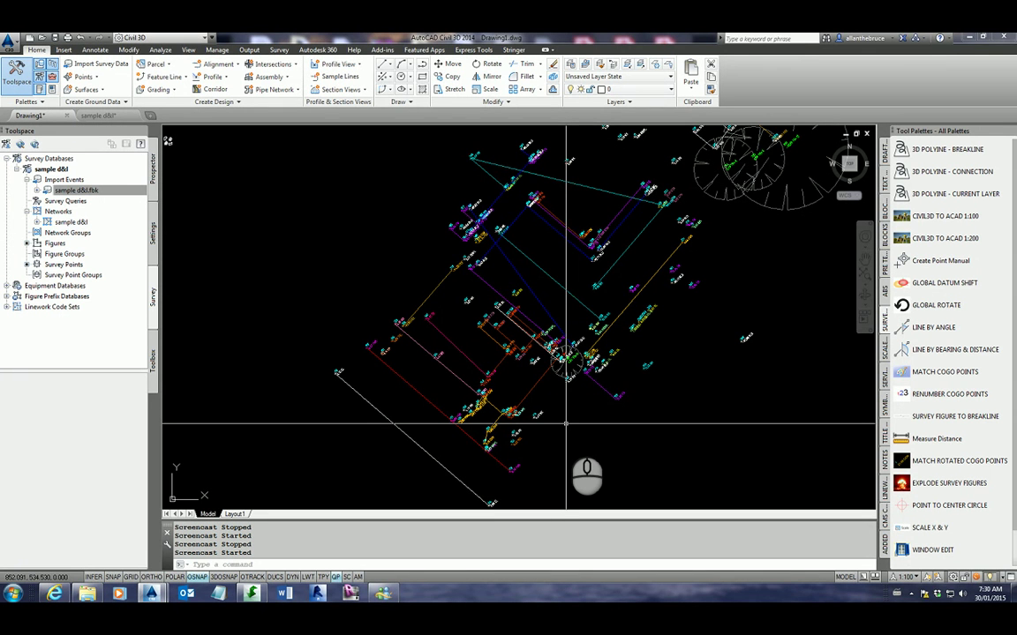
scroll(530, 389, up, 1)
scroll(594, 234, up, 4)
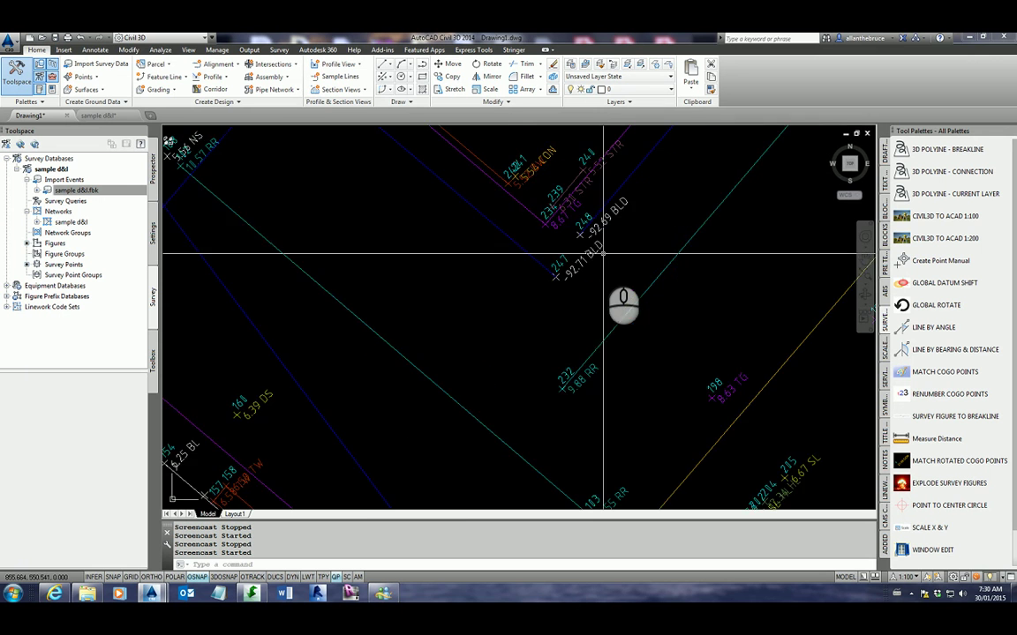
scroll(593, 216, up, 2)
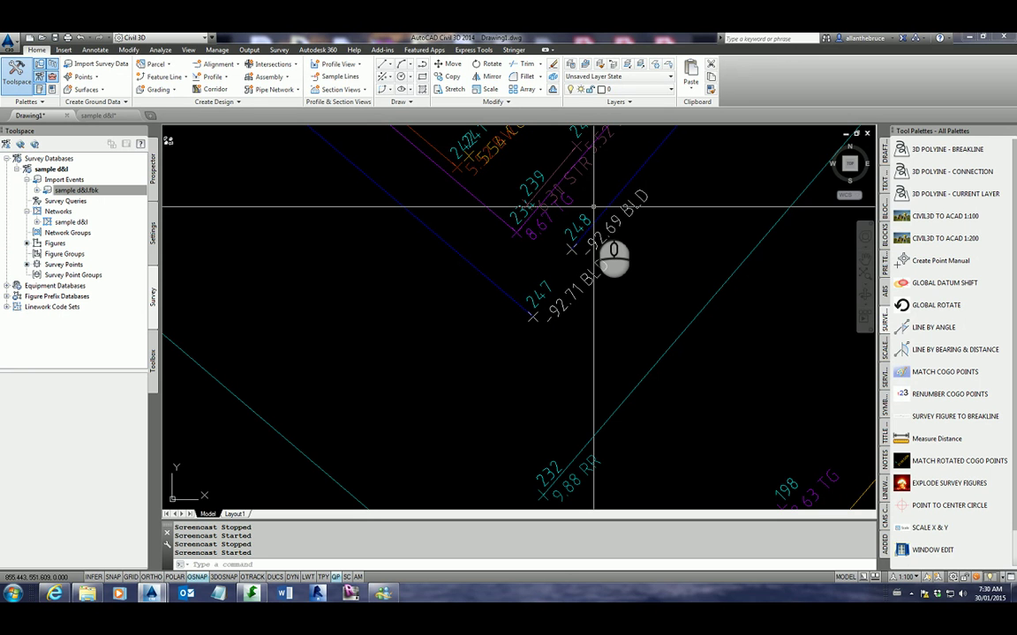
scroll(593, 208, down, 6)
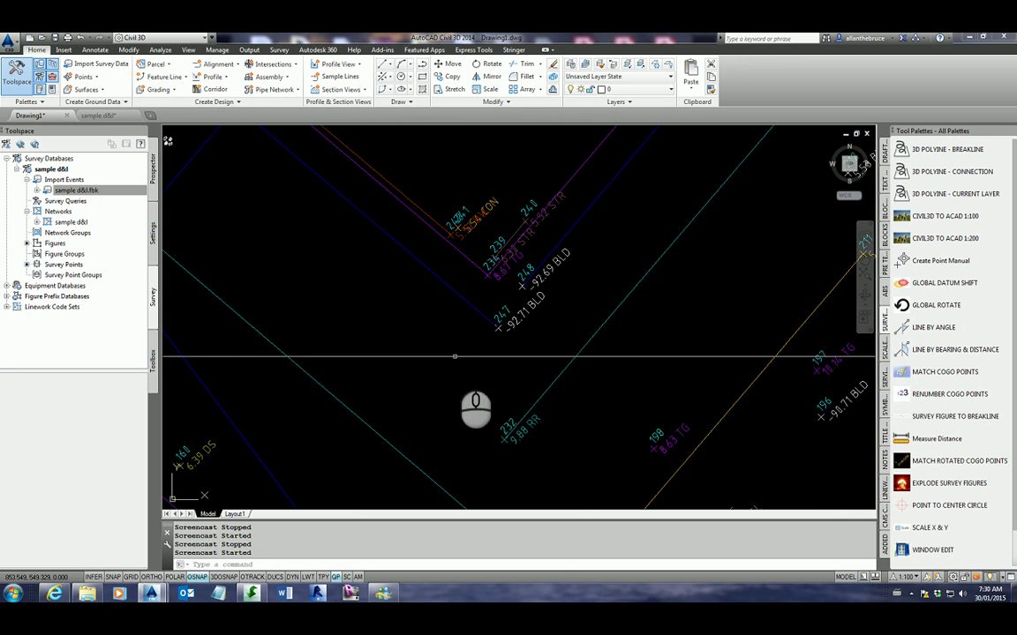
scroll(468, 353, up, 8)
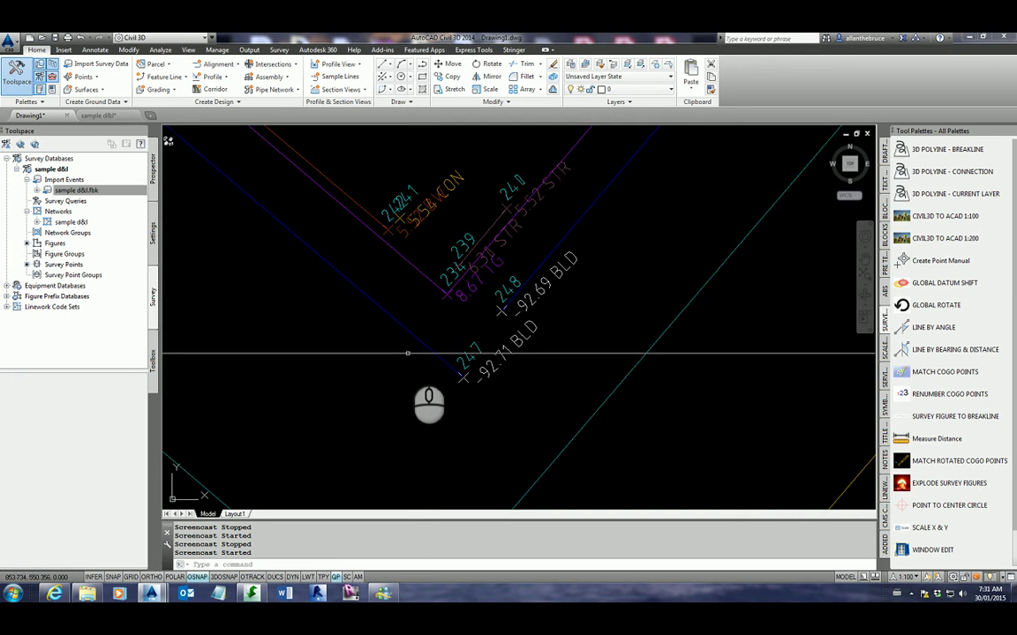
click(151, 173)
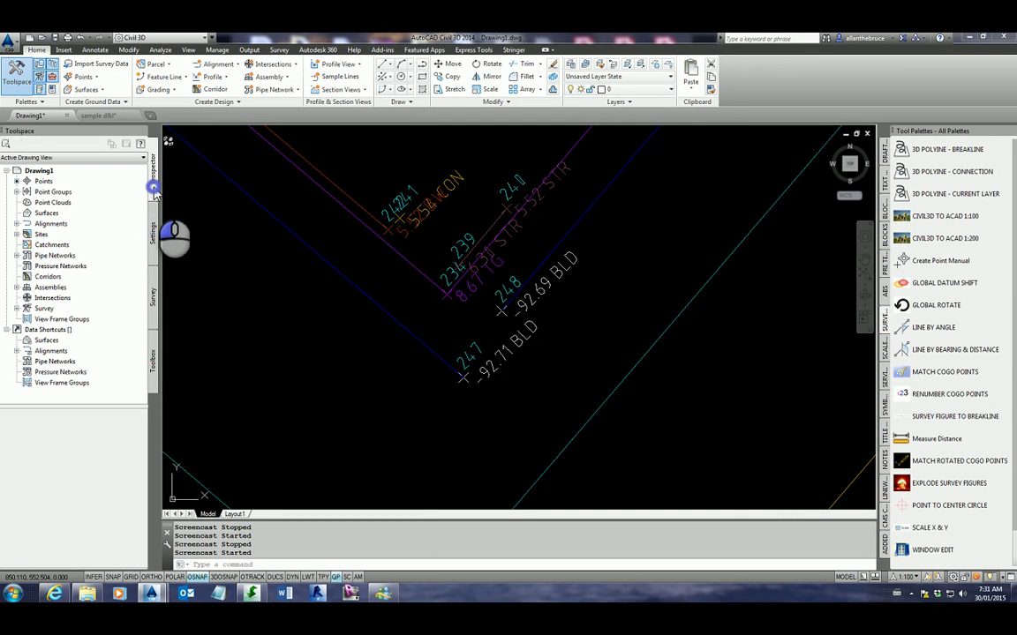
right_click(42, 181)
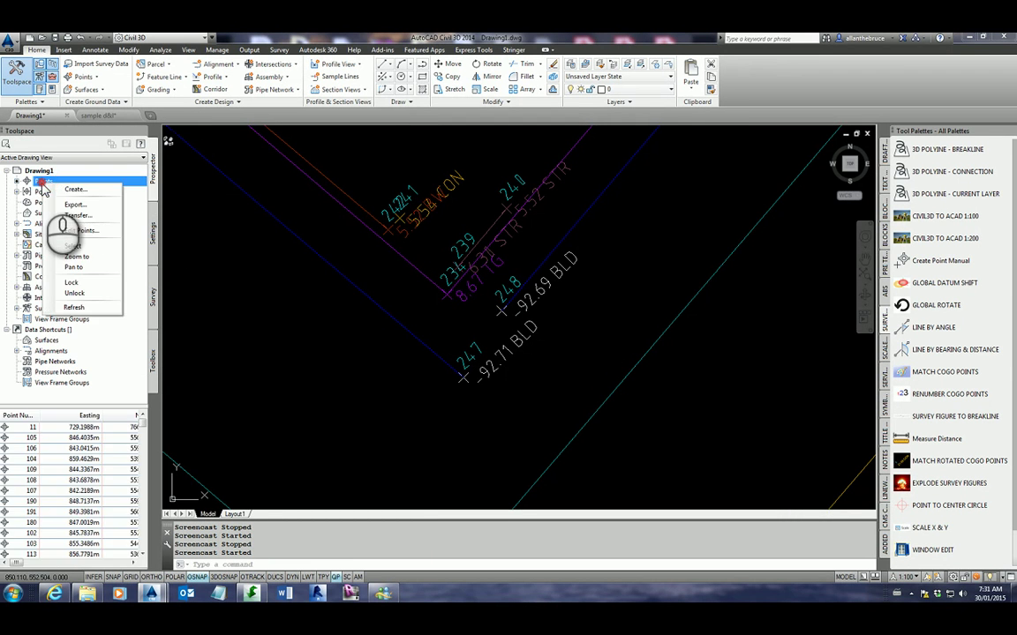
click(70, 231)
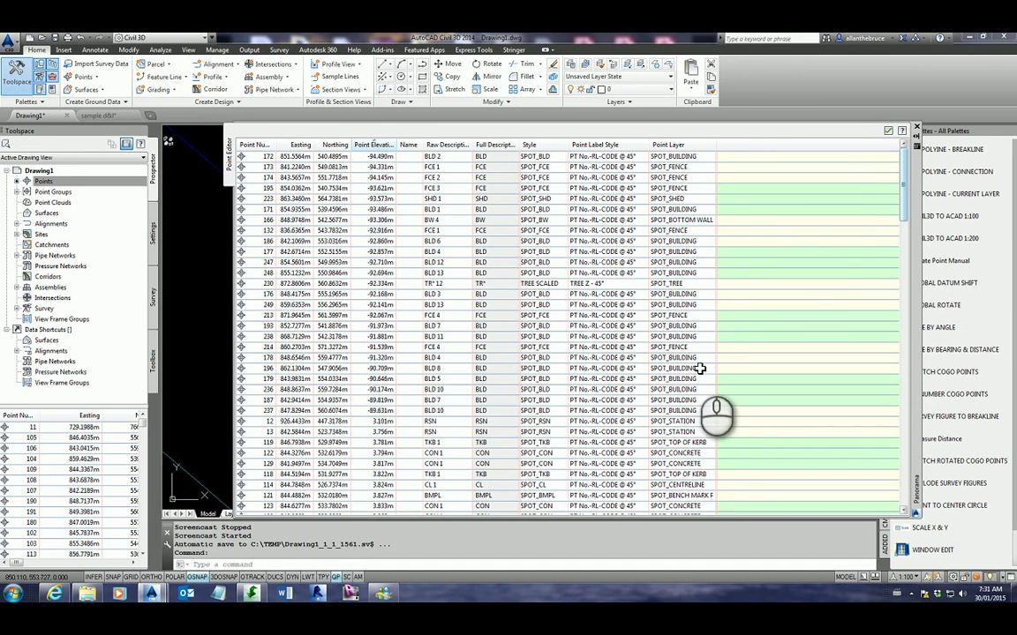
Sort the points by elevation and start editing point 230's elevation.
click(377, 145)
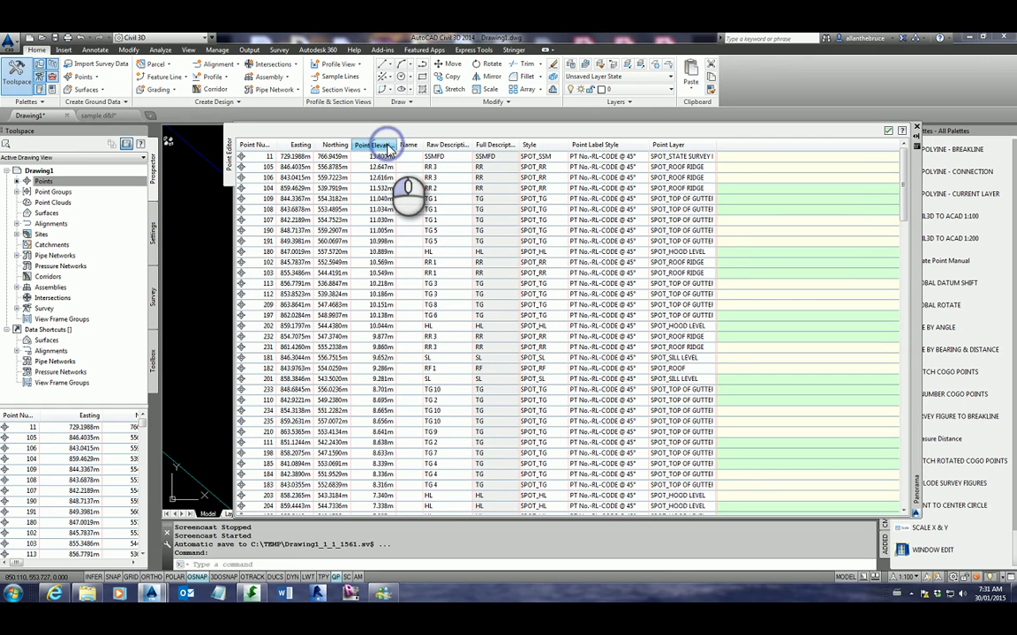
click(386, 146)
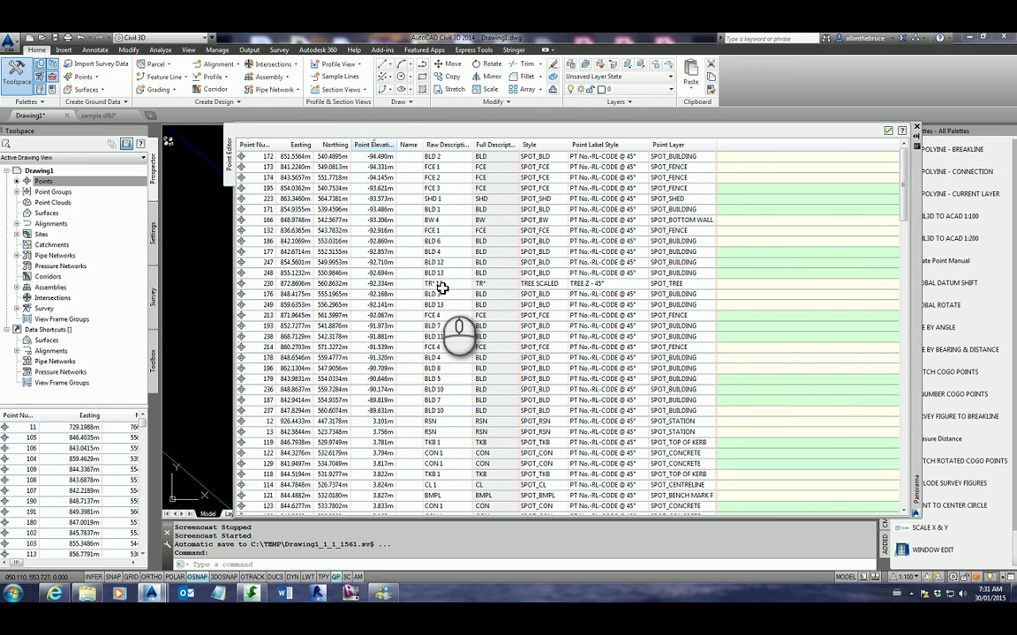
drag(441, 210, 444, 211)
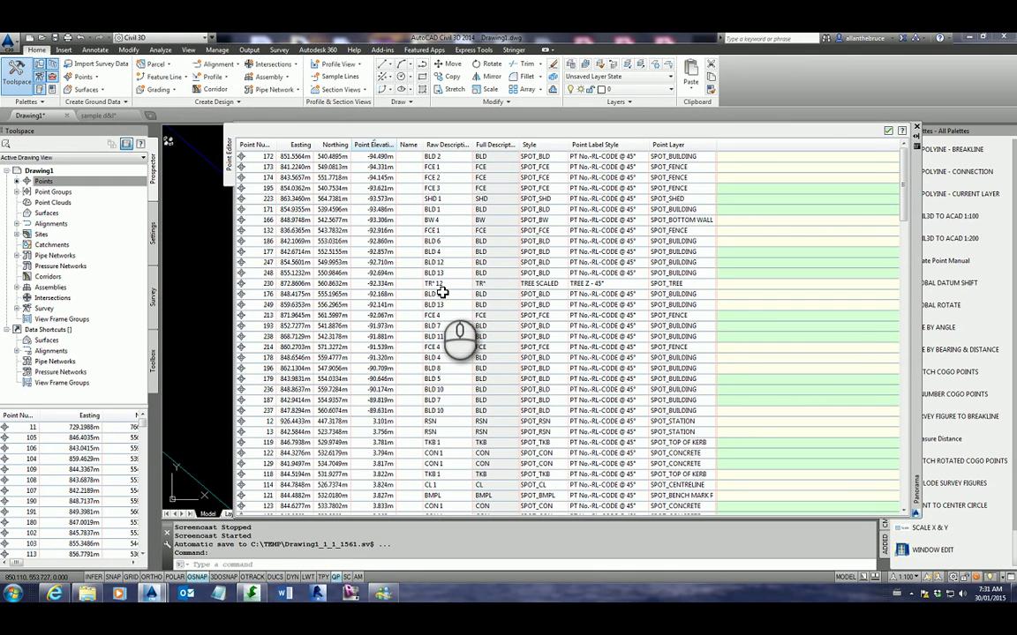
drag(441, 293, 381, 286)
click(386, 288)
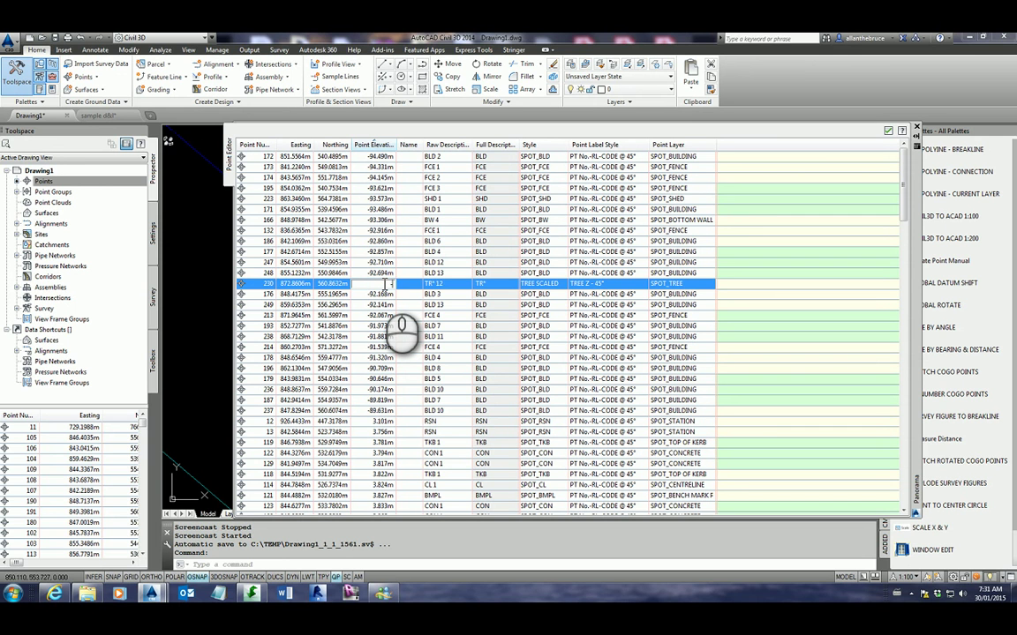
Set point 230's elevation to -899 and re-sort the table ascending by elevation.
text(-899)
key(Return)
click(381, 145)
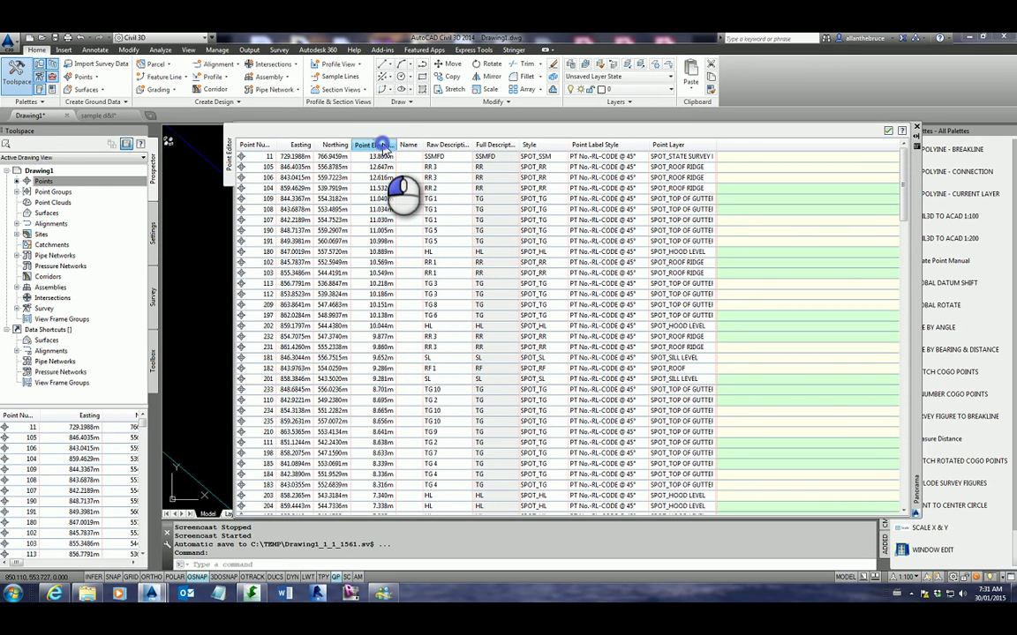
click(381, 146)
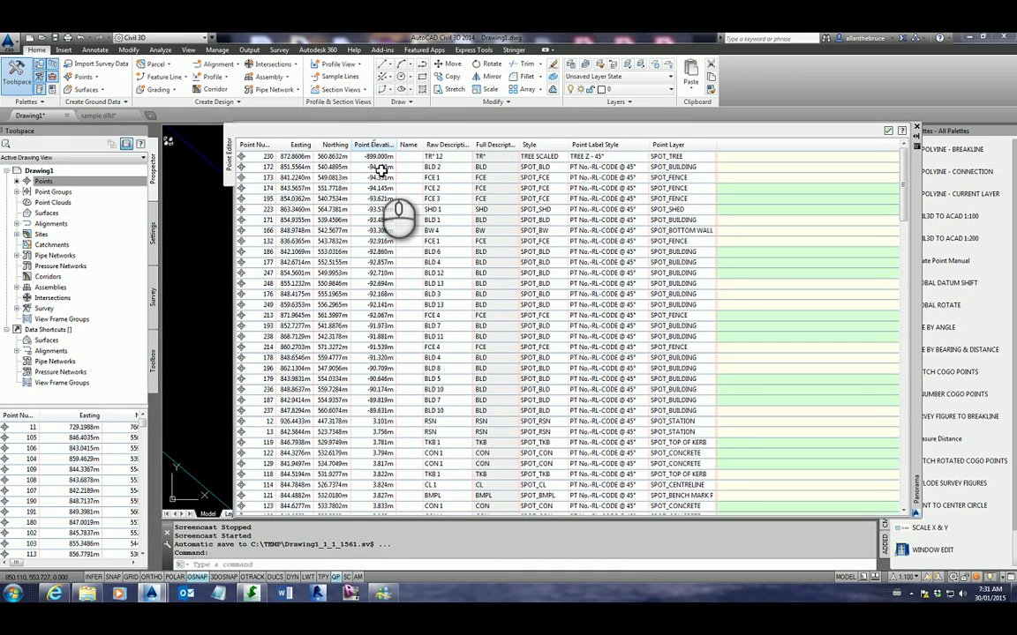
Select points 172 through 237 and give them all an elevation of -999.
click(377, 170)
drag(377, 170, 386, 411)
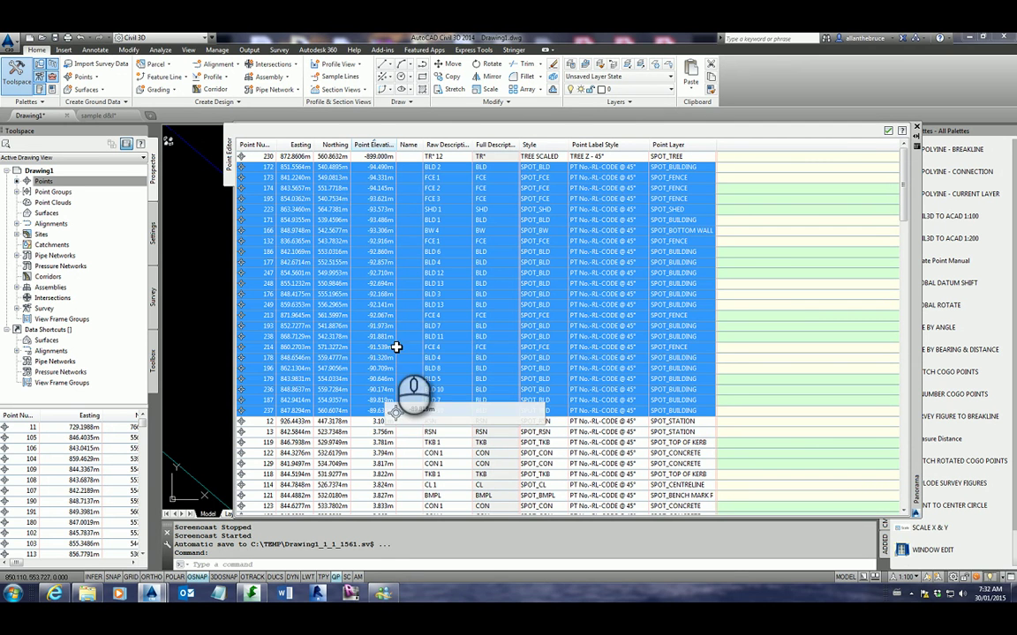
right_click(377, 144)
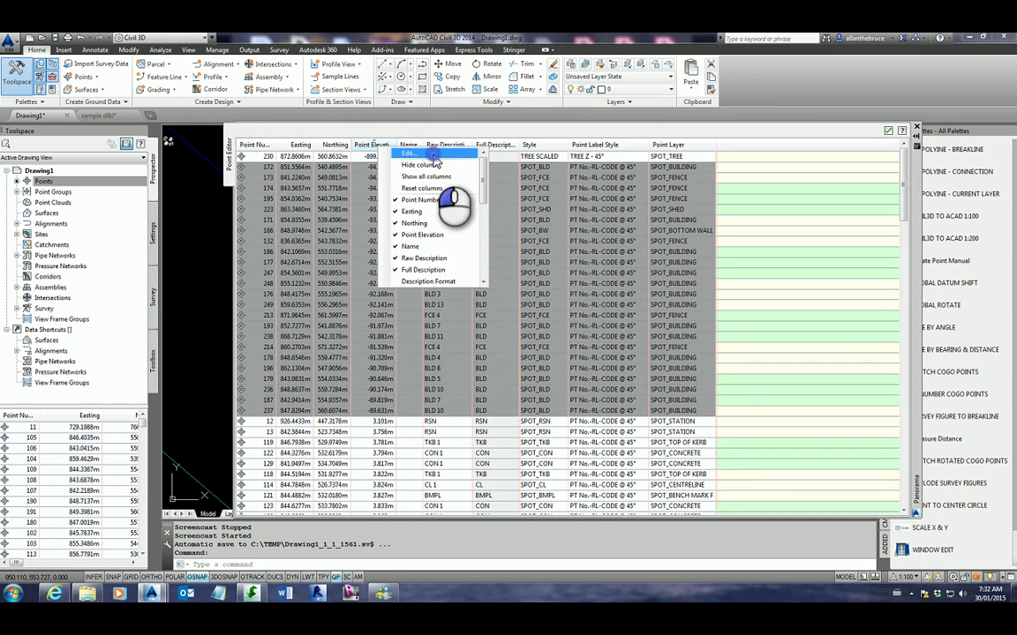
click(431, 155)
text(-9)
key(Return)
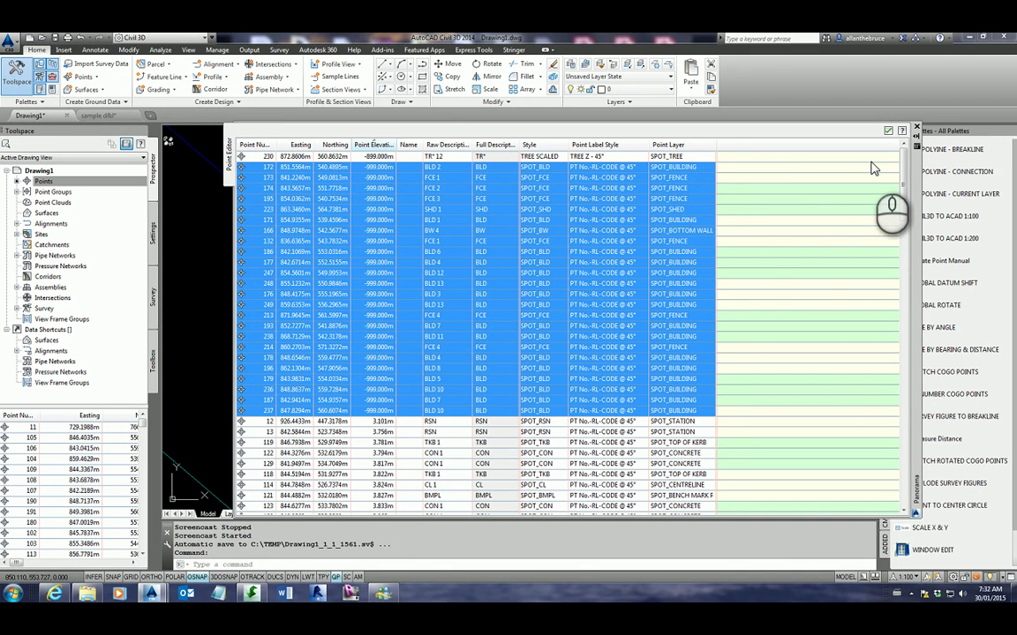
click(917, 129)
click(917, 128)
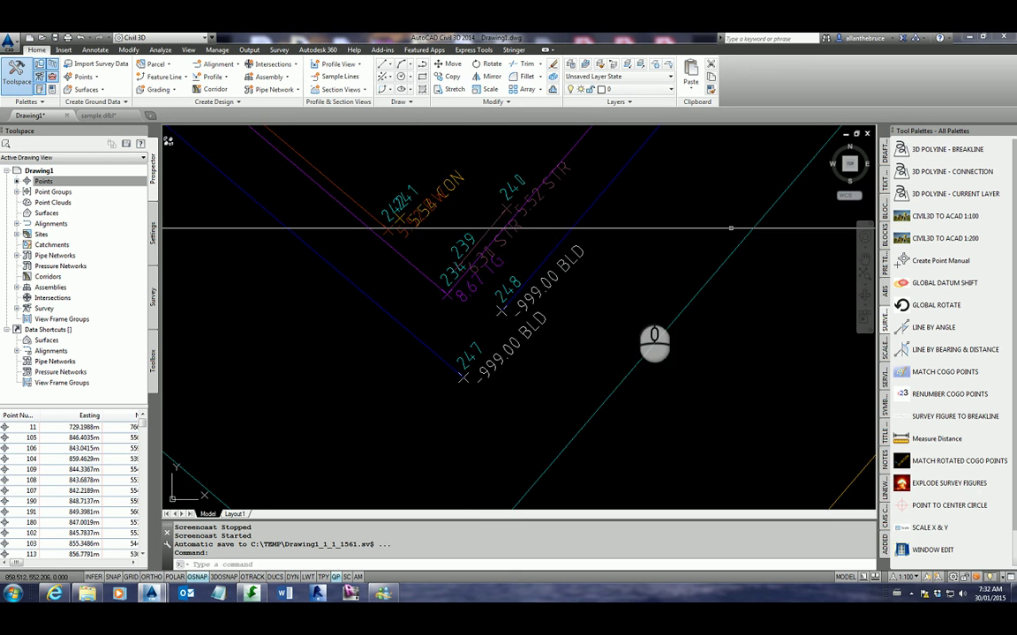
scroll(533, 289, down, 5)
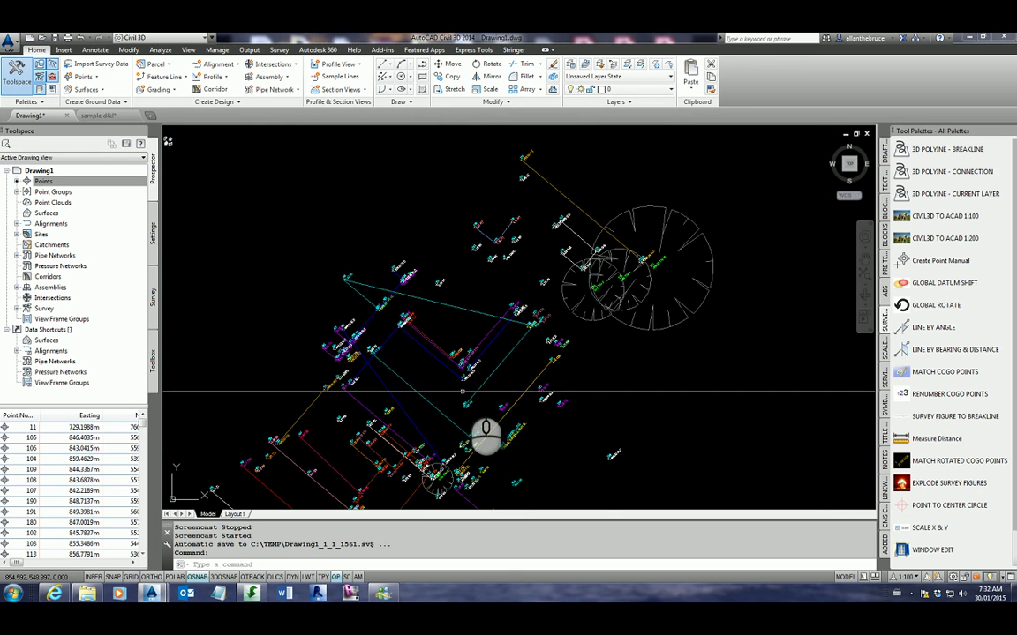
scroll(476, 168, up, 10)
scroll(410, 374, down, 5)
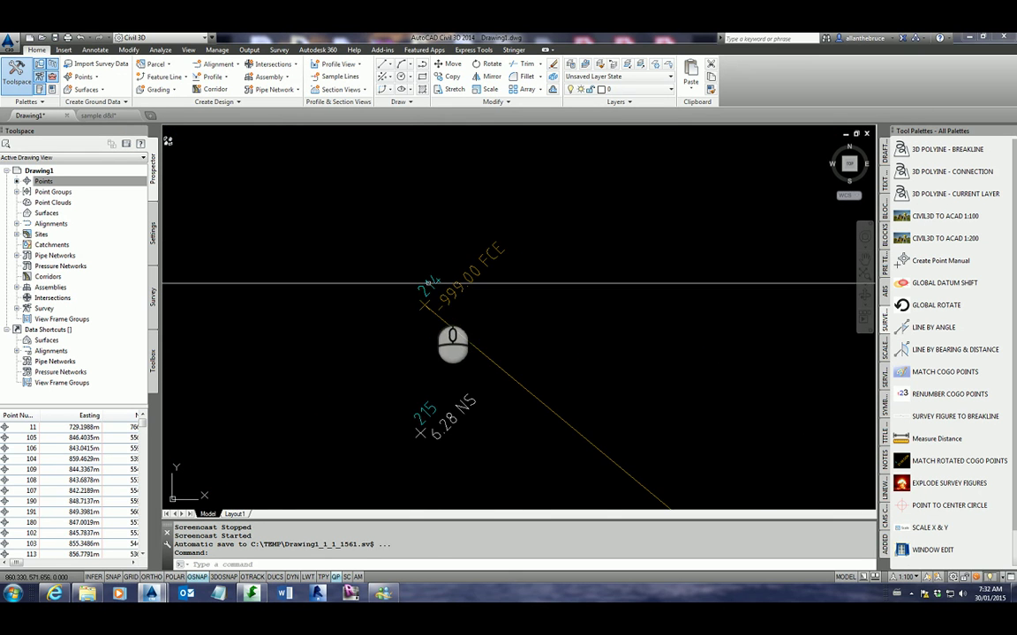
scroll(397, 259, up, 10)
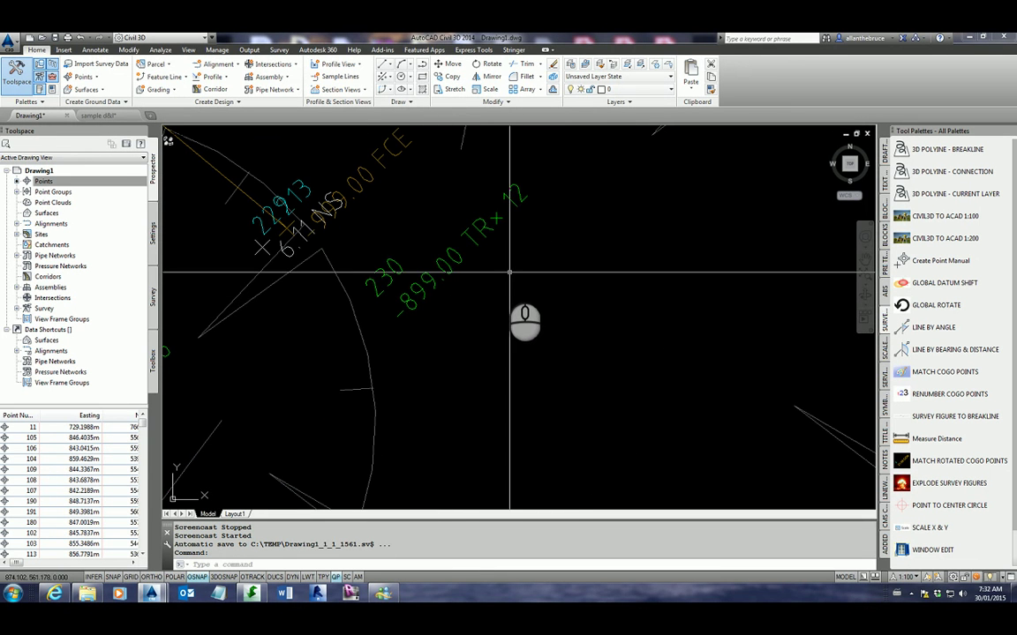
scroll(489, 296, down, 5)
scroll(489, 296, down, 6)
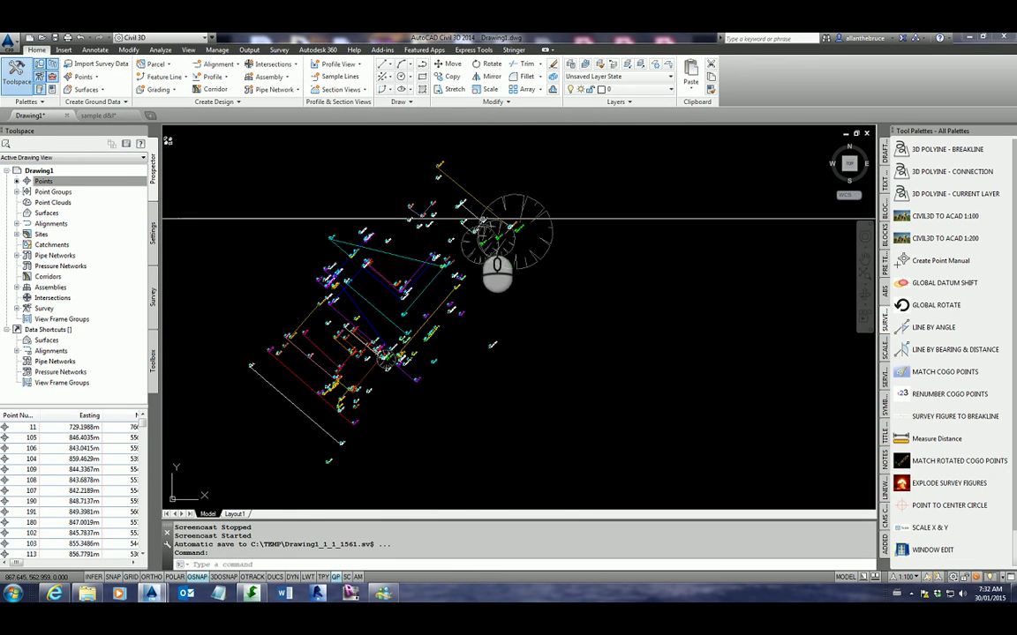
scroll(371, 252, up, 2)
scroll(370, 251, up, 3)
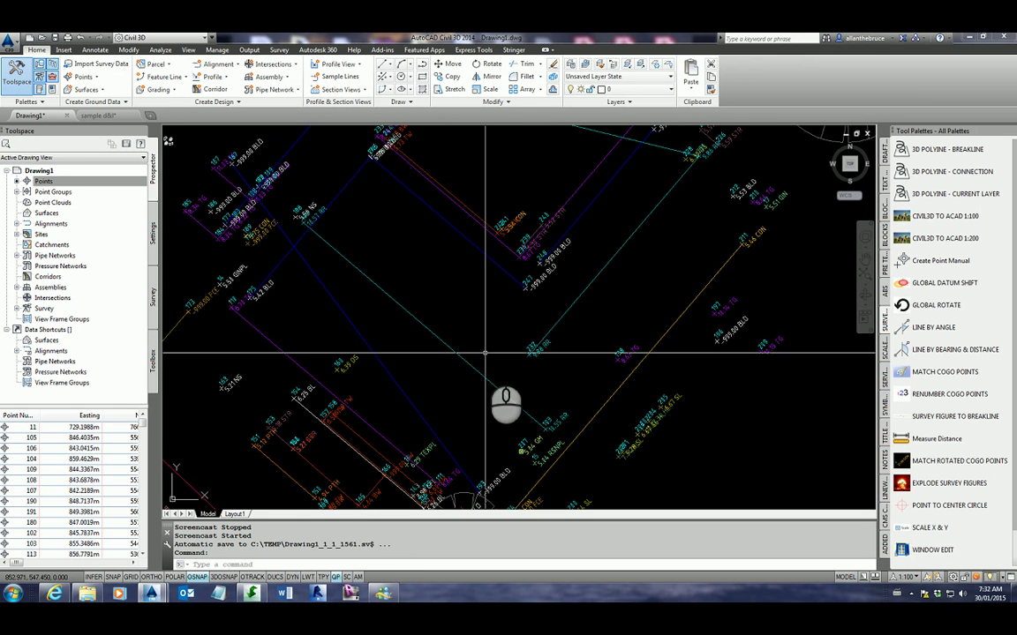
scroll(484, 353, down, 2)
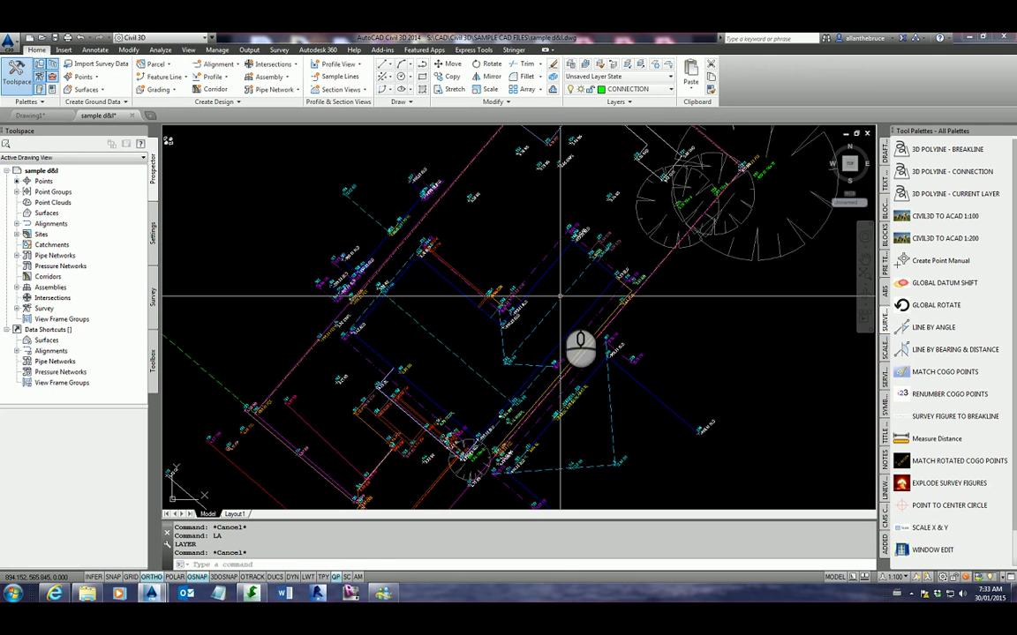
Switch to the sample d&l drawing and zoom in and out to review the site.
mouse_move(560, 297)
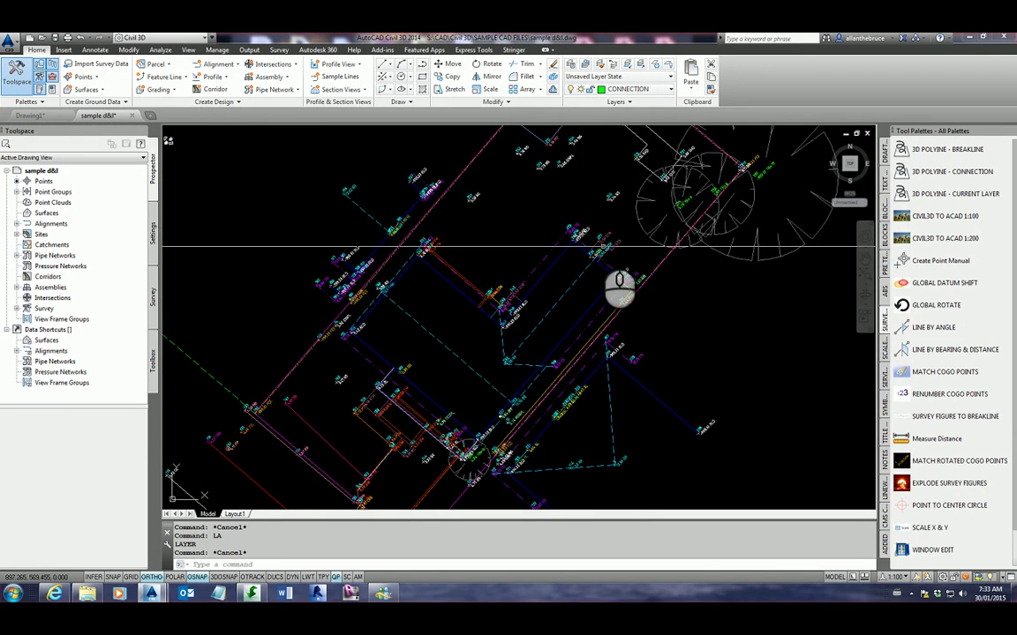
scroll(600, 238, up, 2)
scroll(565, 261, down, 4)
scroll(607, 193, up, 3)
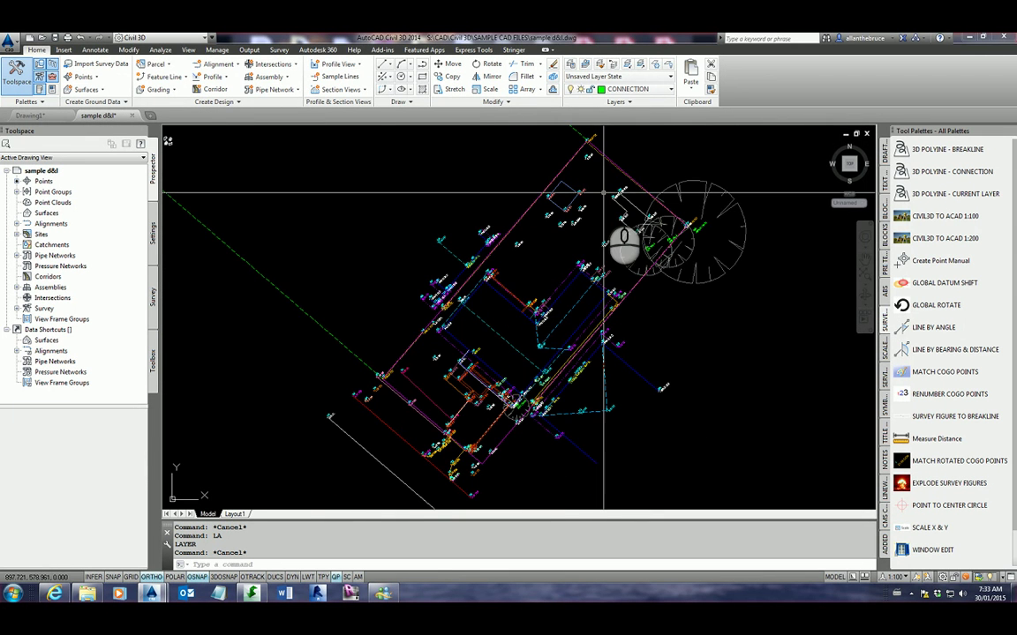
scroll(608, 199, up, 5)
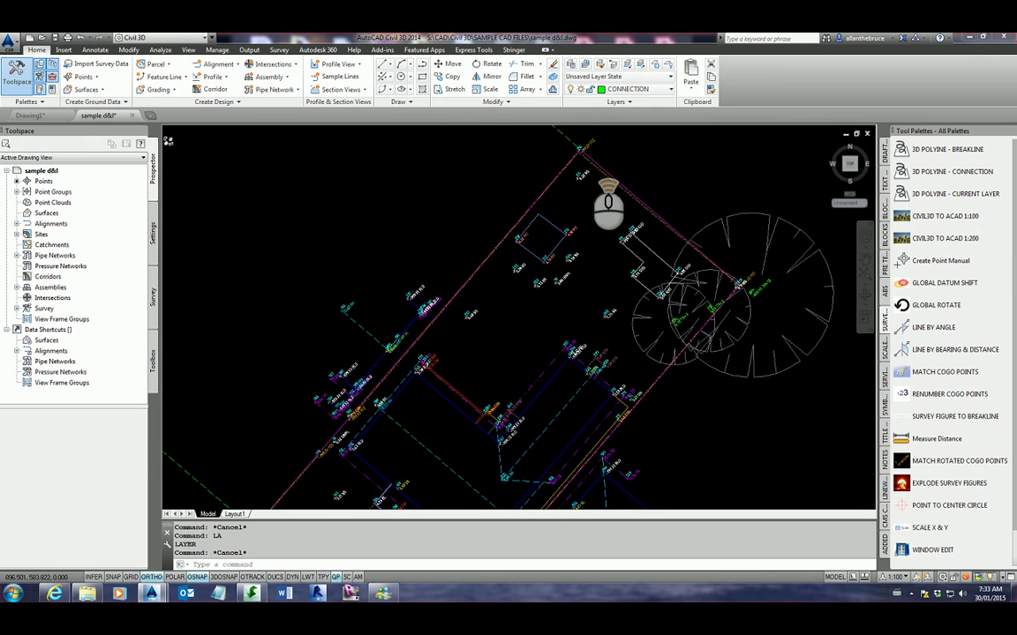
scroll(565, 204, down, 5)
scroll(611, 291, up, 2)
scroll(633, 291, up, 2)
scroll(644, 265, down, 5)
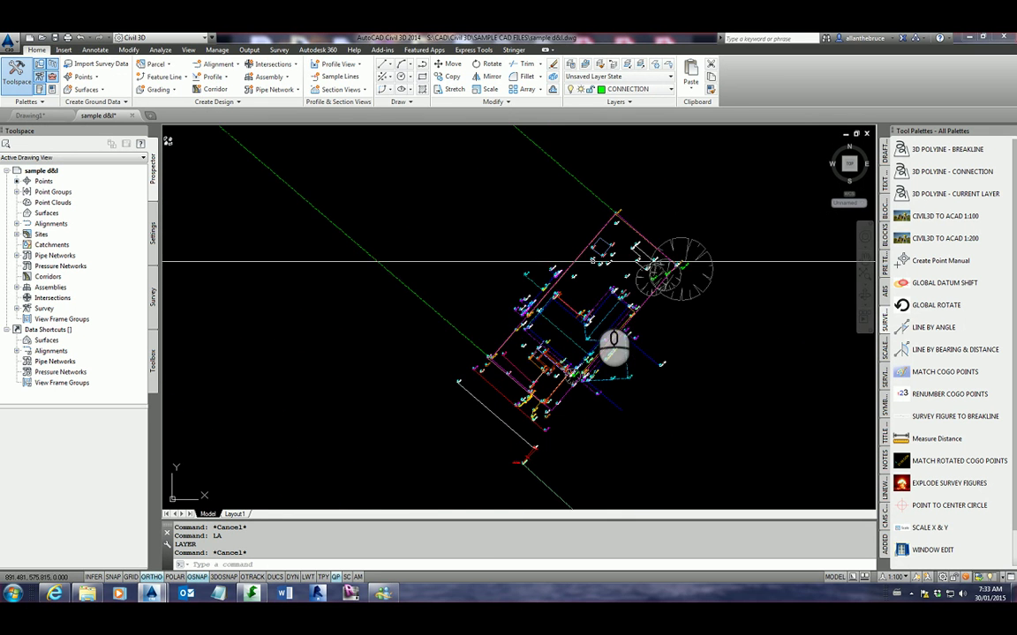
scroll(594, 327, up, 4)
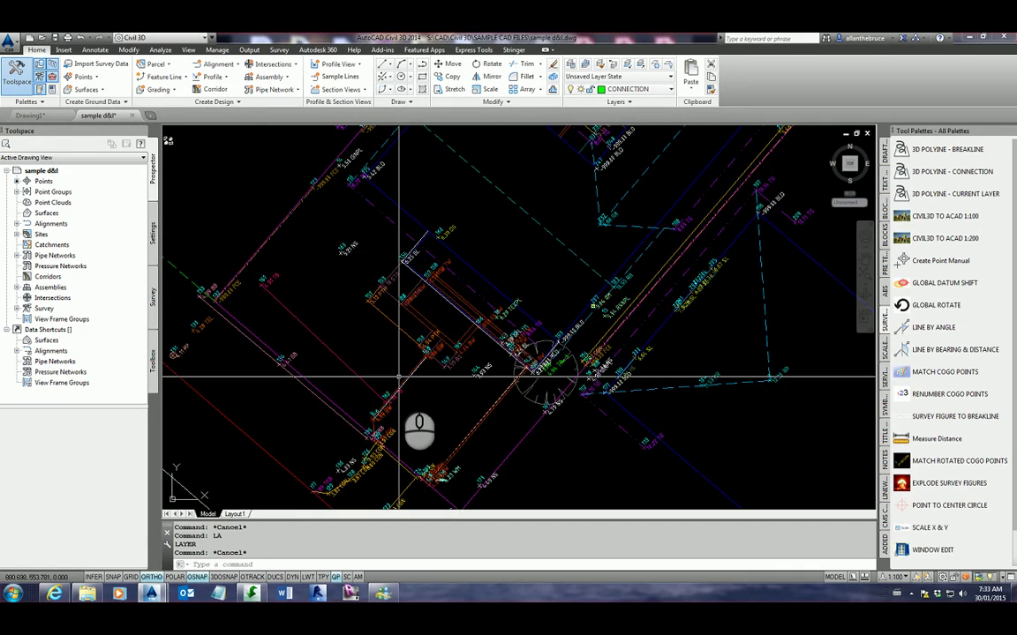
scroll(400, 385, down, 2)
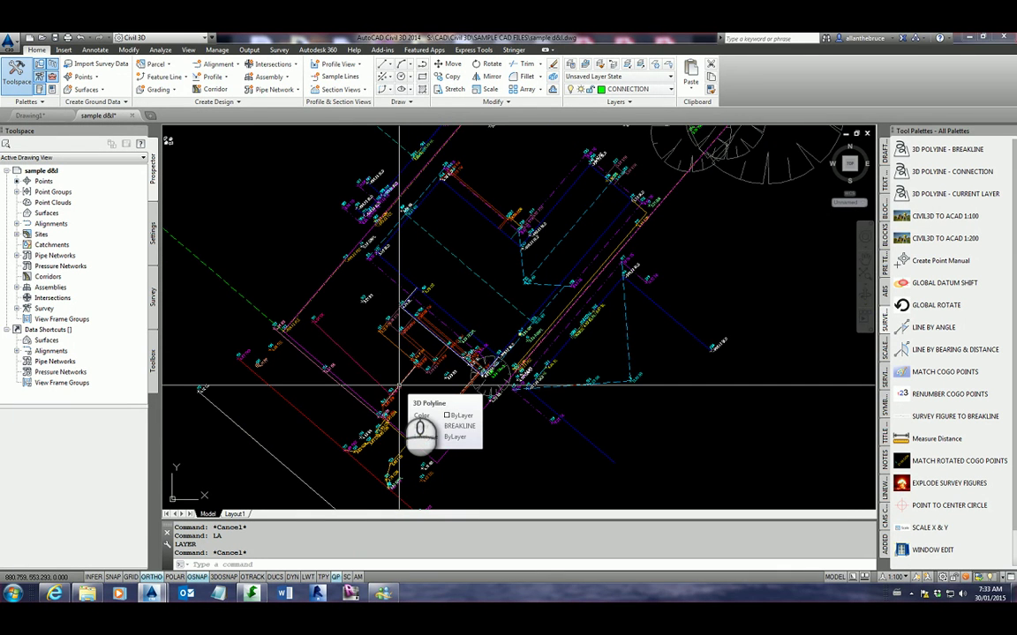
scroll(461, 354, down, 2)
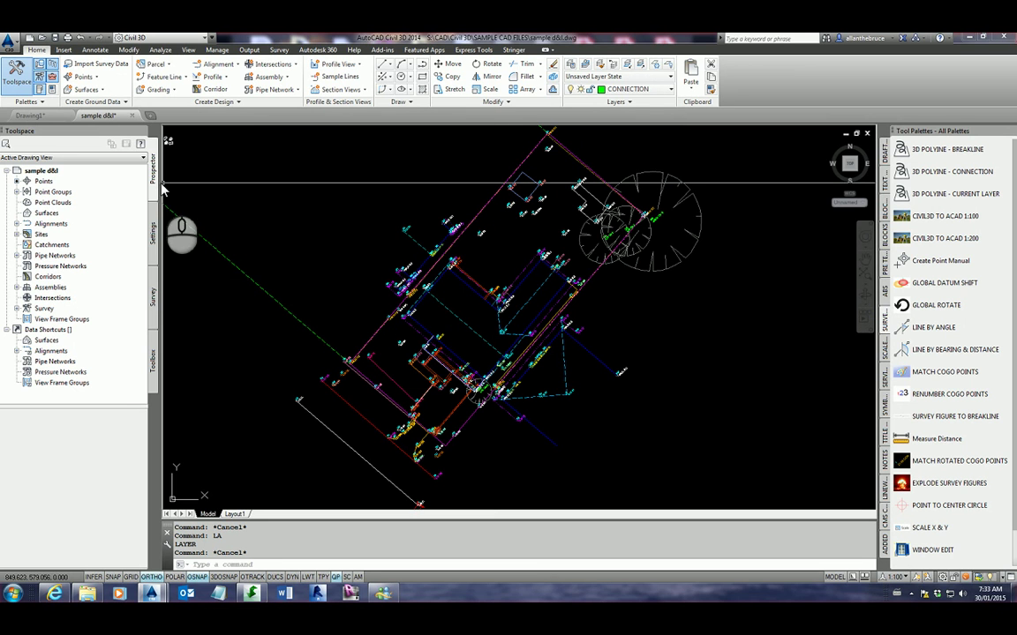
Expand Point Groups and view their info, with CONTOURABLE holding 79 points.
click(17, 192)
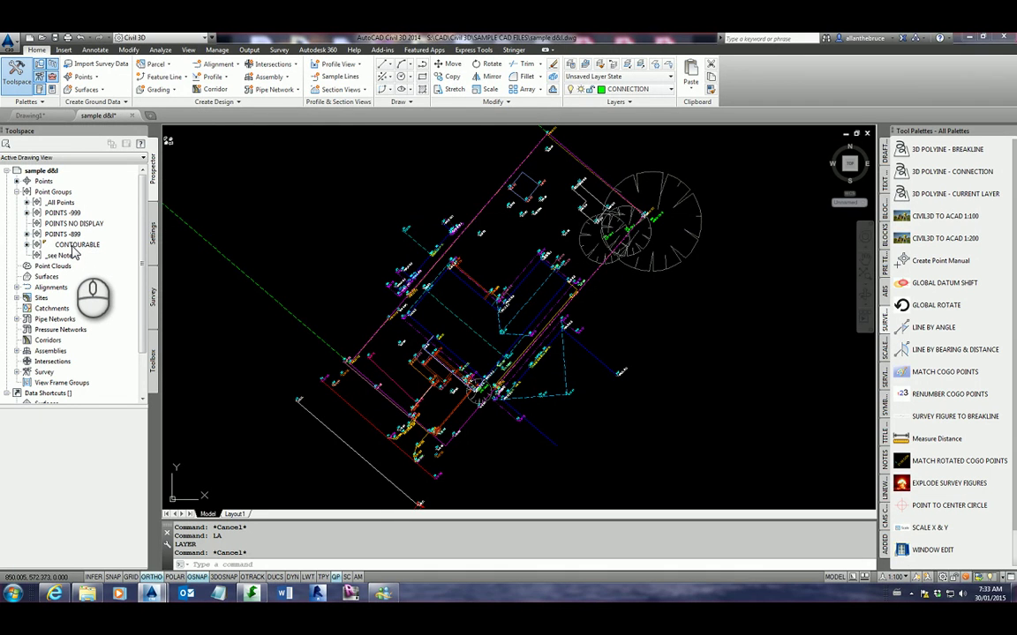
mouse_move(75, 251)
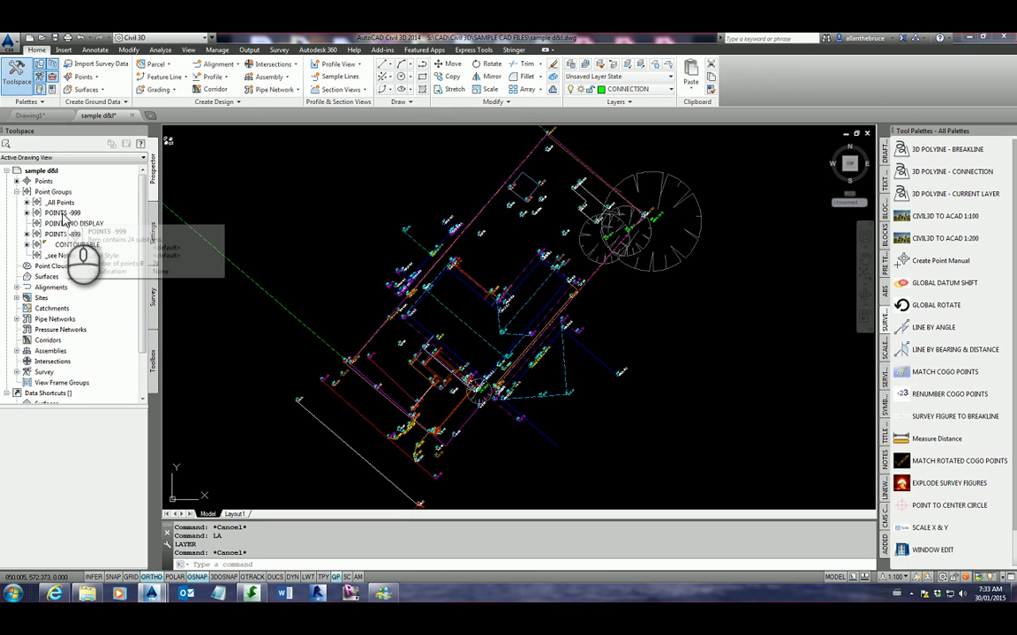
mouse_move(64, 221)
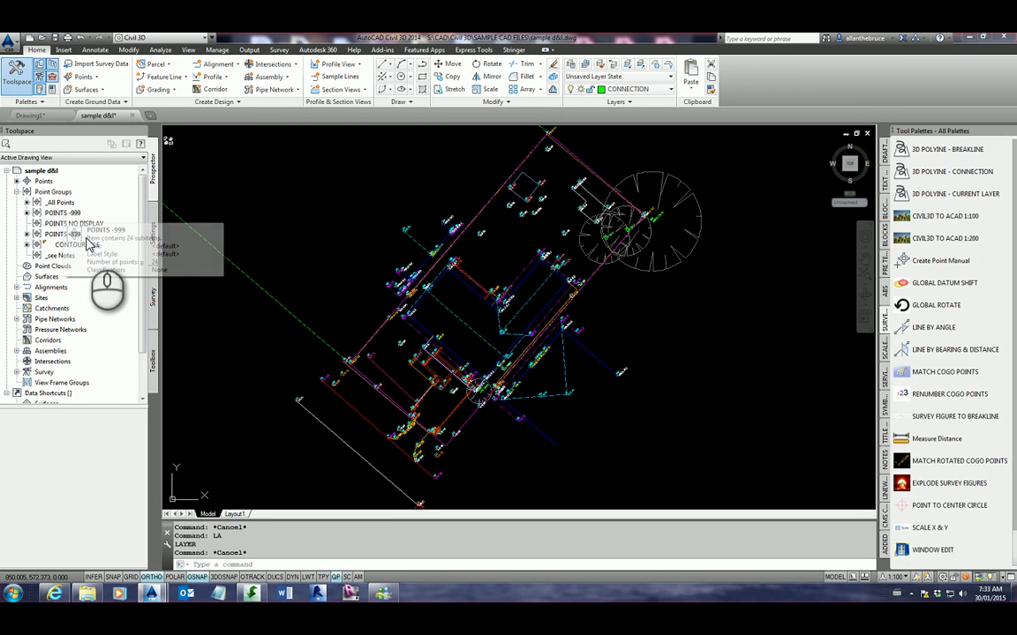
click(60, 213)
right_click(60, 214)
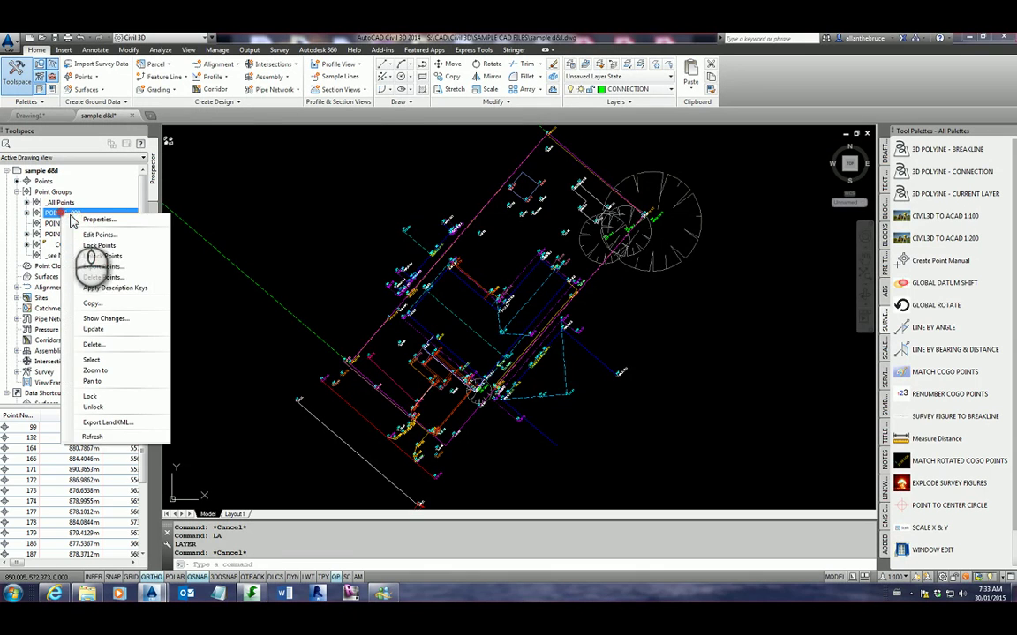
click(95, 218)
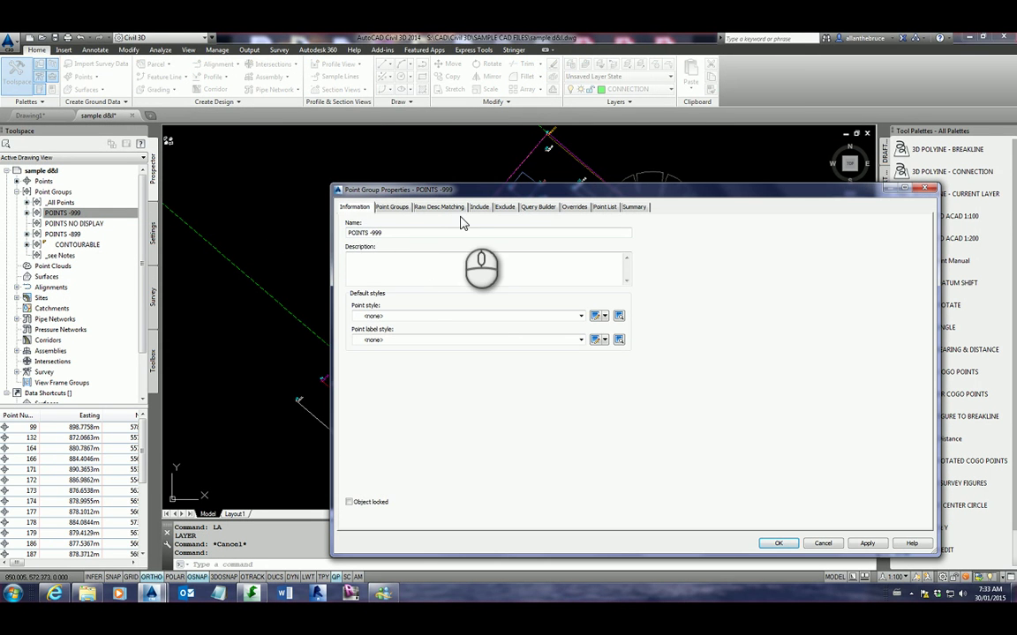
click(479, 206)
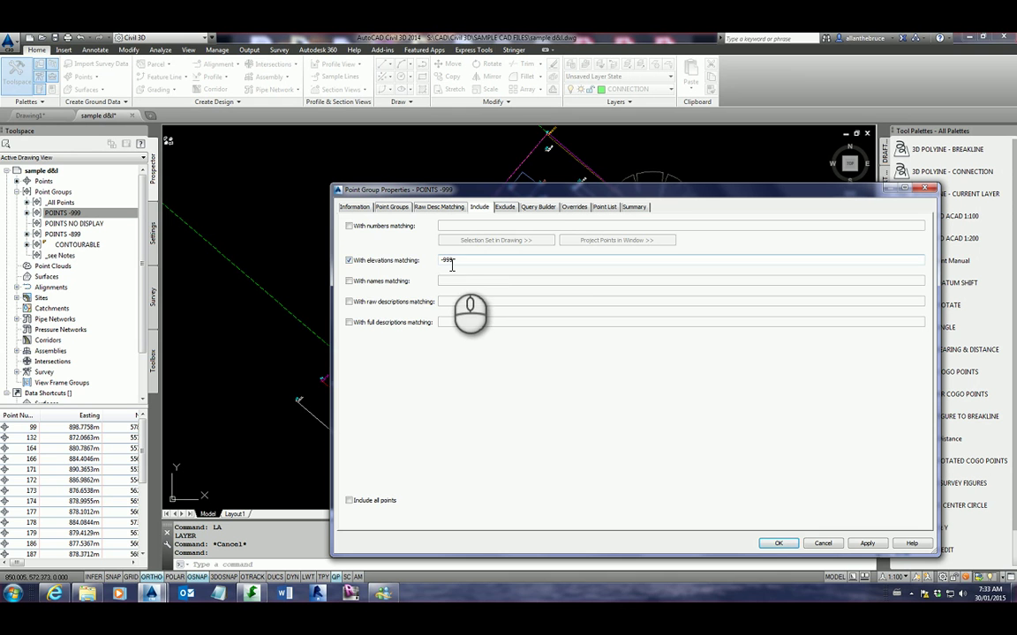
click(604, 207)
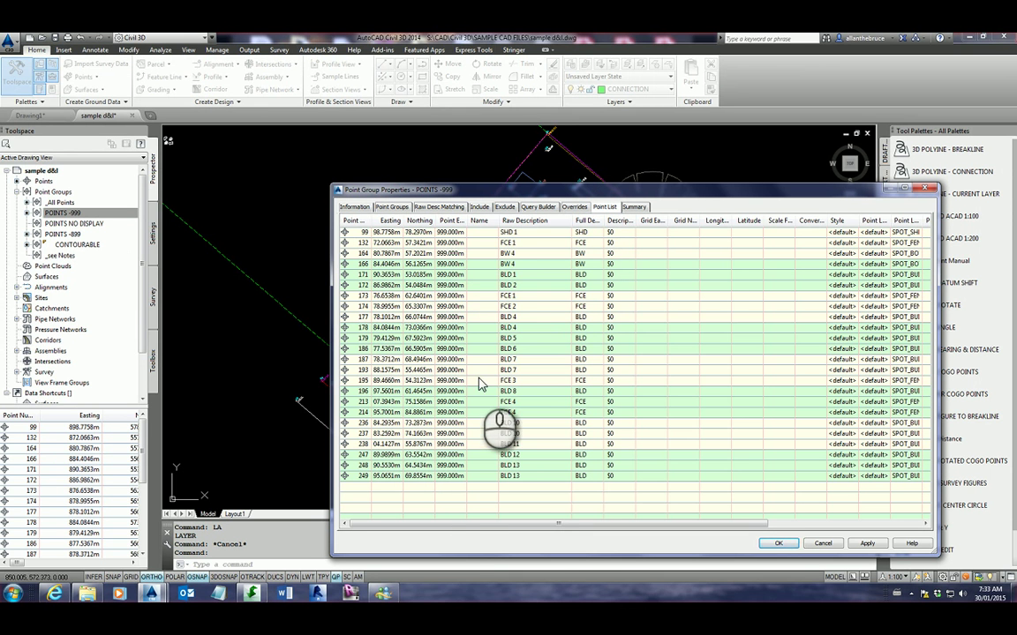
click(480, 207)
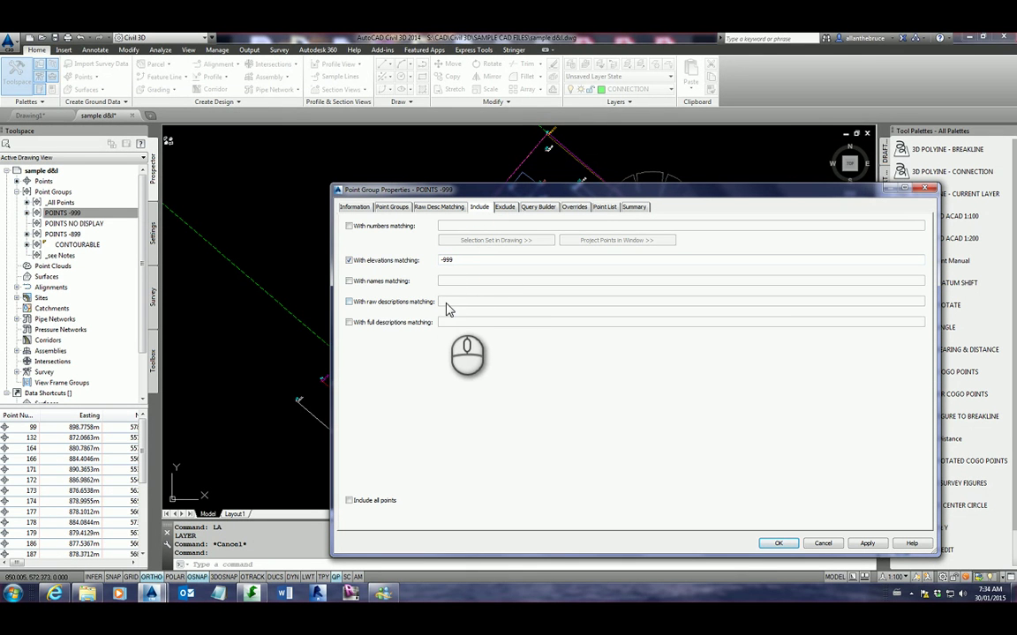
click(604, 208)
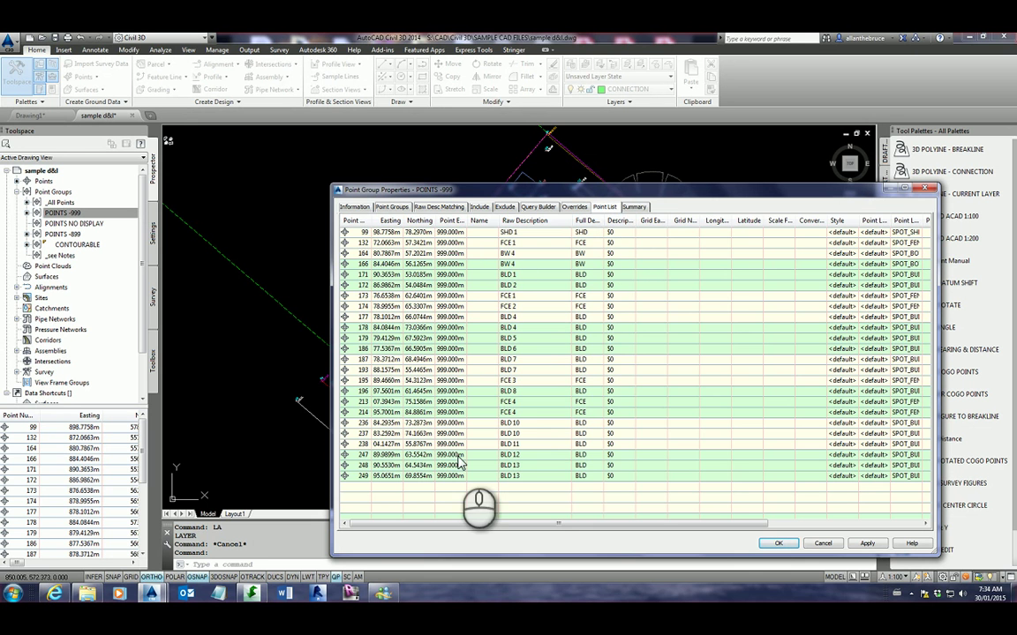
click(823, 542)
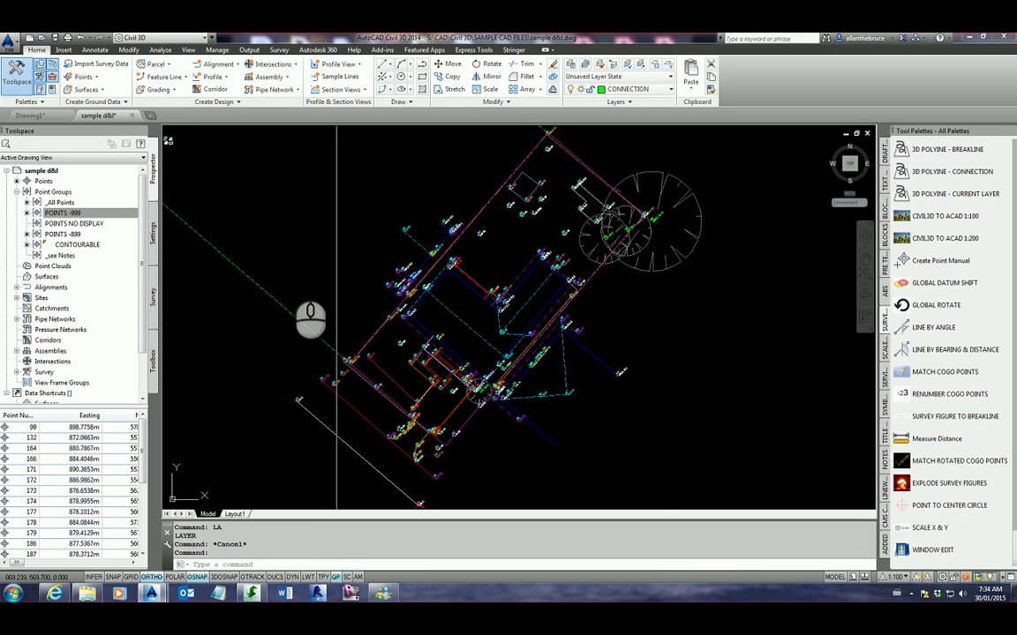
right_click(80, 245)
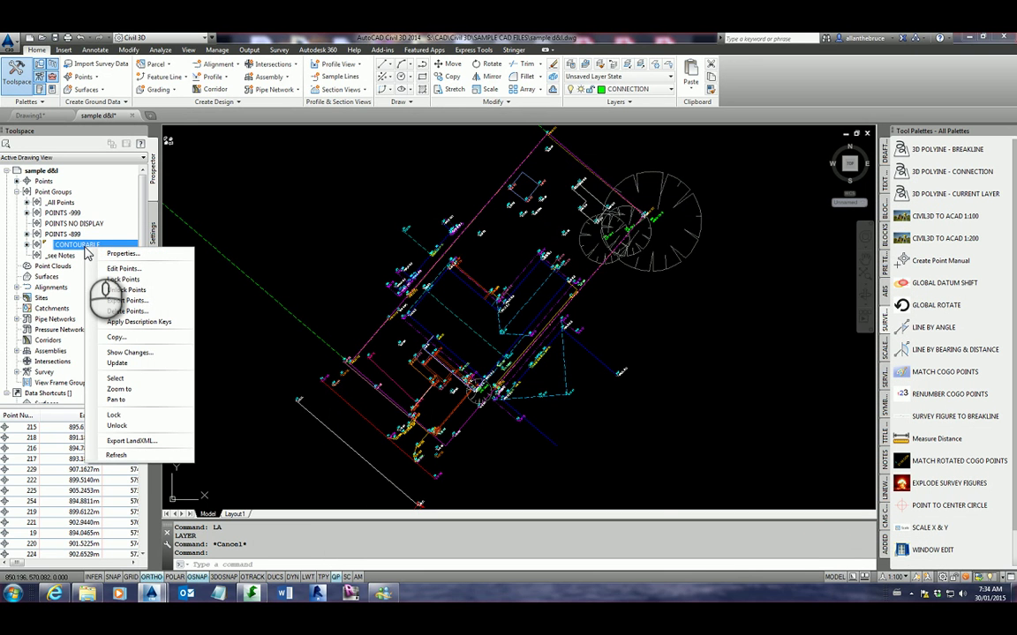
click(120, 254)
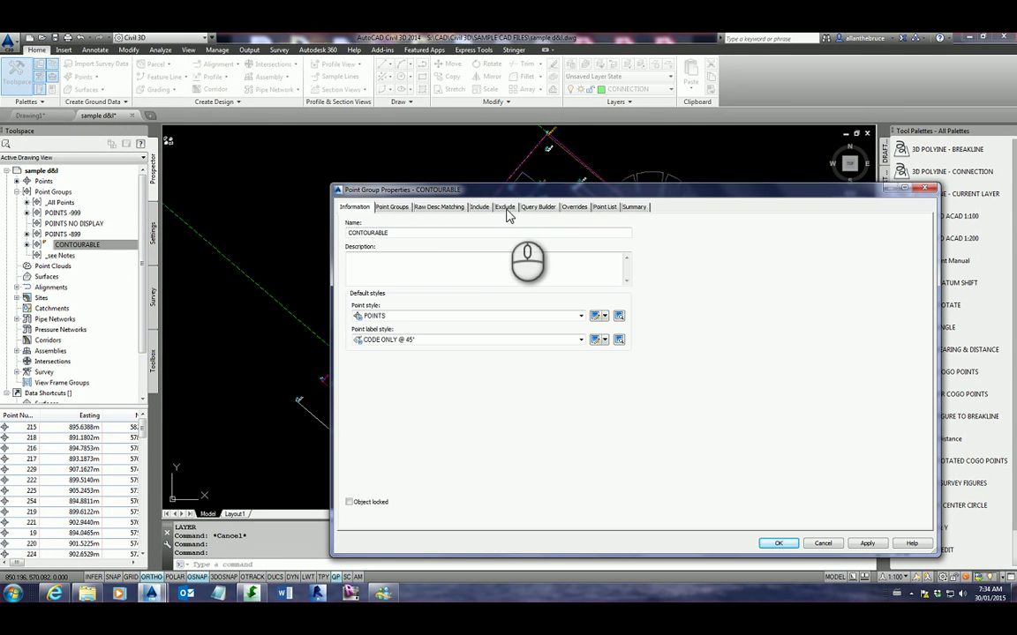
click(506, 210)
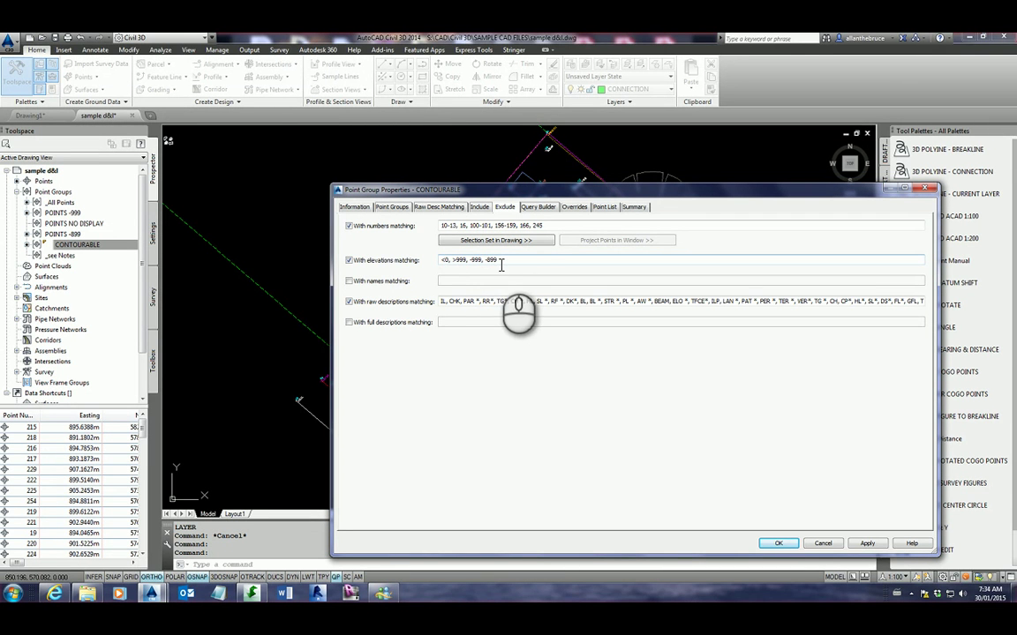
drag(441, 304, 484, 307)
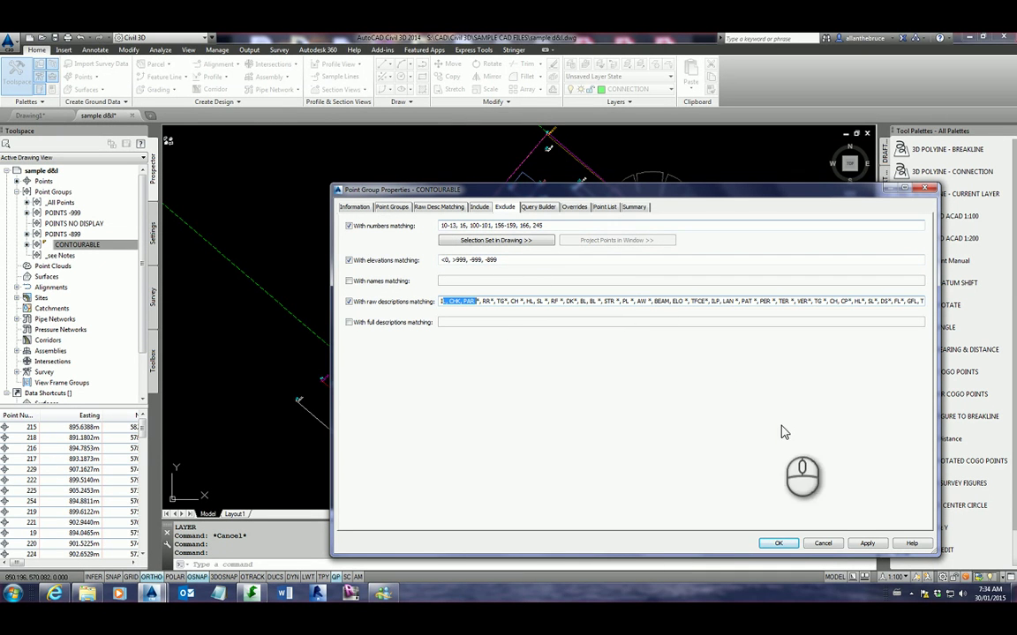
click(821, 544)
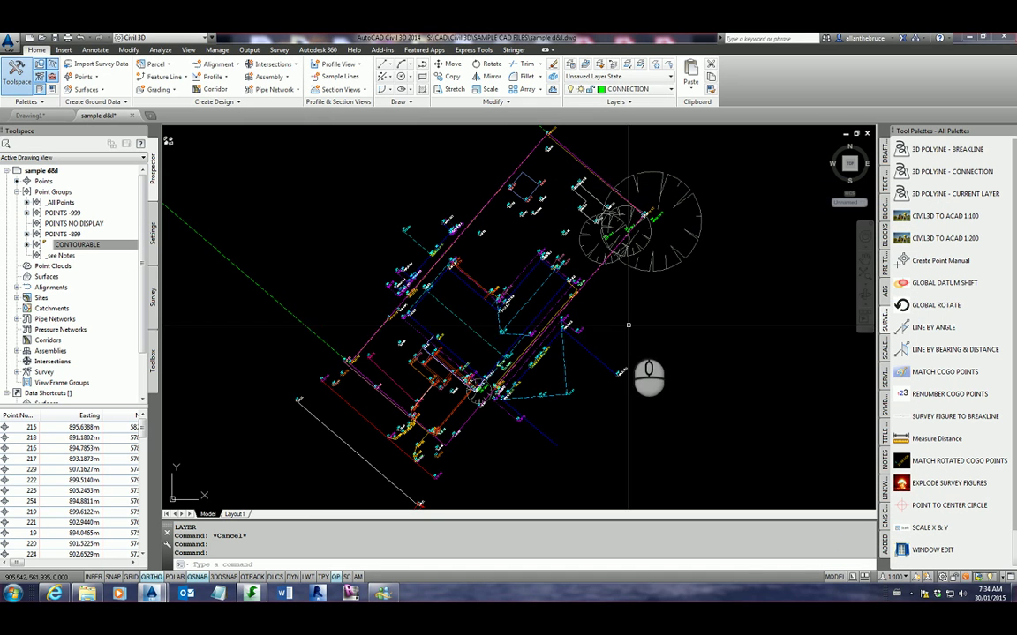
Create a surface named TIN, keeping the Contours - Existing 0.1m & Triangles style.
right_click(46, 276)
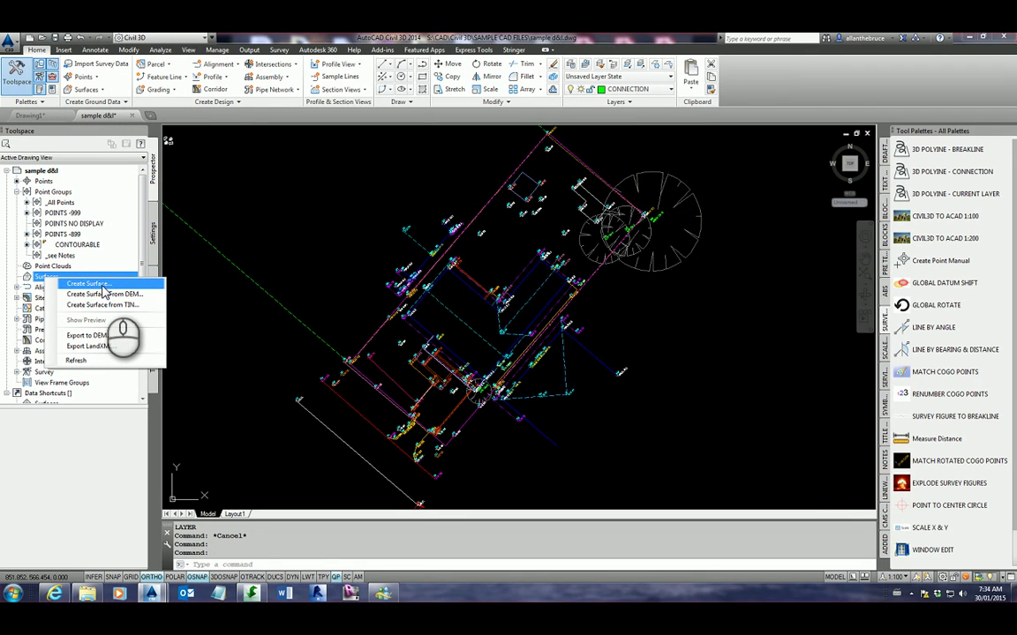
click(88, 283)
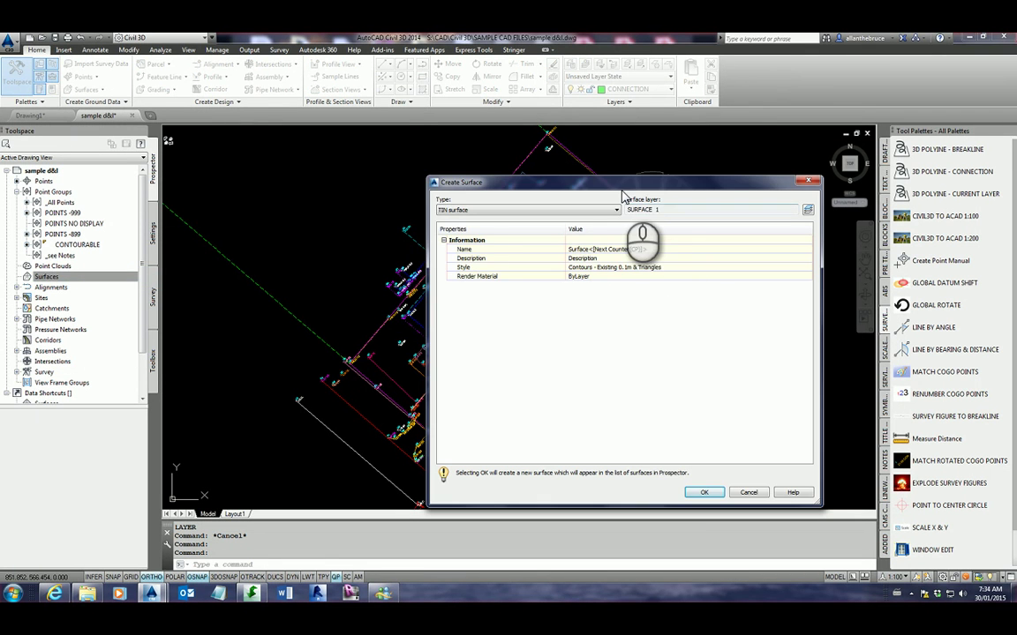
drag(586, 184, 528, 185)
click(602, 249)
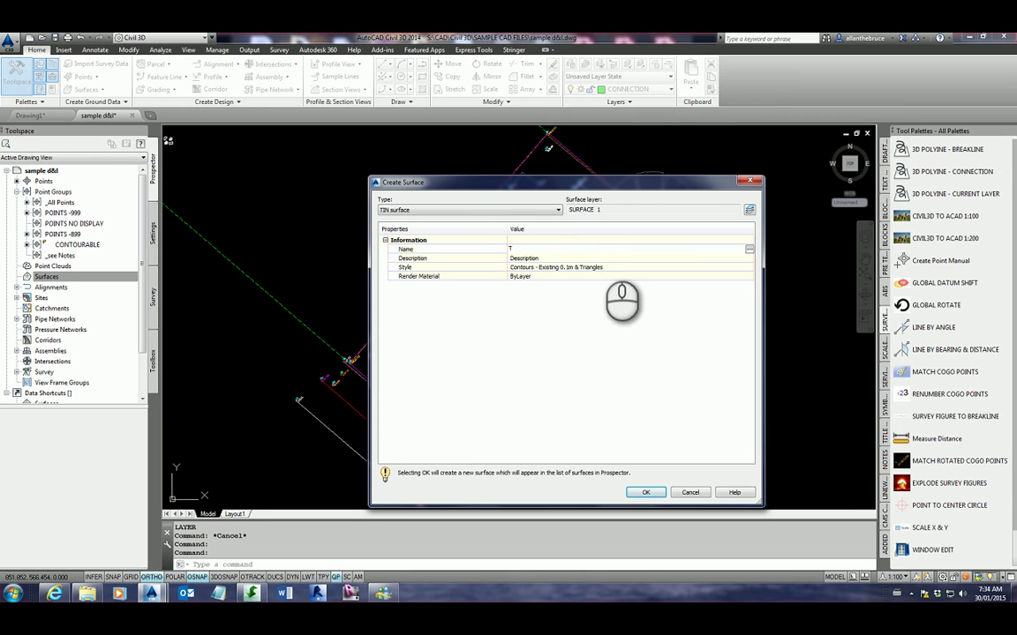
click(623, 253)
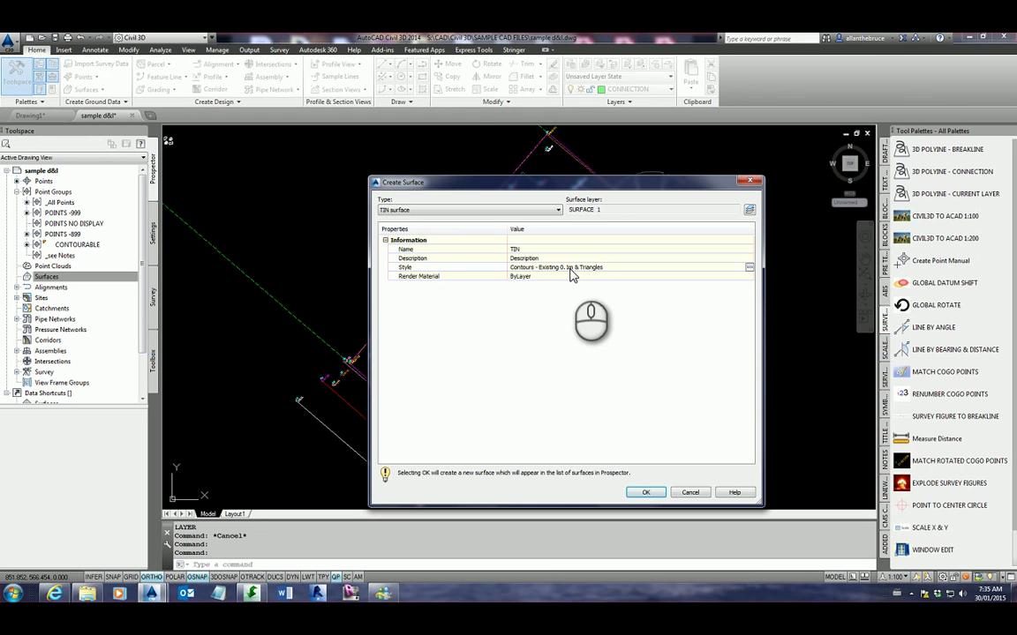
click(750, 269)
click(746, 156)
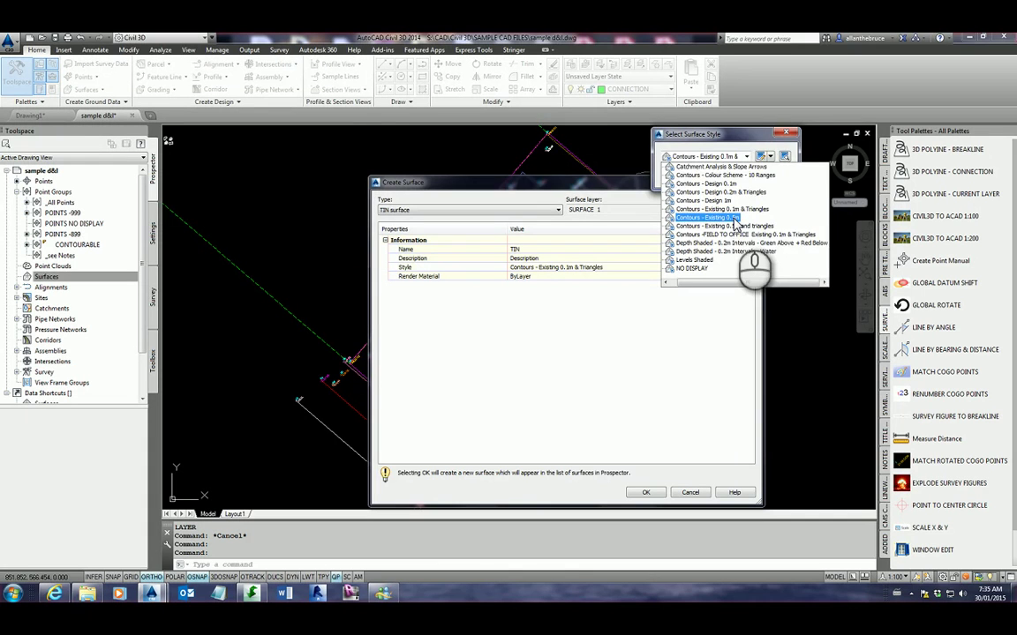
click(785, 133)
click(786, 133)
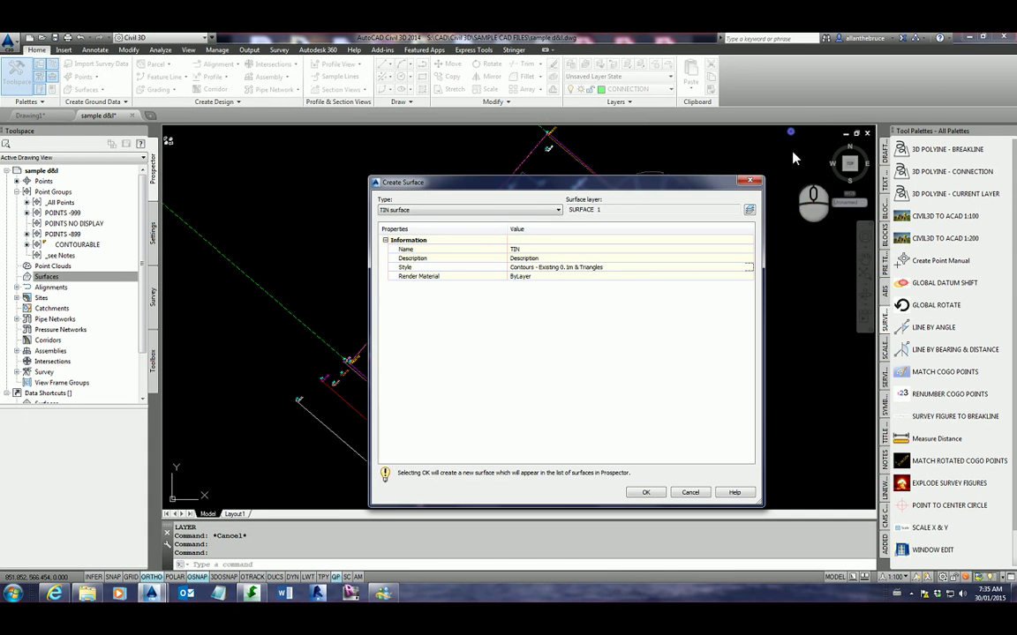
click(646, 492)
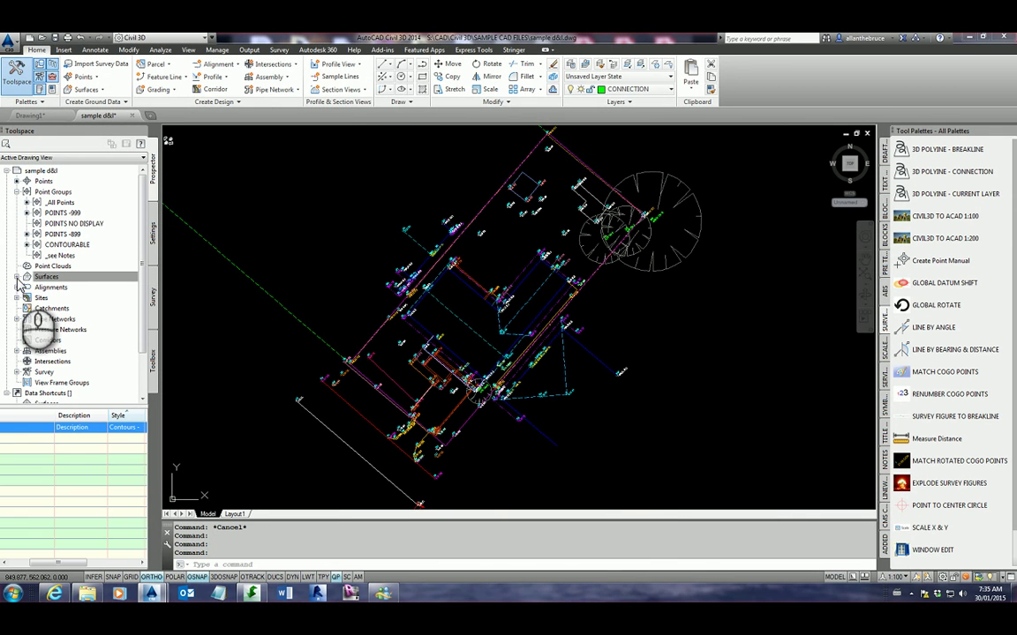
Add the CONTOURABLE point group under TIN > Definition > Point Groups.
click(16, 277)
scroll(141, 296, down, 2)
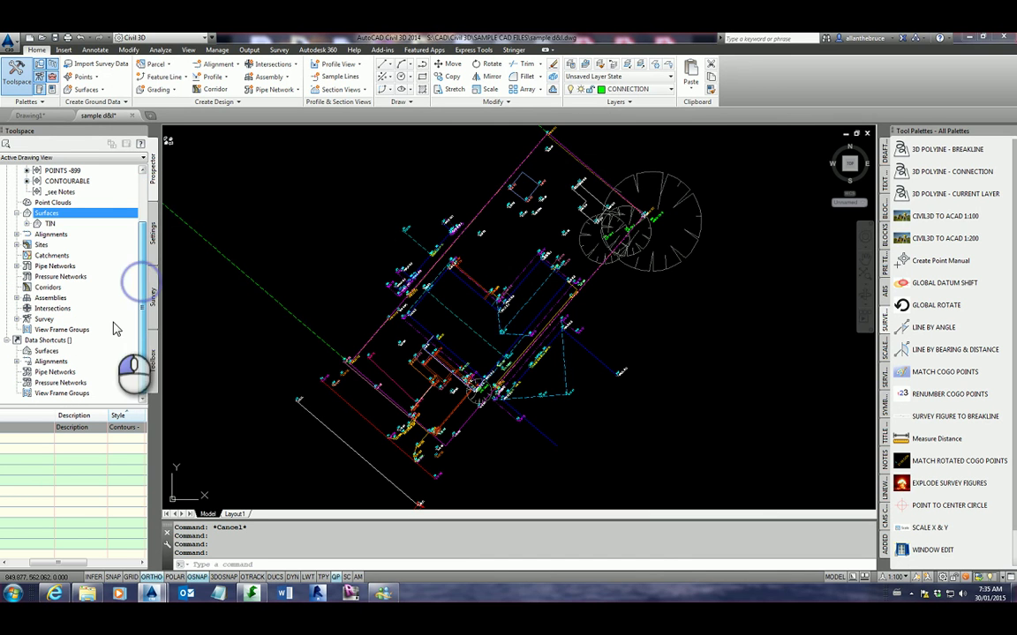
click(27, 224)
click(36, 255)
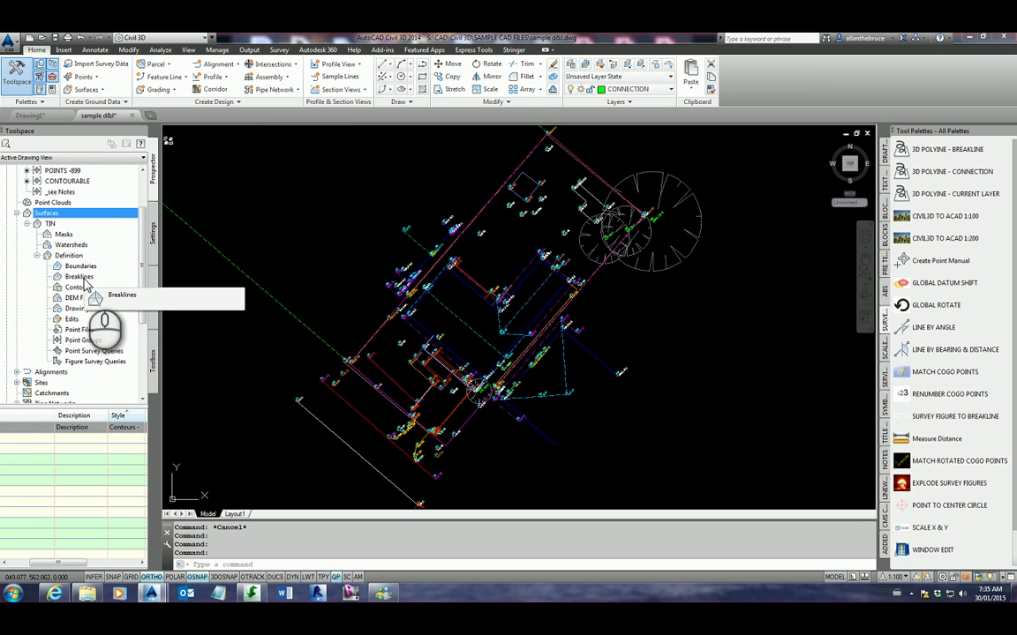
right_click(99, 342)
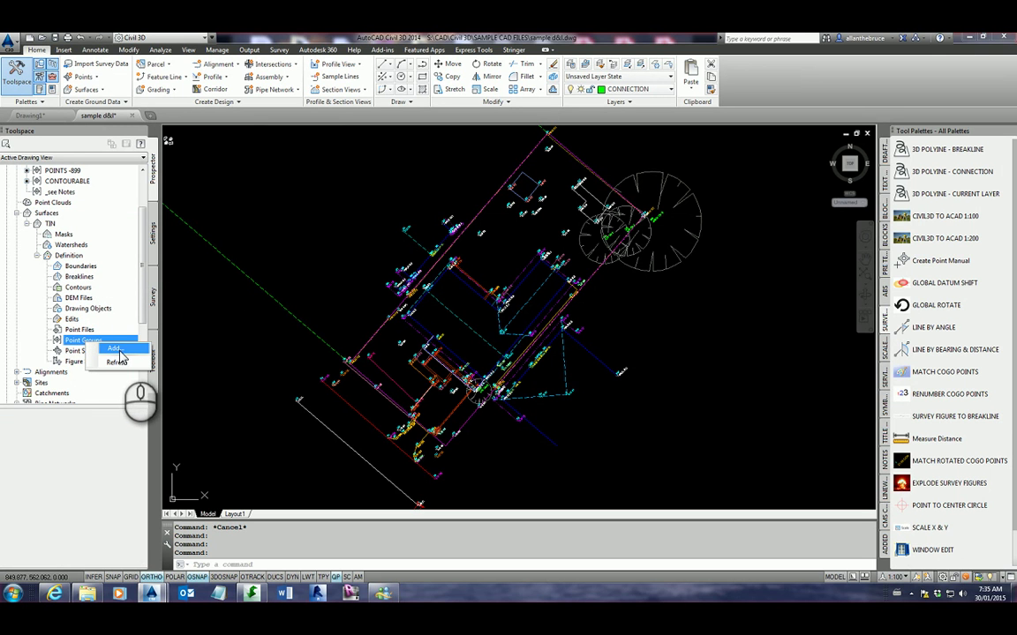
click(116, 349)
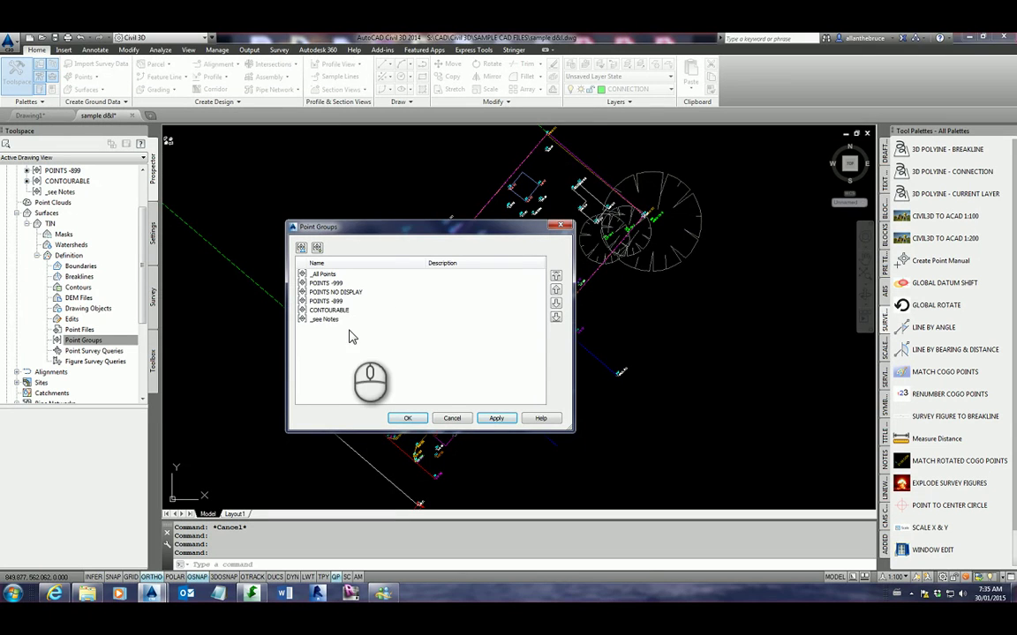
click(331, 310)
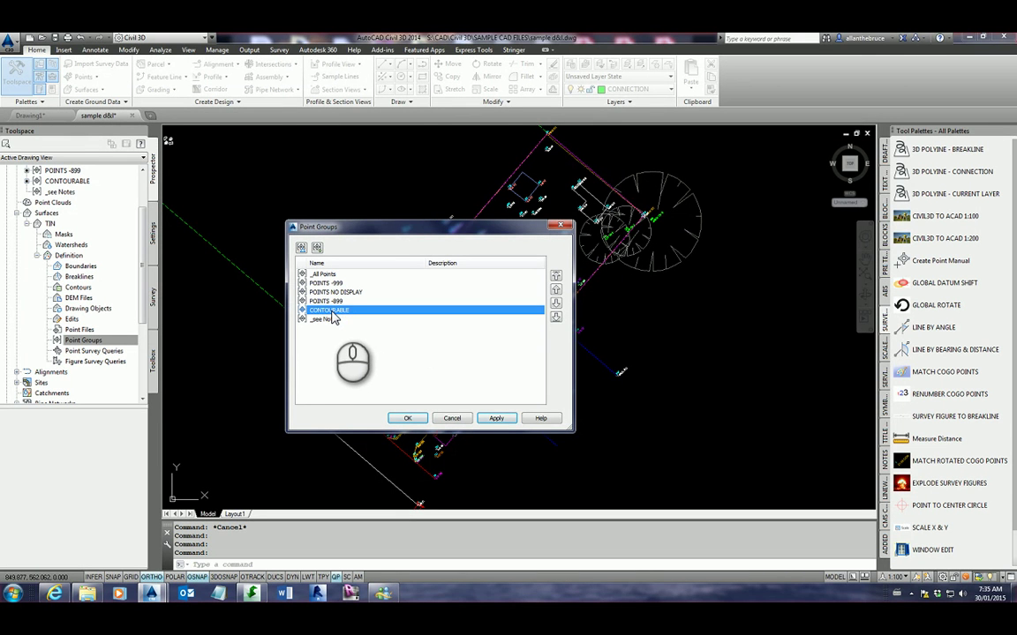
click(499, 419)
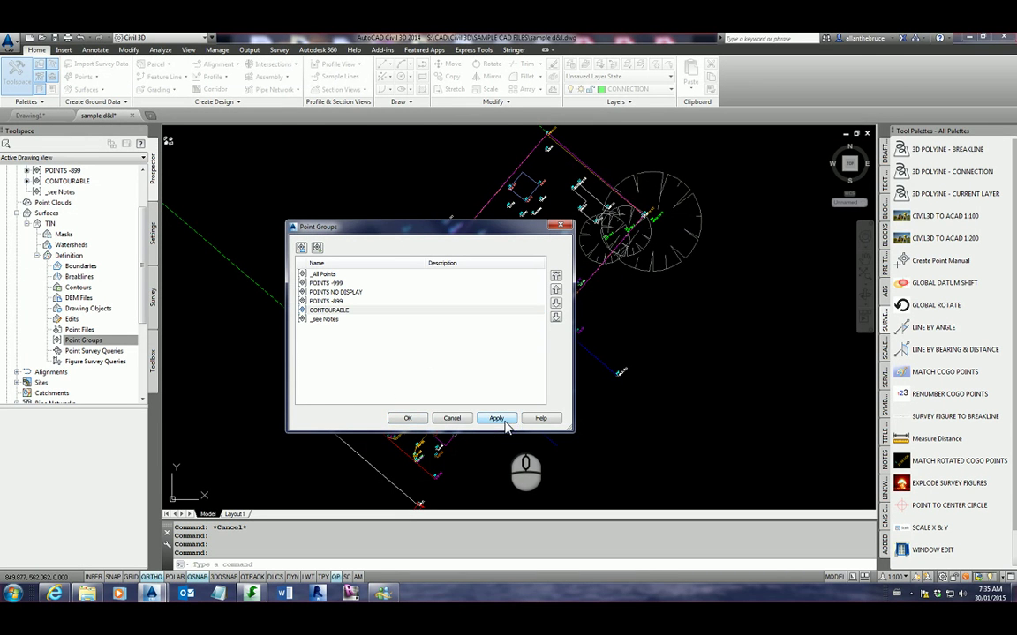
click(408, 419)
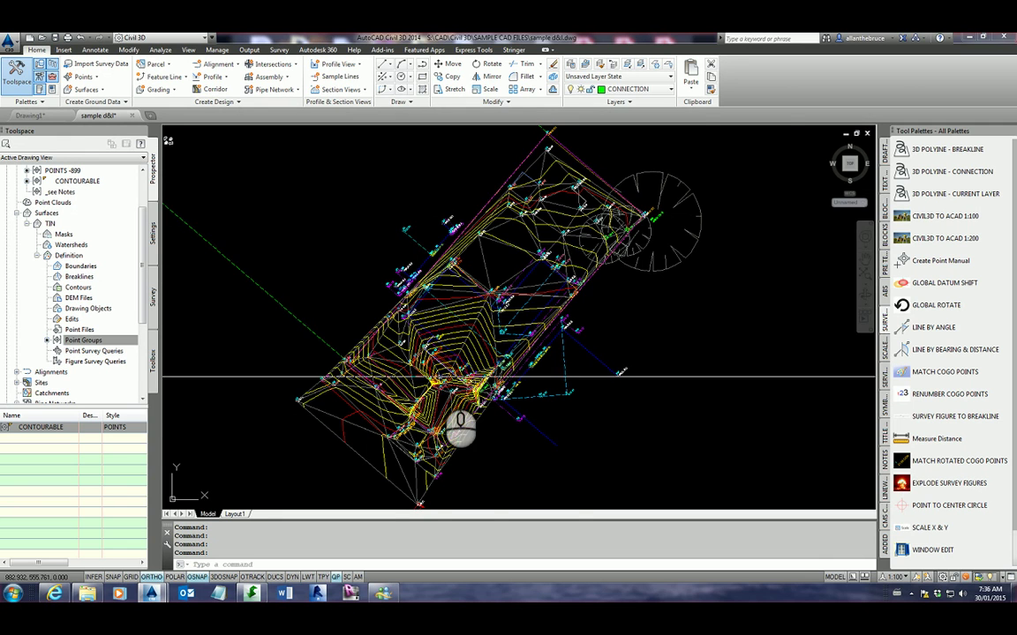
scroll(467, 284, up, 3)
scroll(477, 304, down, 1)
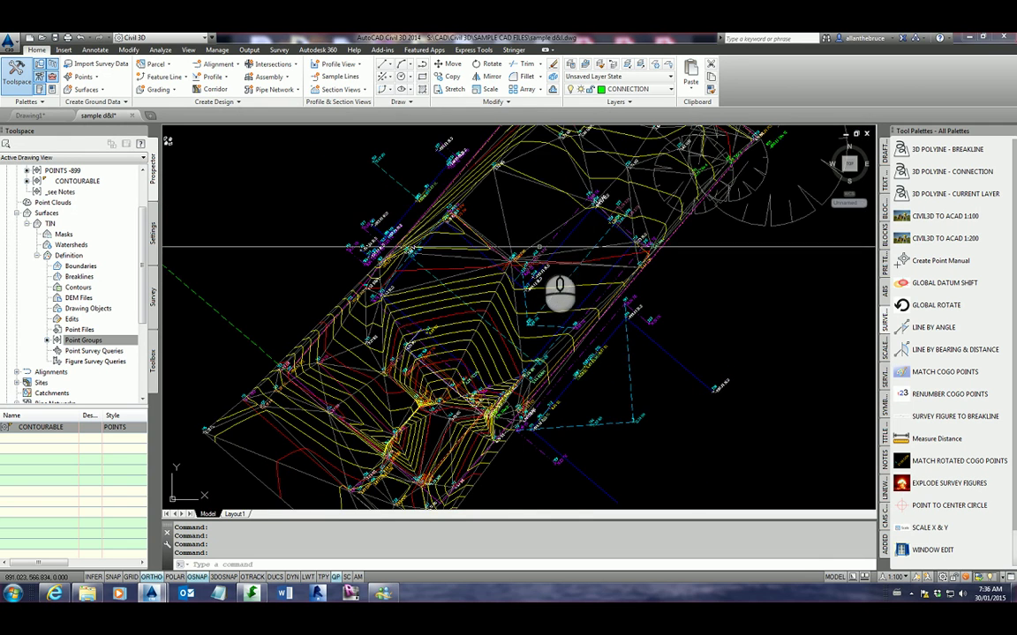
scroll(430, 216, up, 2)
scroll(485, 322, down, 3)
scroll(485, 326, up, 5)
scroll(476, 291, down, 3)
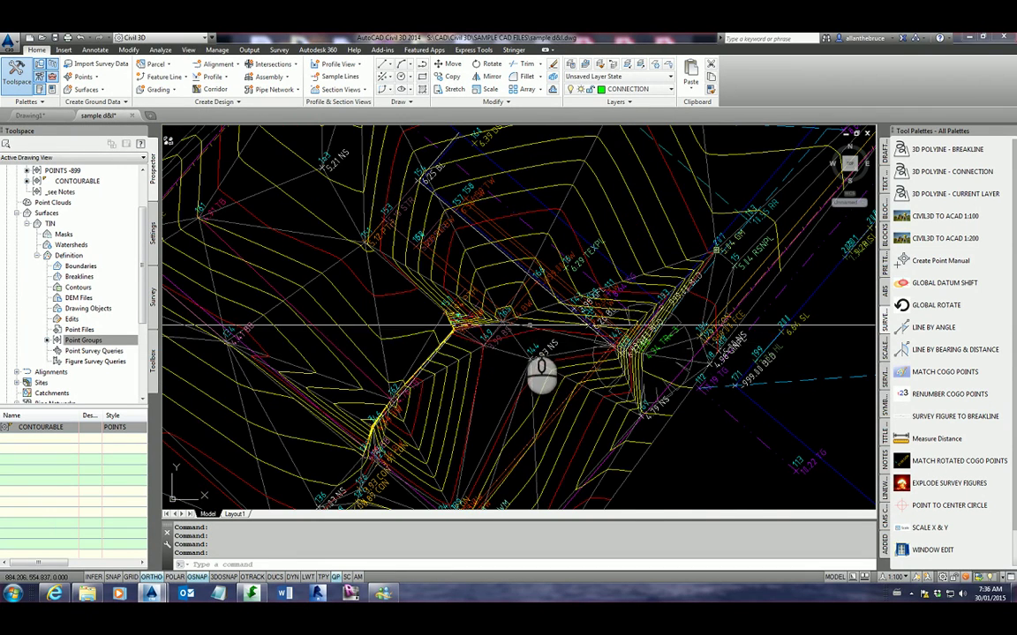
scroll(519, 326, up, 2)
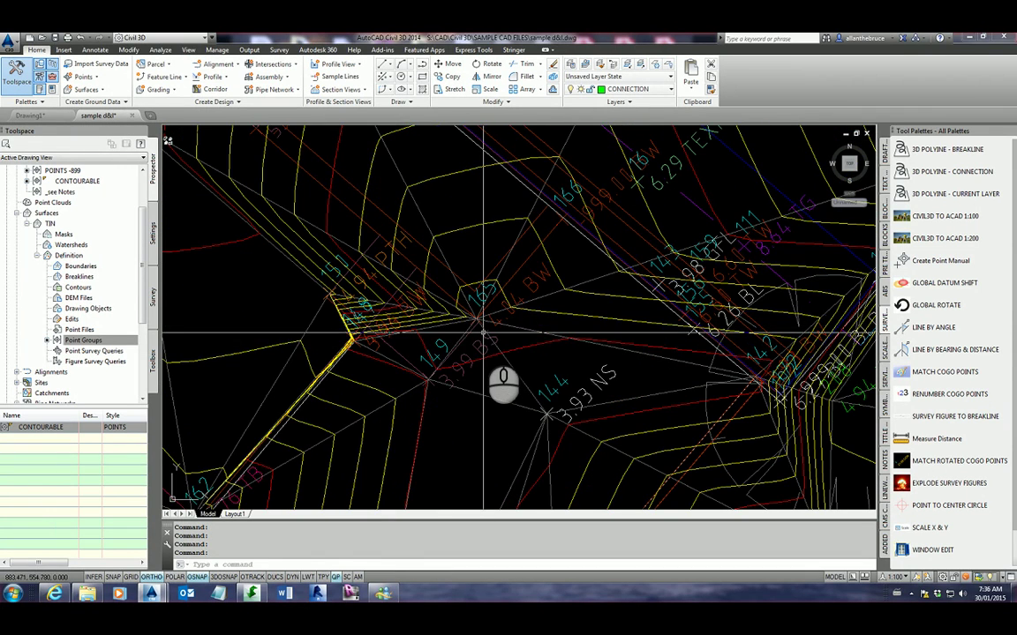
scroll(468, 256, down, 2)
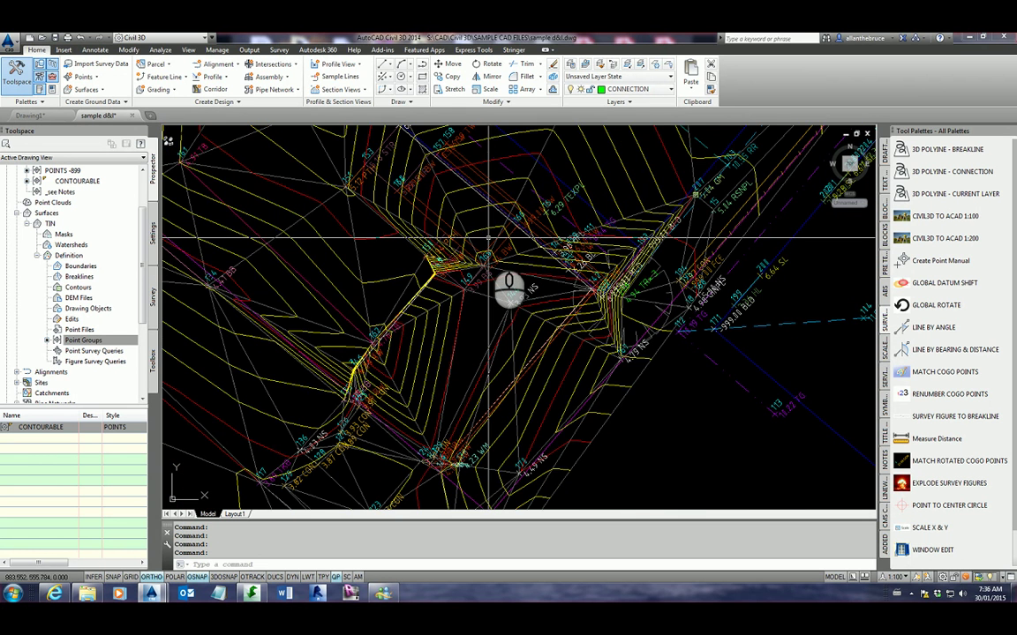
scroll(454, 398, down, 5)
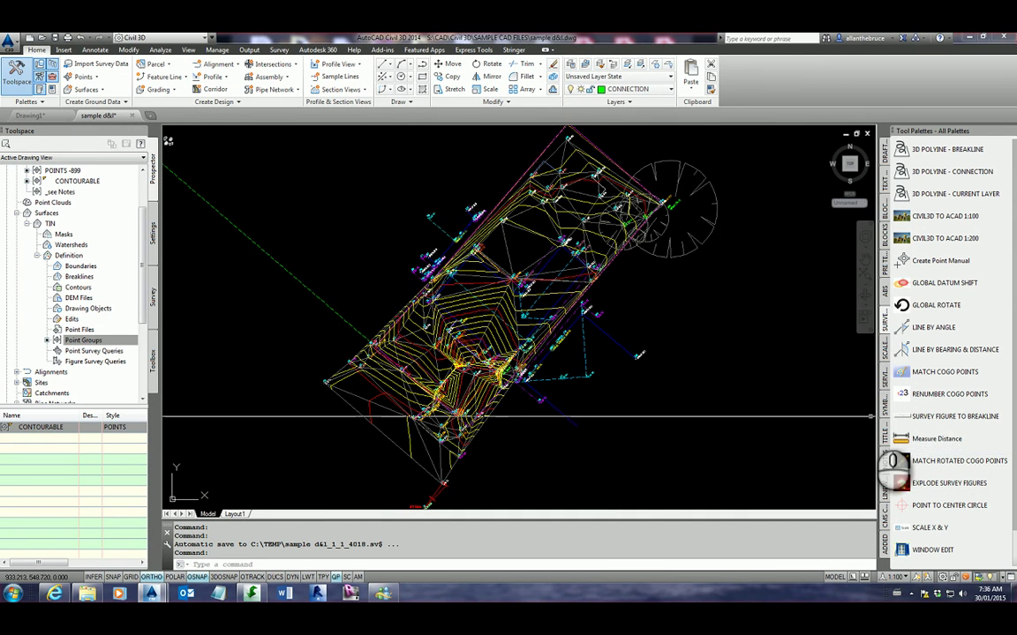
Convert survey figures to breaklines, make BREAKLINE current, and freeze all other layers.
click(902, 418)
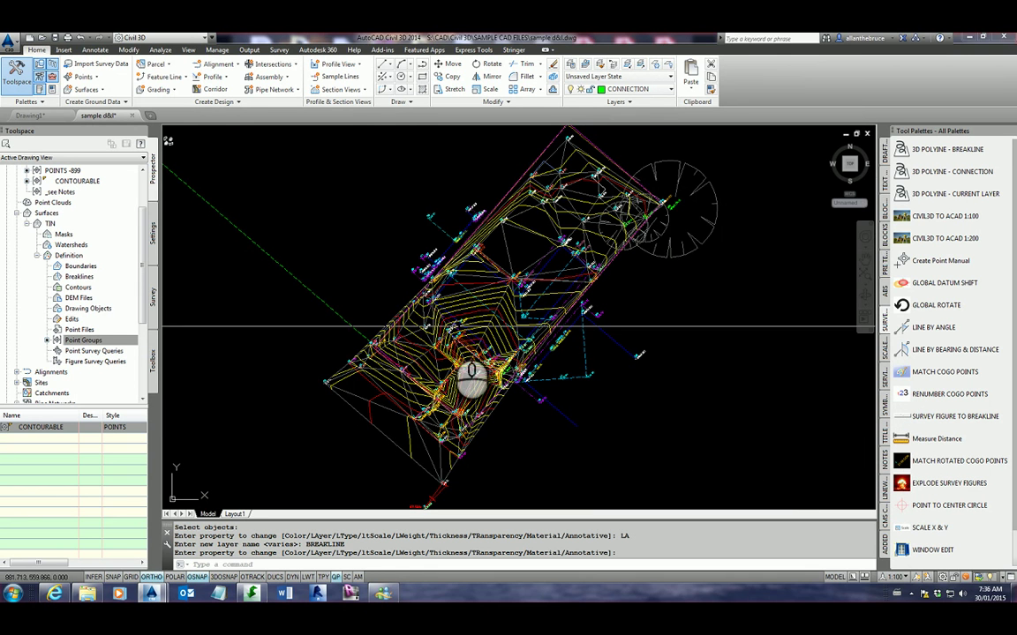
click(670, 92)
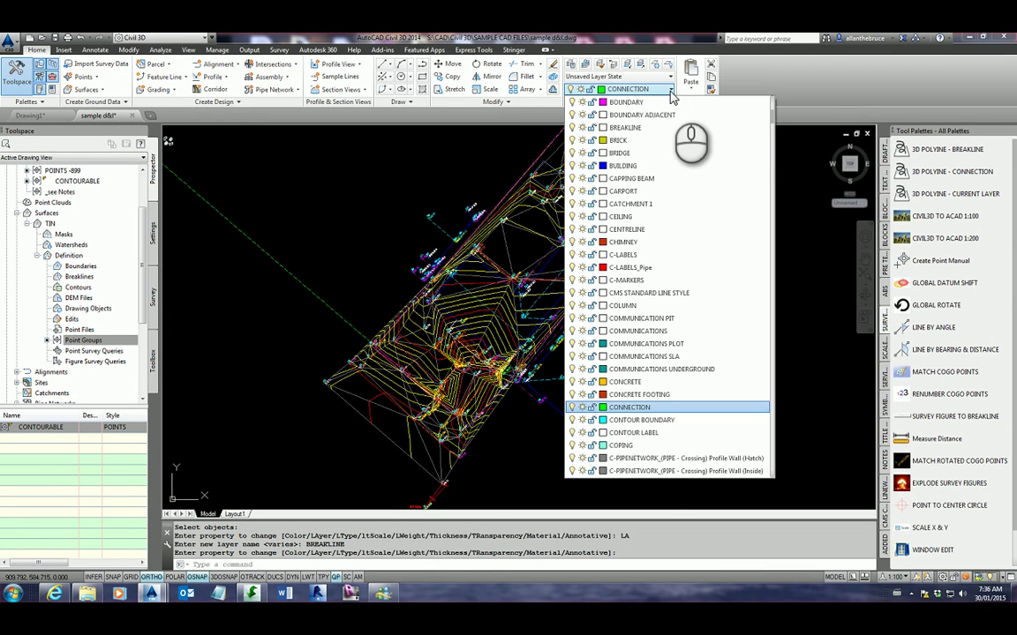
scroll(670, 97, up, 10)
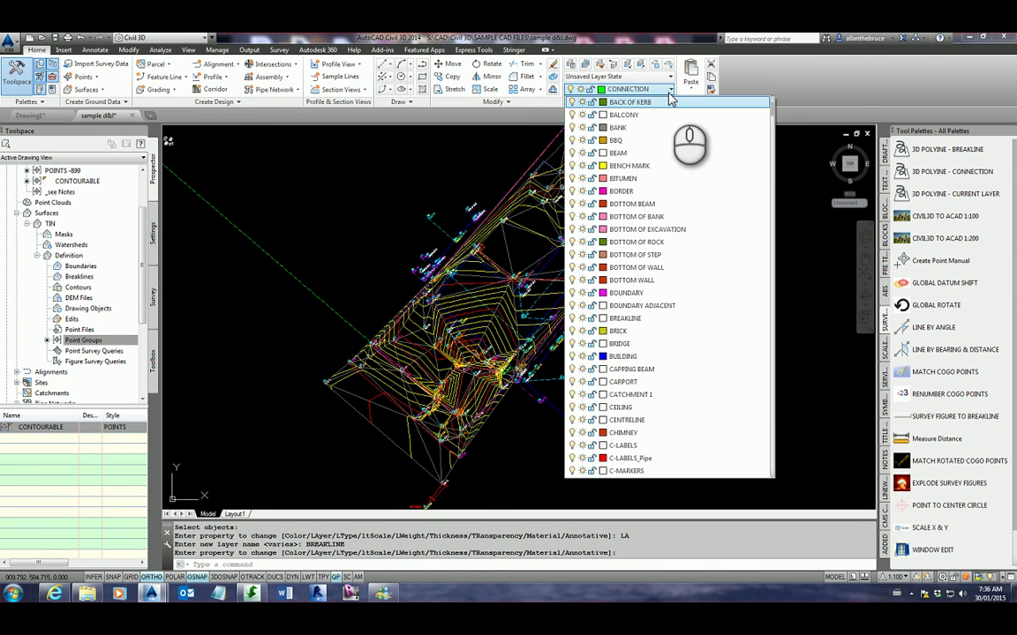
click(651, 318)
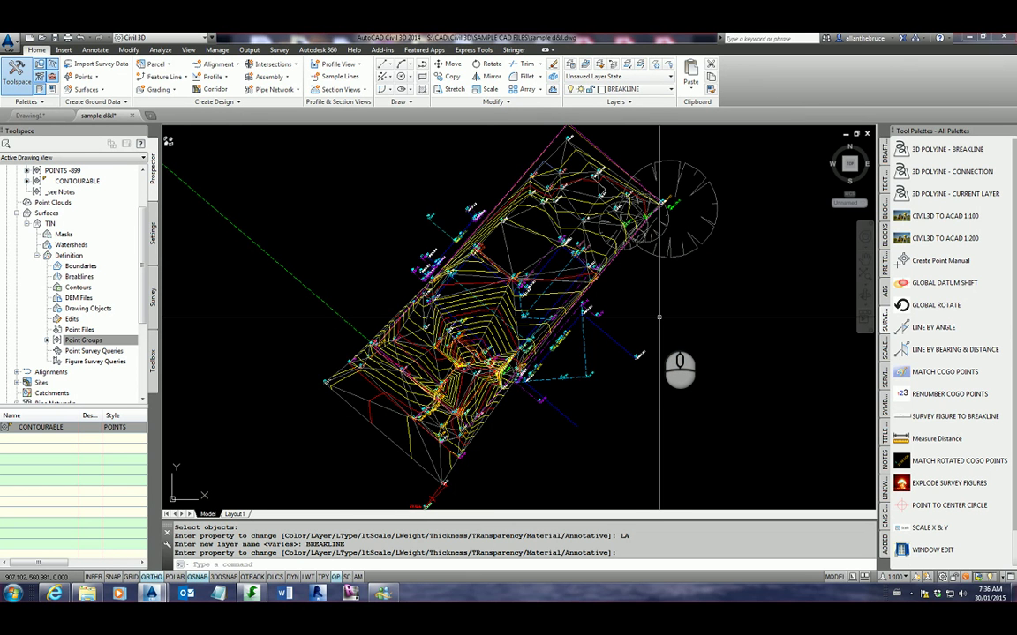
text(Y)
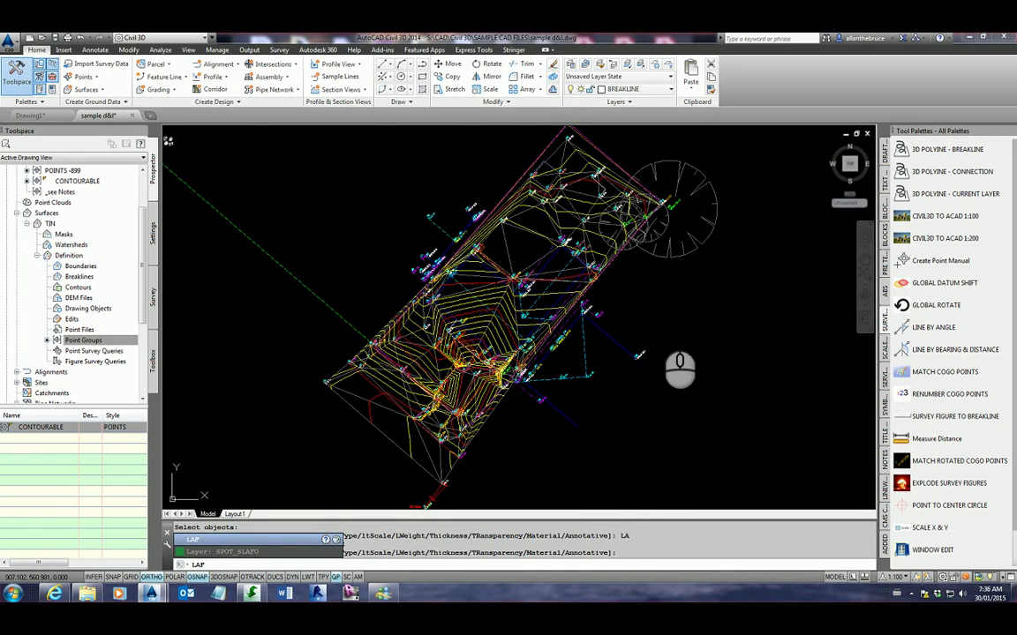
key(Return)
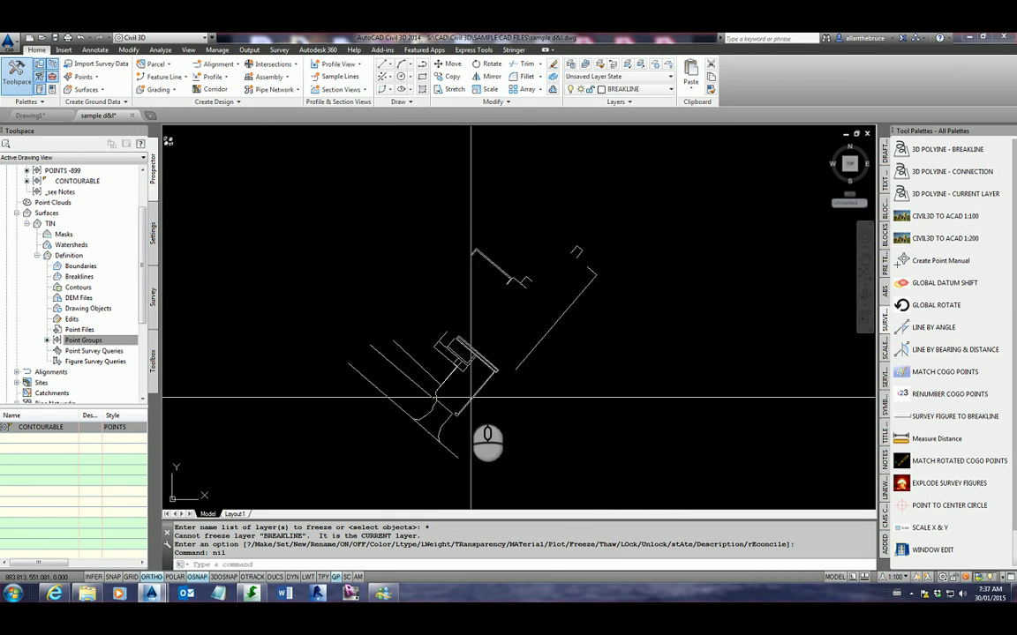
Erase all 196 objects in the drawing with a crossing selection.
key(Escape)
text(E)
key(Return)
click(621, 208)
click(357, 449)
scroll(594, 294, up, 2)
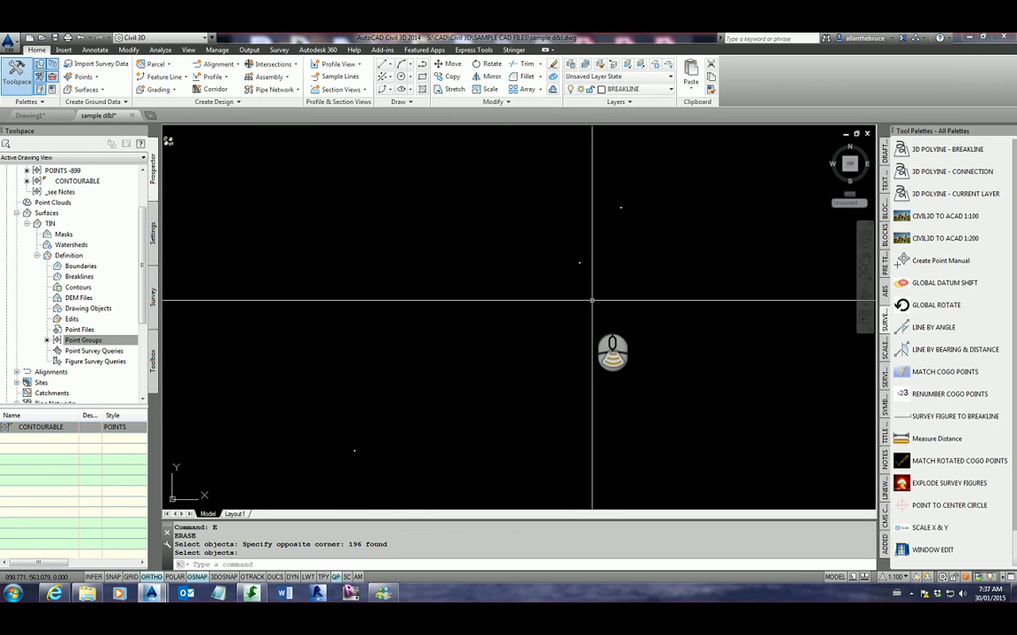
Run the Survey Figure to Breakline tool again and zoom to check the linework.
click(905, 416)
scroll(459, 367, up, 3)
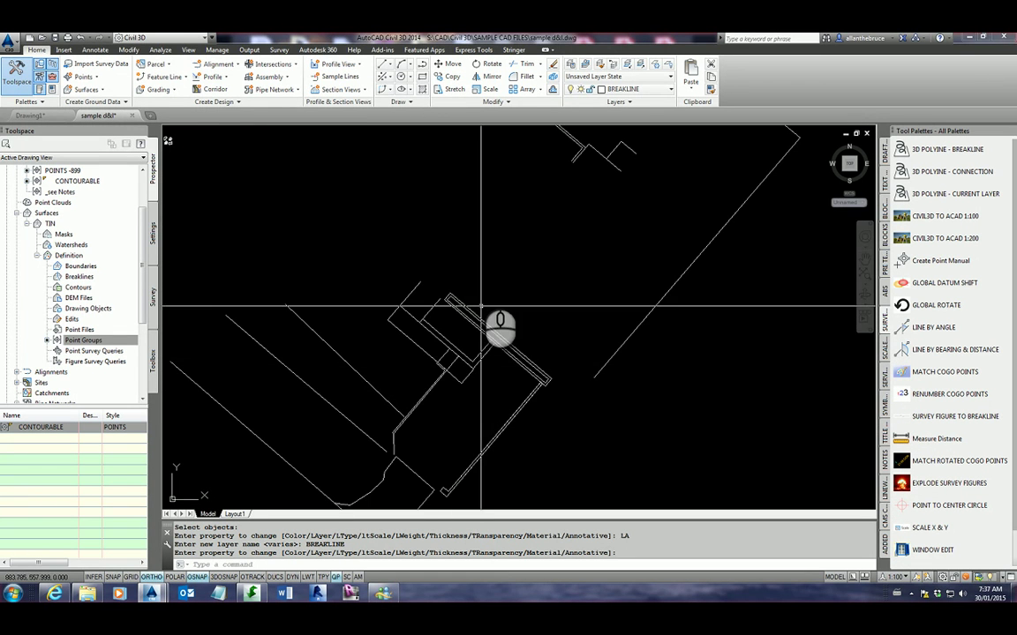
scroll(490, 344, down, 3)
scroll(479, 389, up, 3)
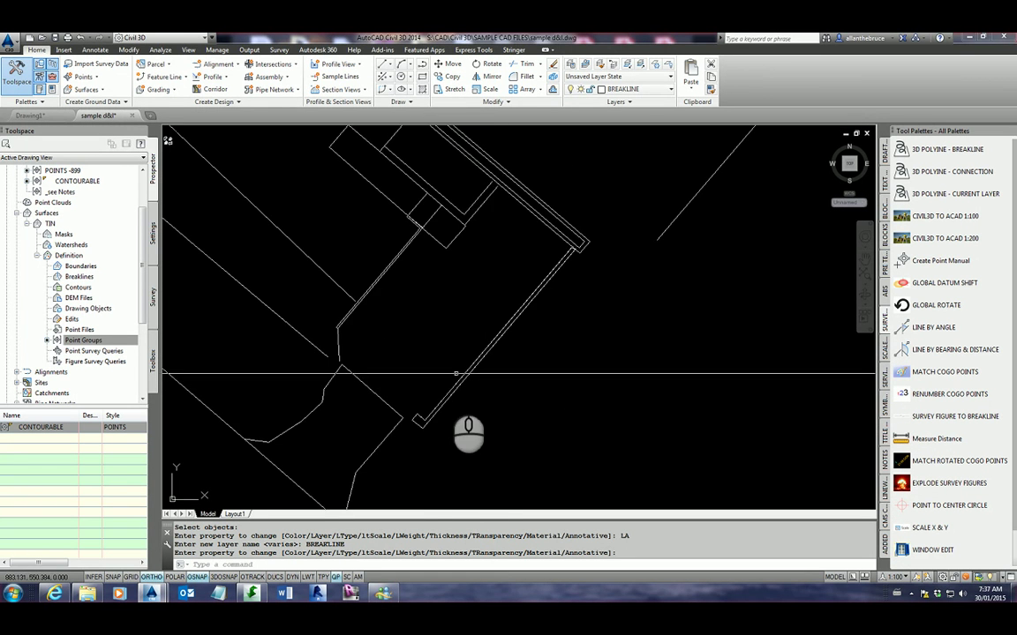
scroll(441, 450, down, 3)
scroll(341, 366, up, 3)
scroll(348, 384, down, 4)
Orbit the drawing in 3D to expose the lines plunging away from the site.
scroll(445, 310, up, 5)
scroll(445, 310, down, 4)
key(Escape)
text(p)
key(Return)
right_click(452, 234)
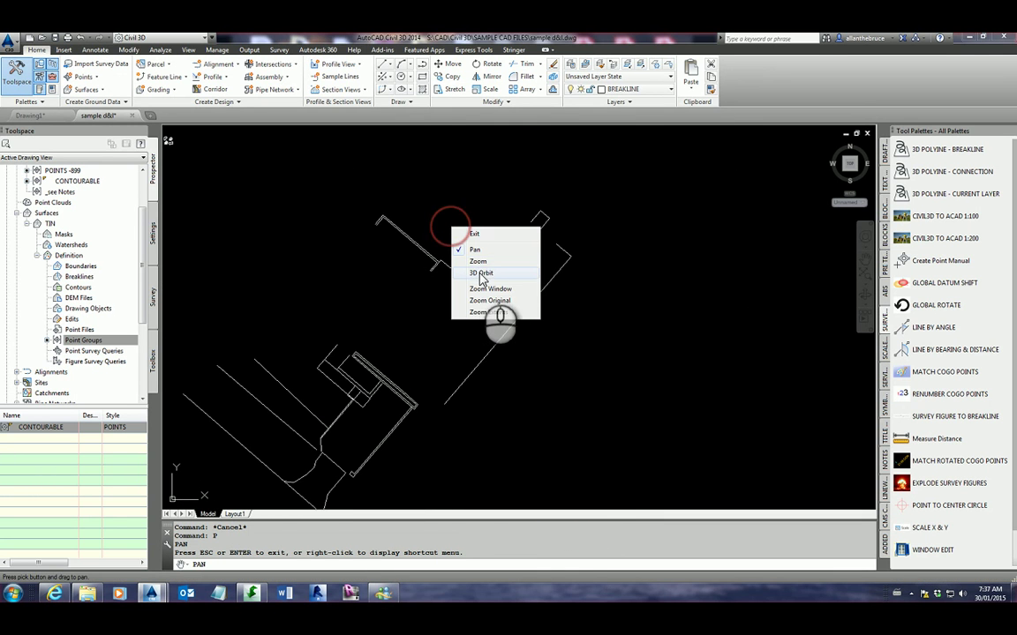
click(476, 275)
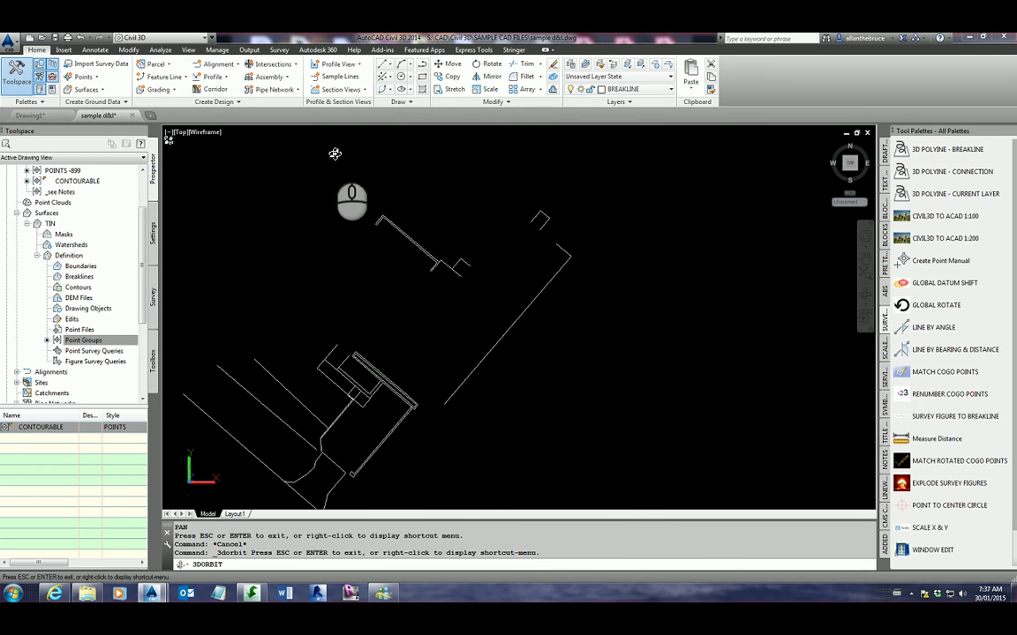
click(190, 51)
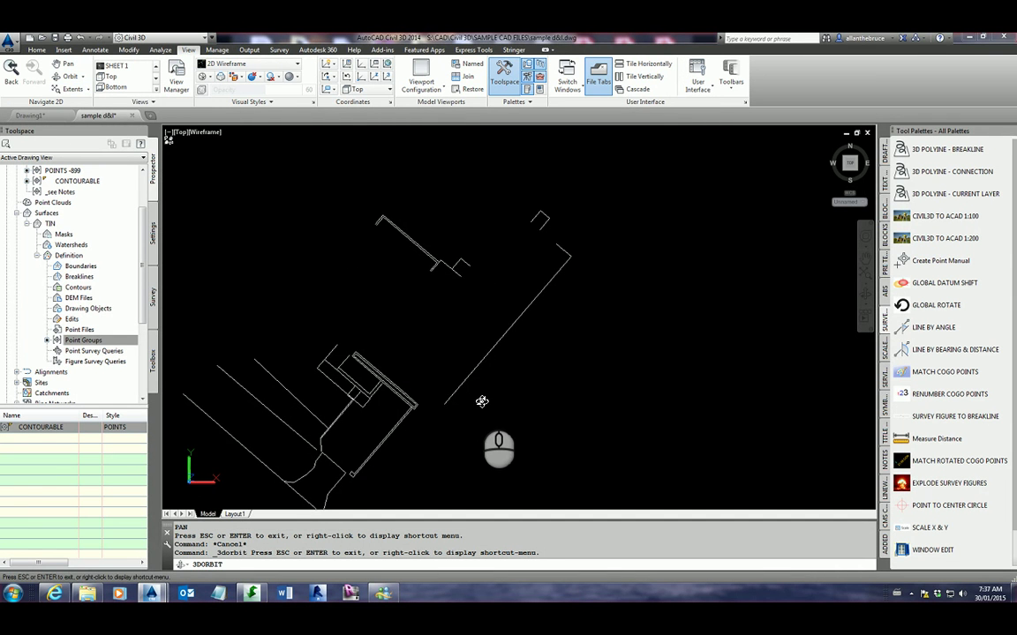
mouse_move(477, 399)
mouse_down()
mouse_move(478, 365)
mouse_move(443, 337)
mouse_move(449, 304)
mouse_move(460, 370)
mouse_up()
right_click(459, 347)
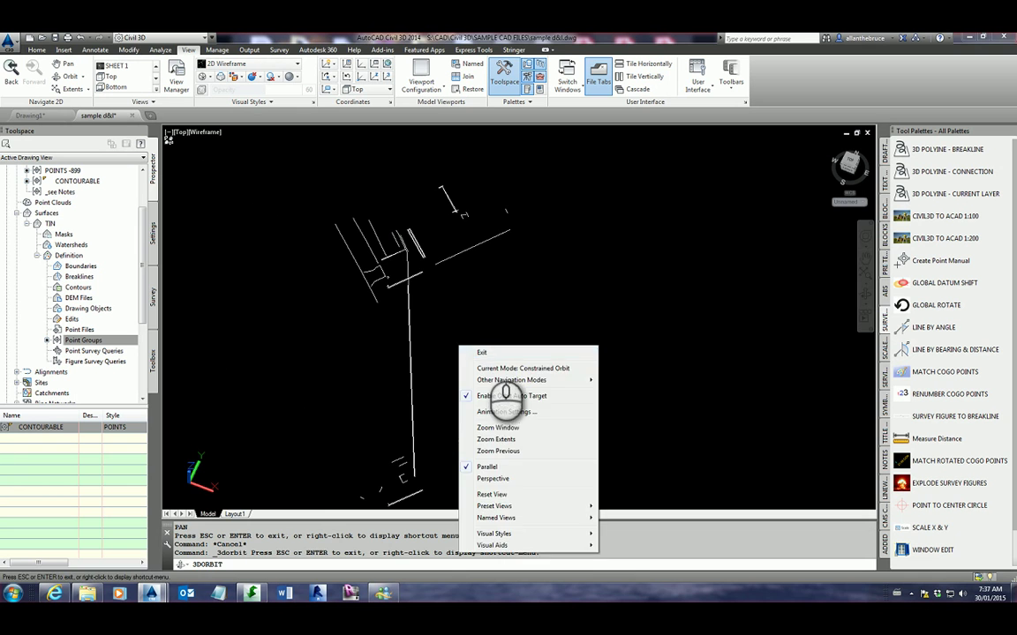
click(490, 353)
drag(505, 401, 550, 377)
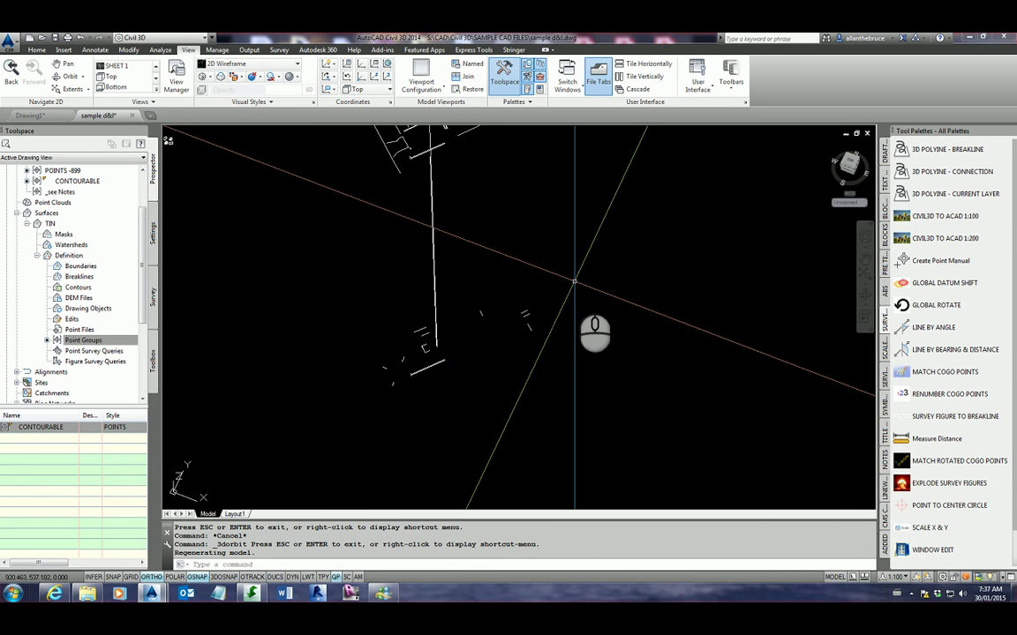
Crossing-select and delete the 24 stray lines.
click(594, 281)
click(341, 416)
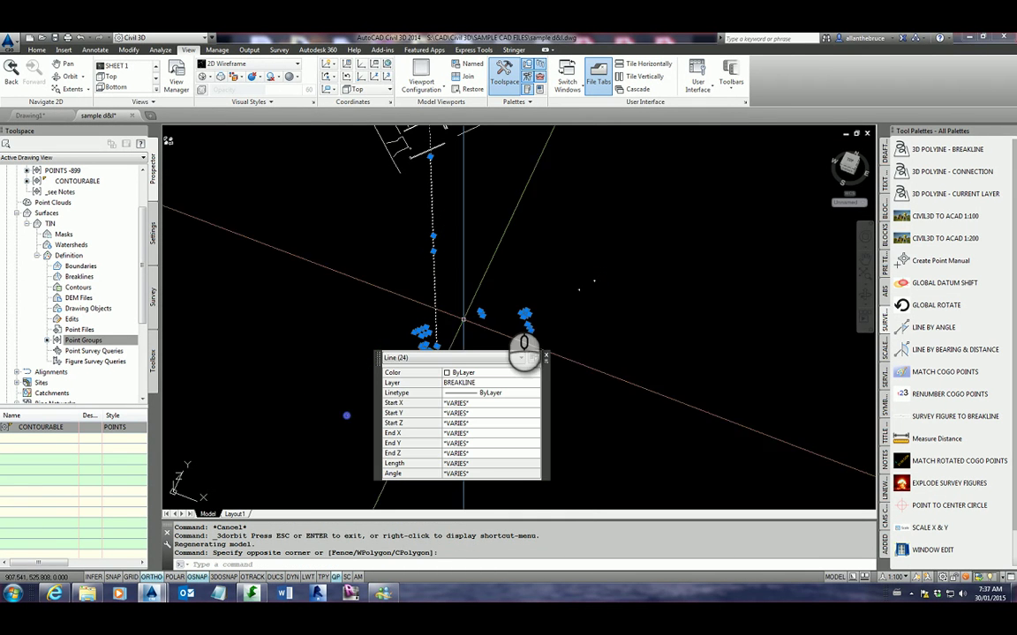
key(Delete)
mouse_move(670, 335)
mouse_down()
mouse_move(601, 351)
mouse_move(639, 311)
mouse_move(867, 172)
mouse_up()
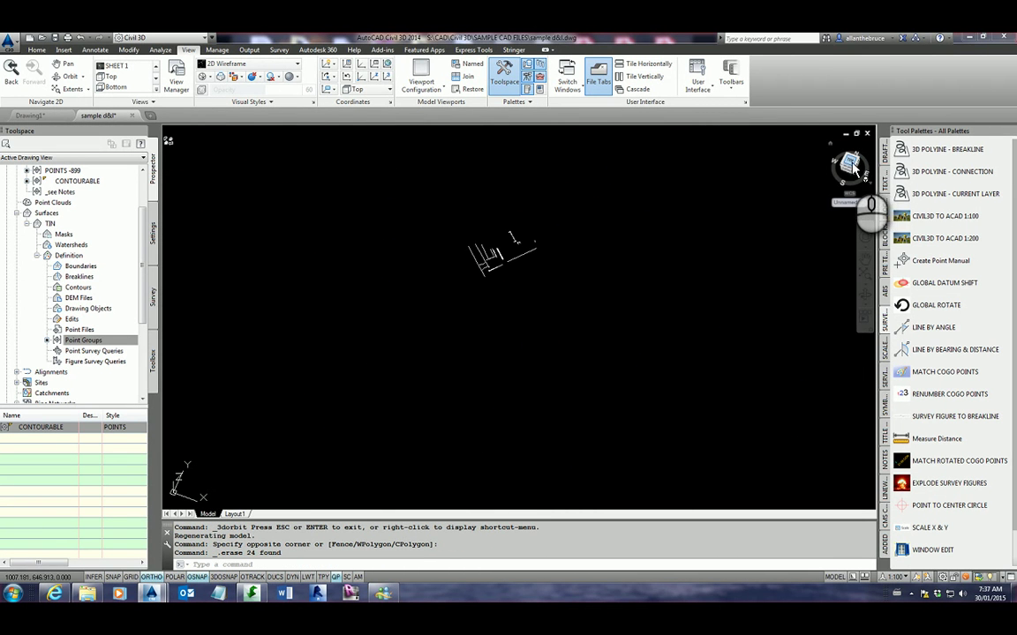
Return to Top view and add the 48 lines to TIN as Standard breakline set BREAKLINES 1.
click(850, 165)
scroll(503, 331, up, 5)
scroll(502, 330, up, 5)
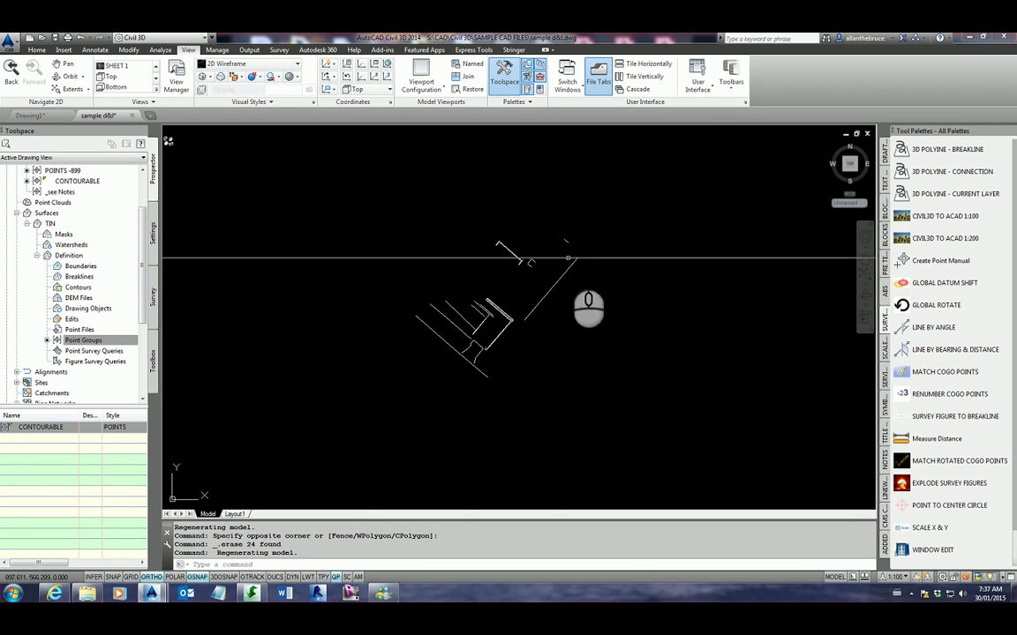
right_click(80, 279)
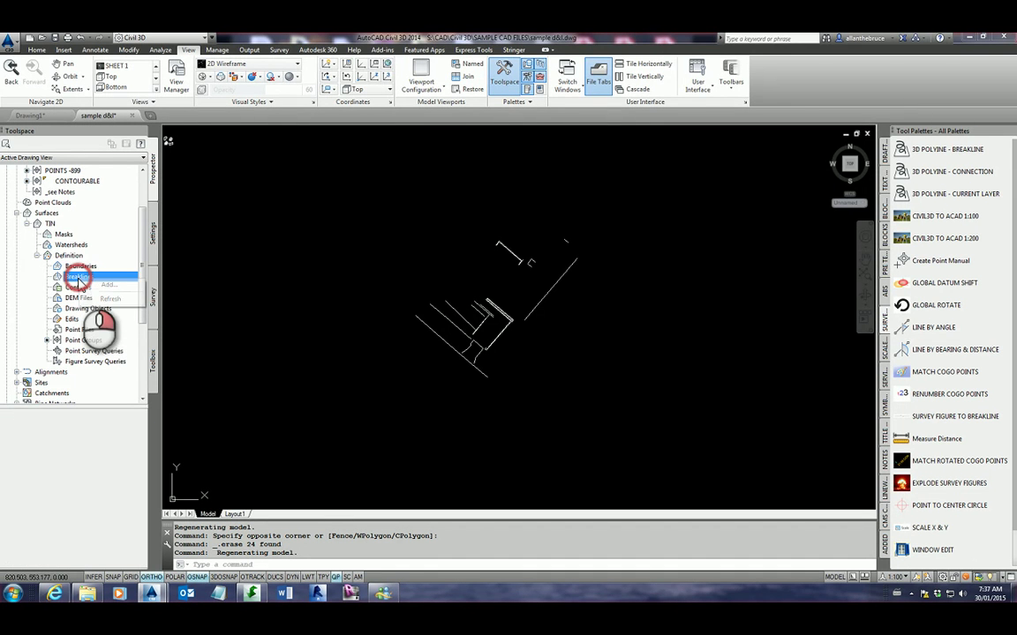
click(106, 287)
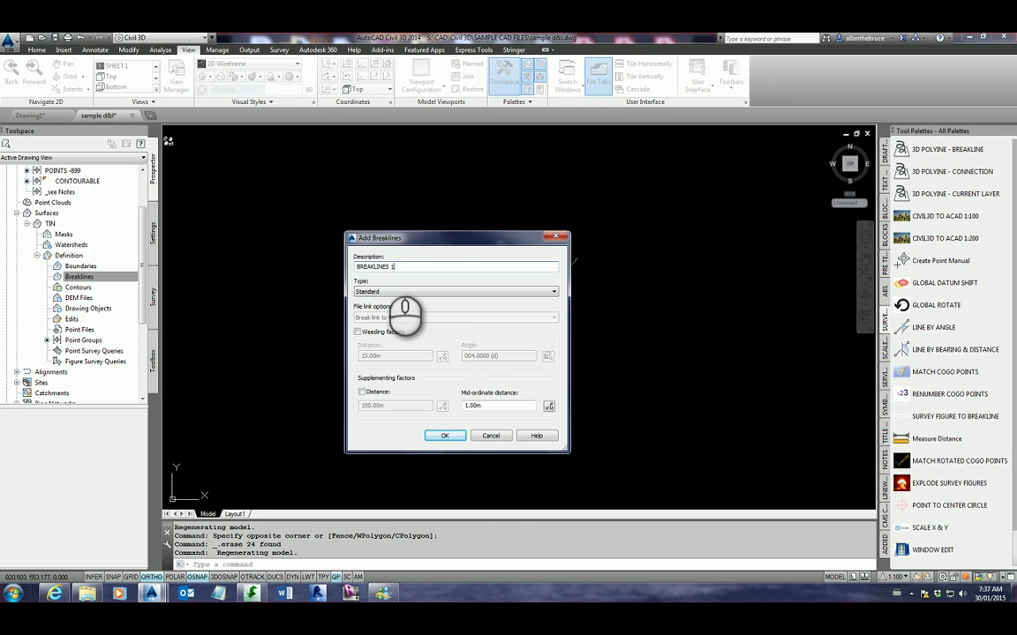
click(445, 436)
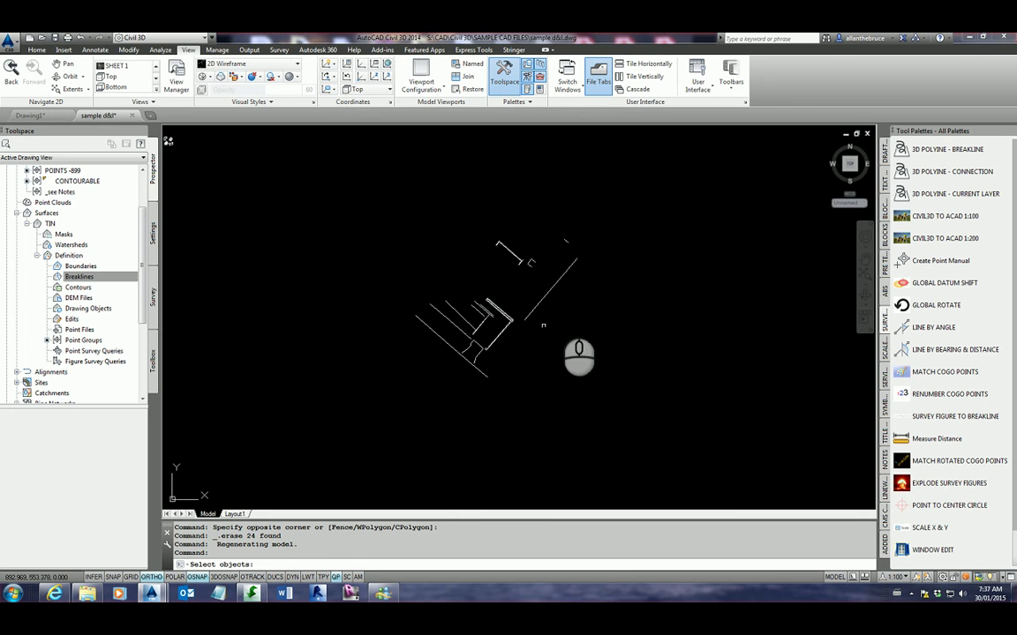
click(622, 198)
click(327, 434)
right_click(459, 286)
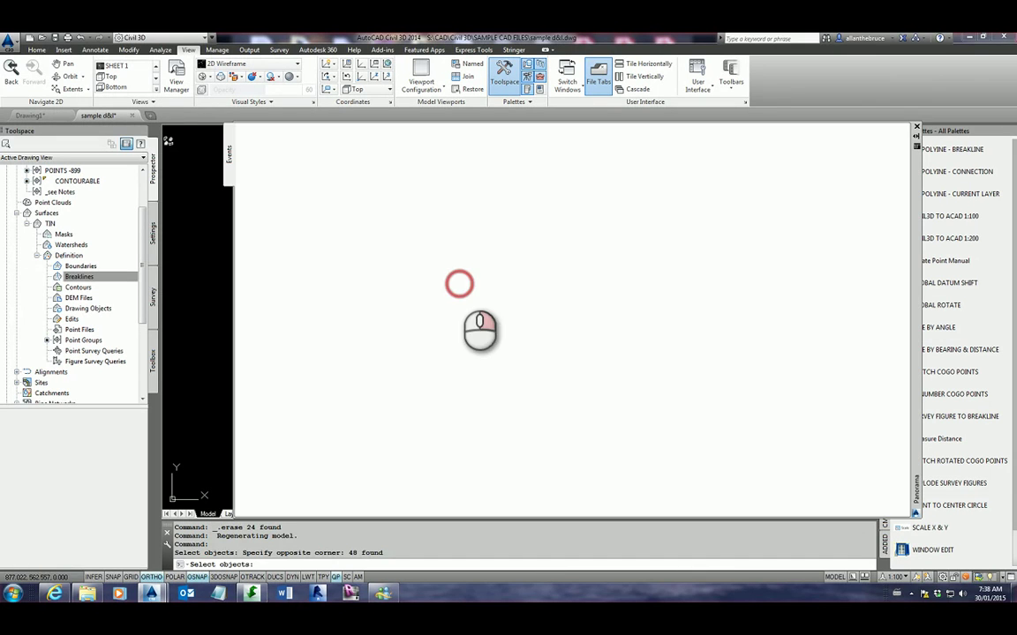
click(891, 131)
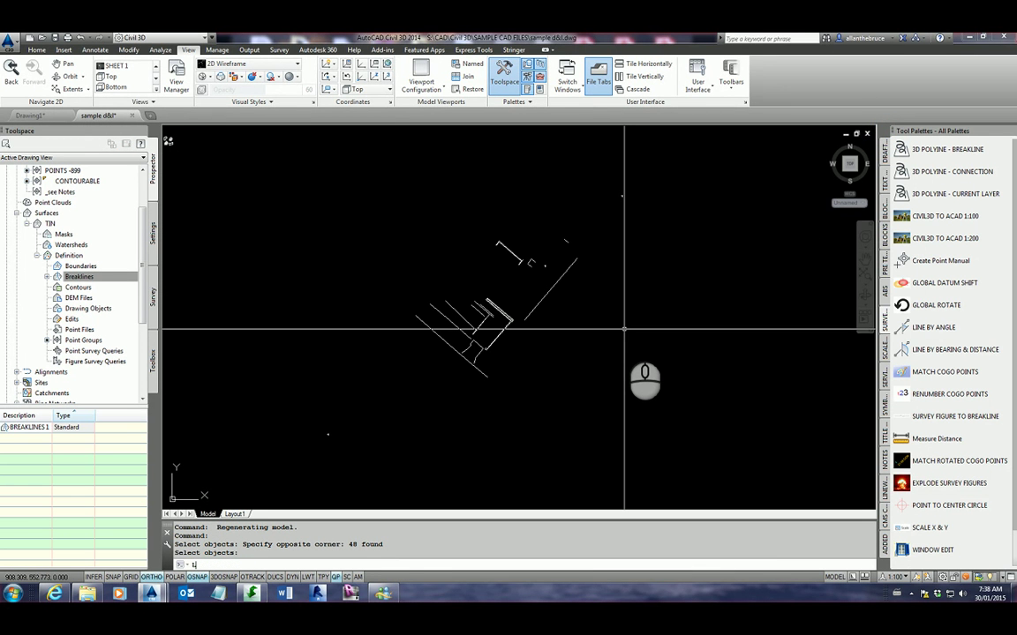
Thaw all layers with LAT and zoom in to check contours near the breaklines.
key(Return)
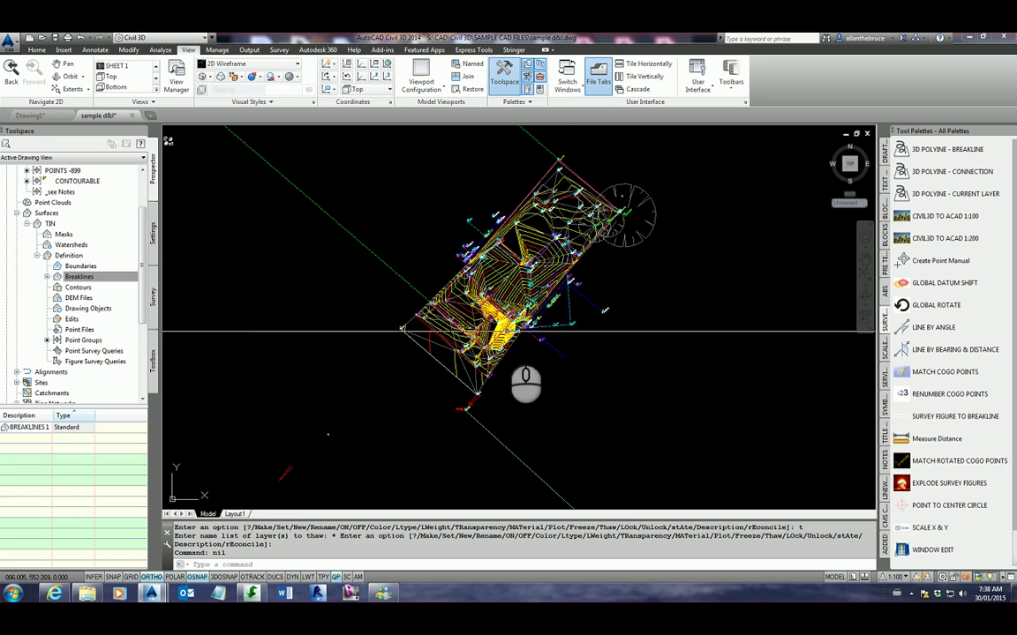
scroll(498, 342, up, 8)
scroll(353, 318, down, 2)
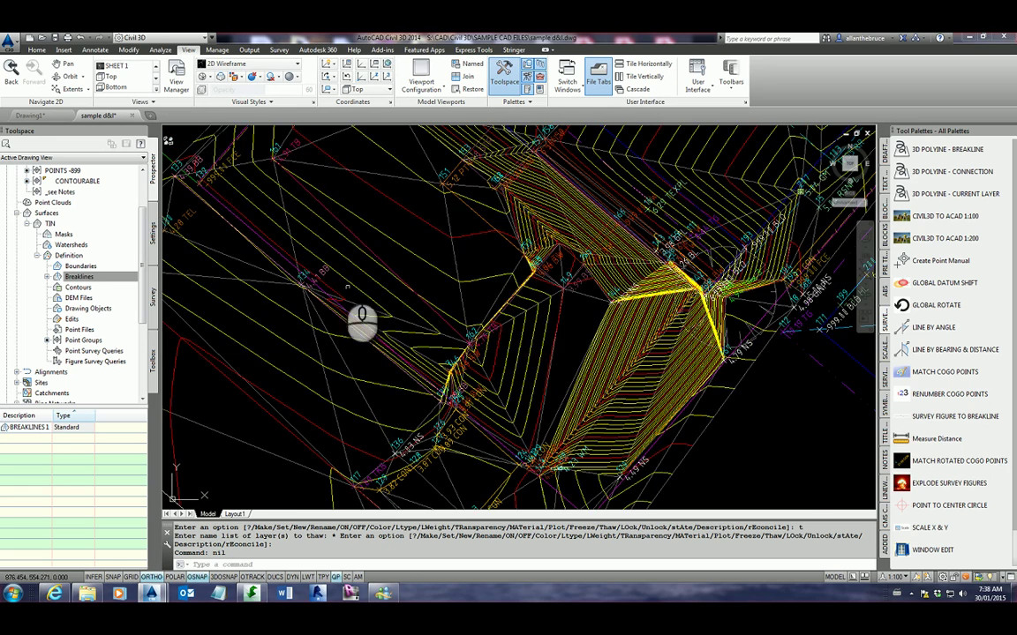
scroll(389, 265, down, 2)
scroll(494, 256, up, 4)
scroll(624, 385, up, 1)
scroll(618, 390, up, 1)
scroll(465, 442, down, 1)
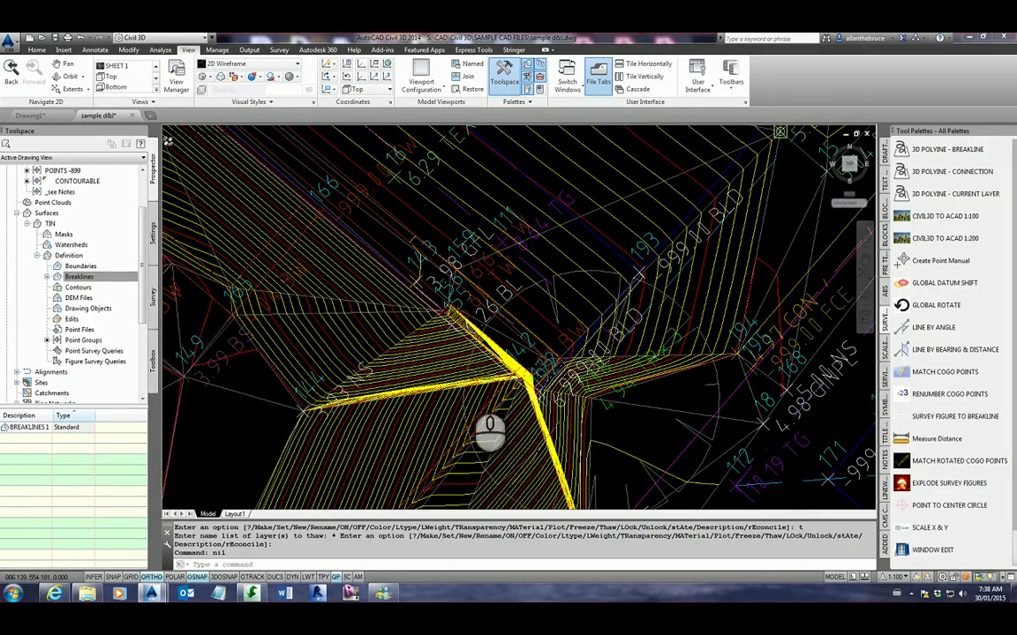
scroll(504, 376, up, 2)
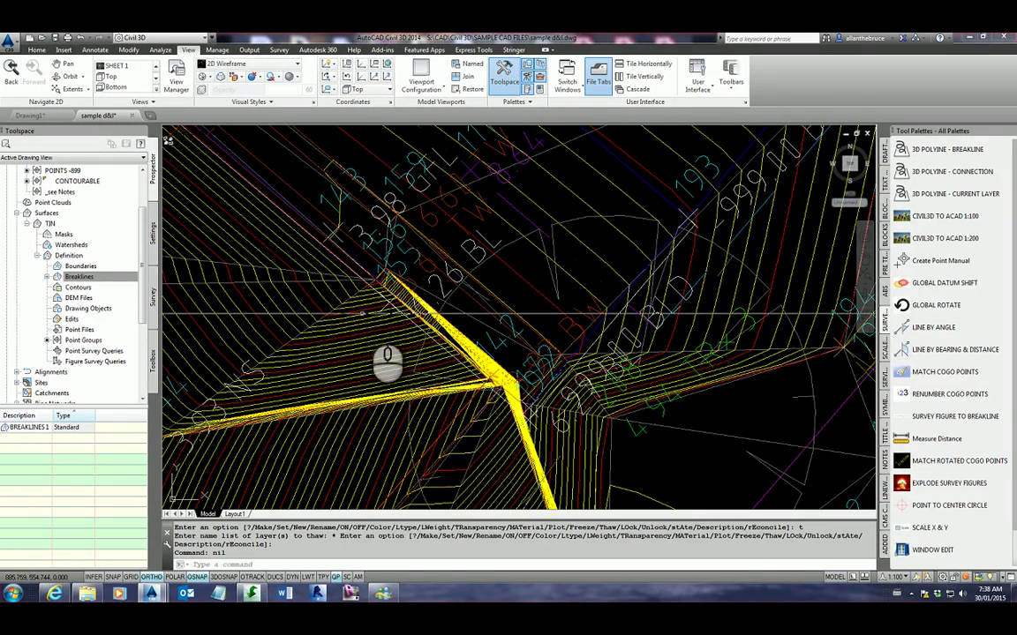
Pan around the yellow breakline junction, recentre the site, and switch to the other Civil 3D window.
mouse_move(526, 427)
middle_down()
mouse_move(537, 438)
mouse_move(585, 404)
mouse_move(420, 381)
mouse_move(500, 437)
mouse_move(547, 432)
mouse_move(547, 408)
mouse_move(551, 488)
mouse_move(579, 410)
middle_up()
mouse_move(573, 344)
middle_down()
mouse_move(585, 222)
mouse_move(503, 386)
middle_up()
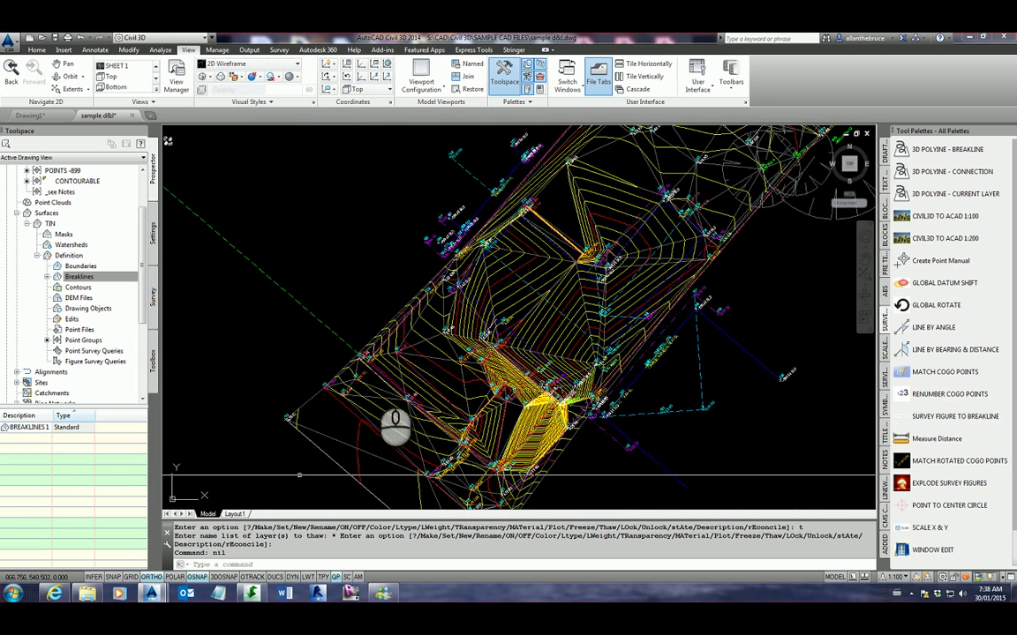
click(254, 594)
Expand the TIN surface's Definition and list its Edits, showing five Delete multiple lines entries.
scroll(562, 349, up, 1)
scroll(573, 335, up, 6)
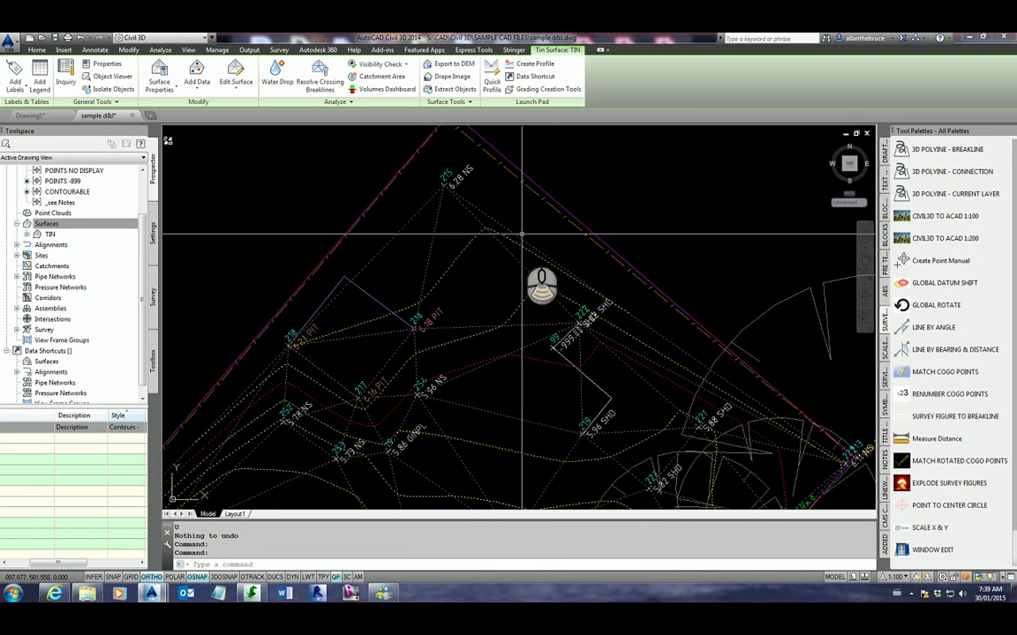
scroll(520, 232, down, 5)
scroll(543, 335, up, 3)
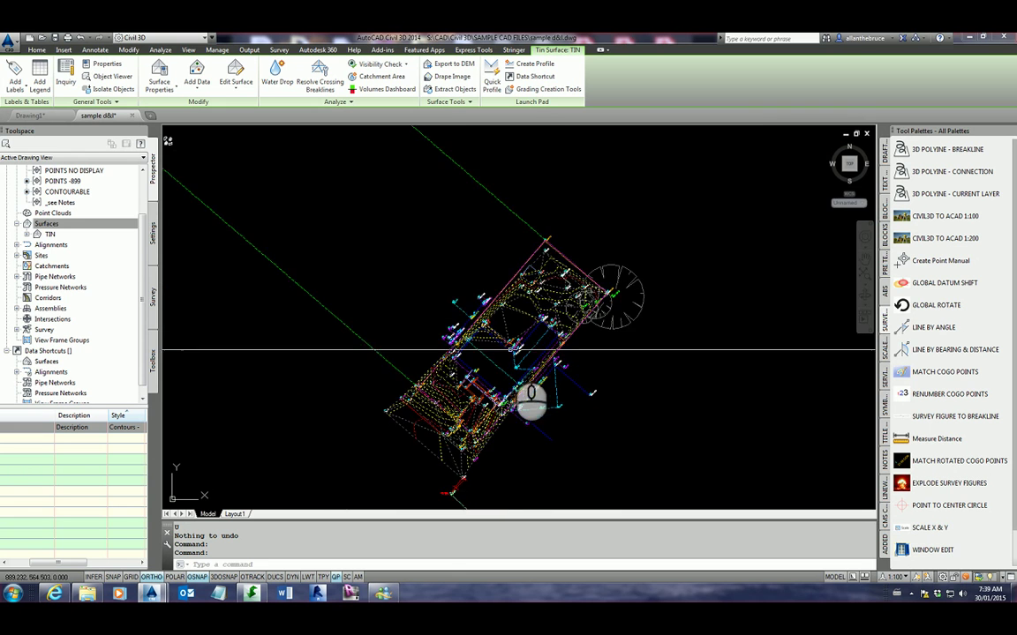
scroll(547, 371, up, 2)
scroll(477, 388, down, 2)
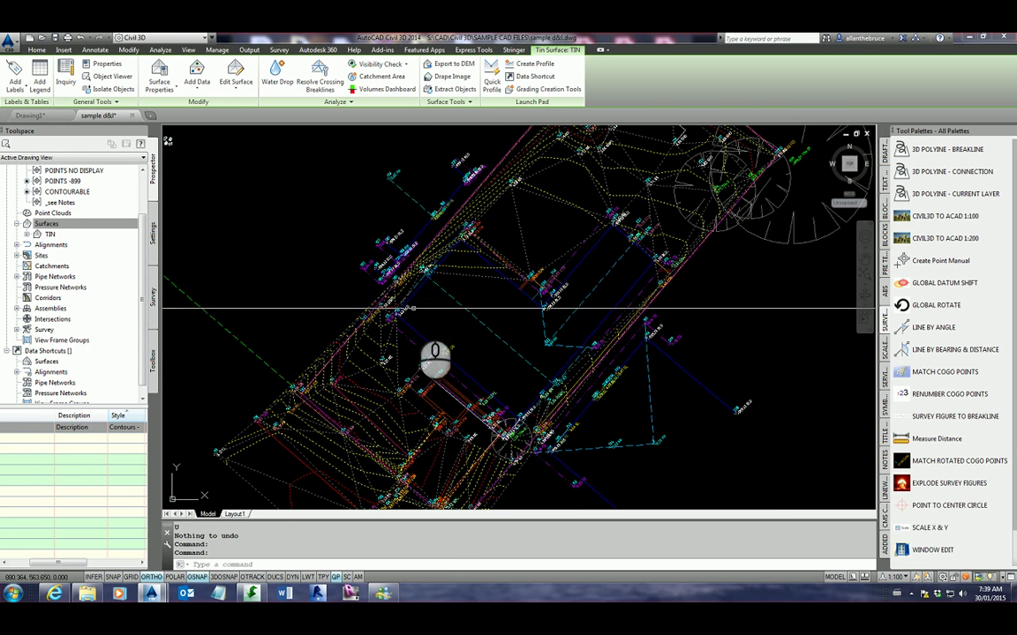
scroll(447, 423, up, 2)
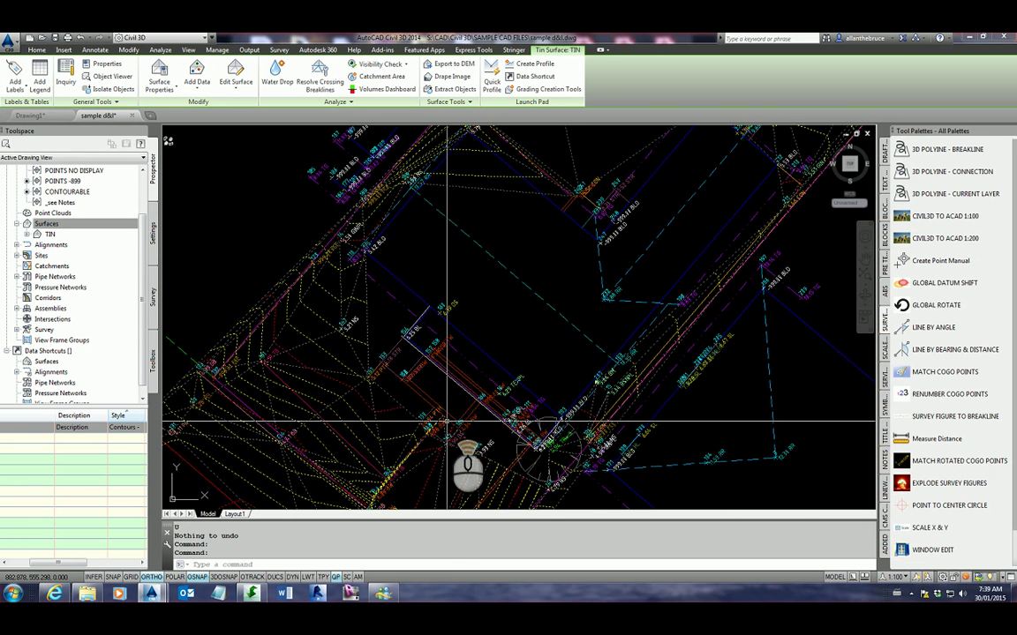
scroll(510, 283, down, 2)
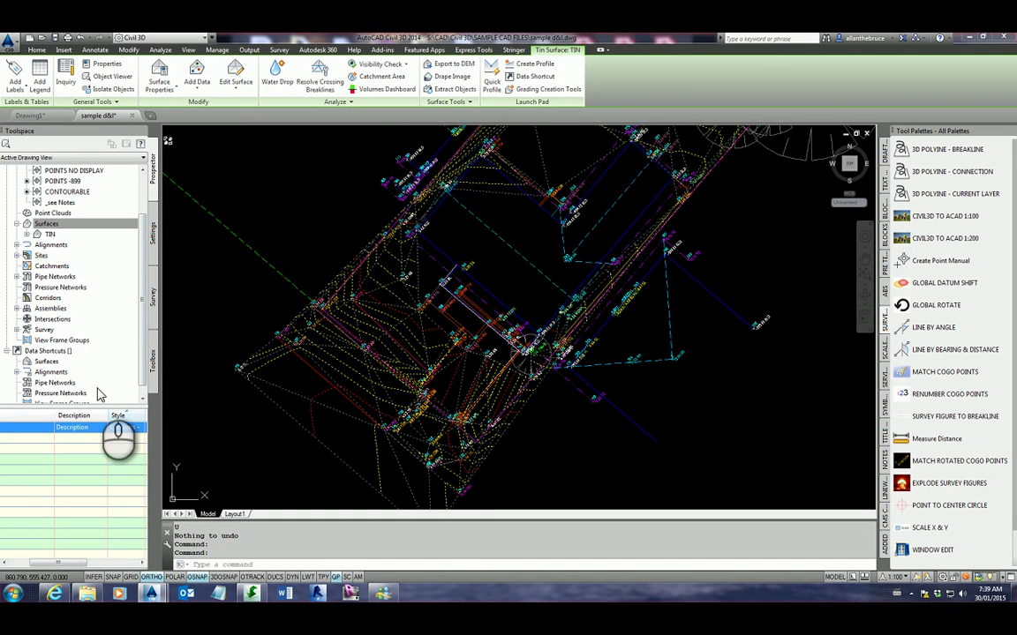
click(28, 234)
click(37, 265)
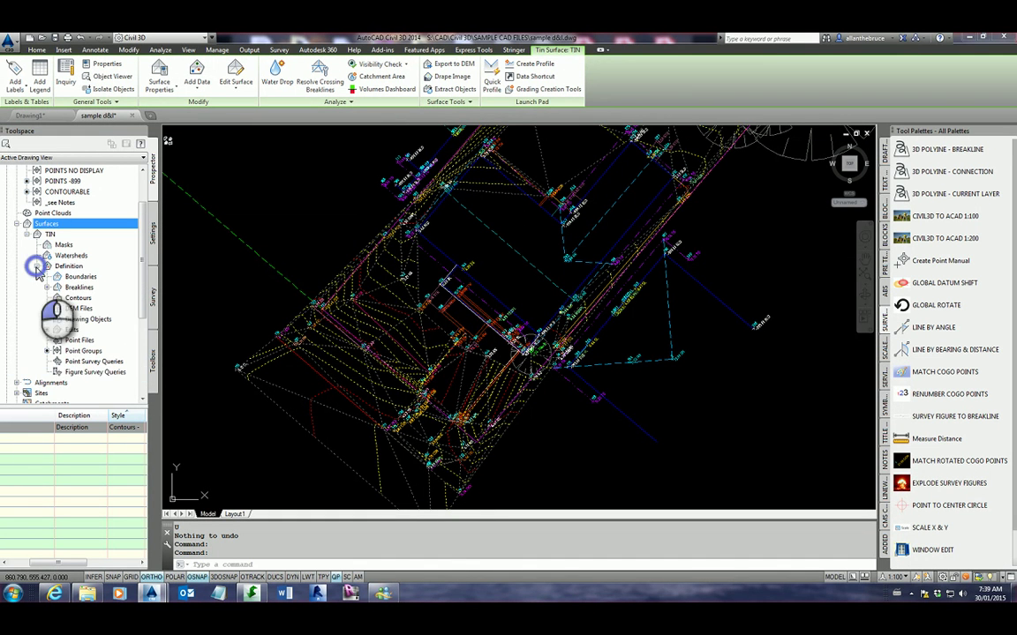
click(70, 329)
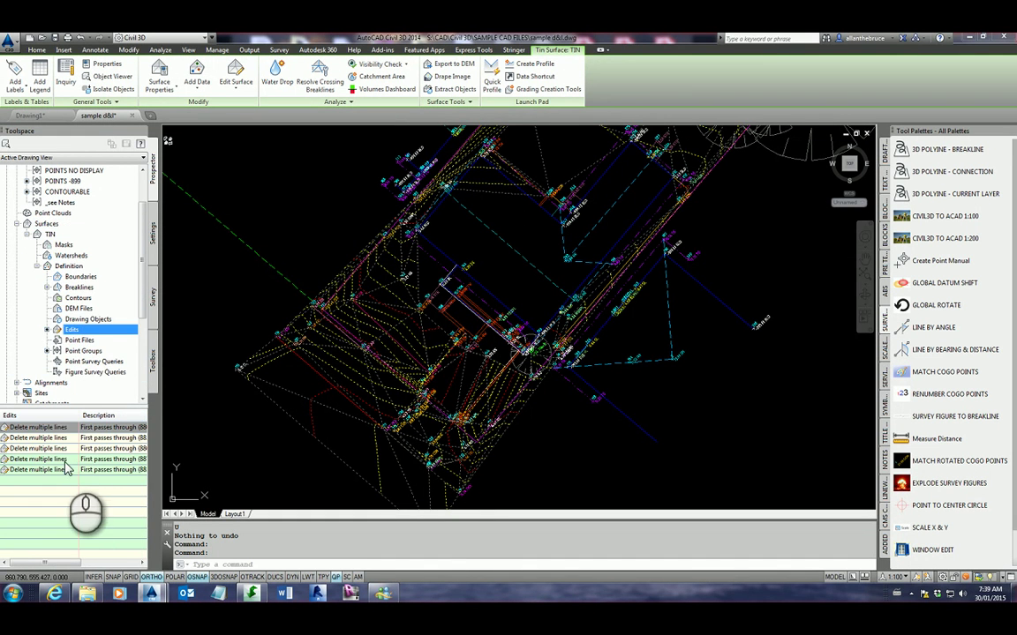
Bring up the Edits context actions, then cancel the accidental window selection in the drawing.
right_click(119, 339)
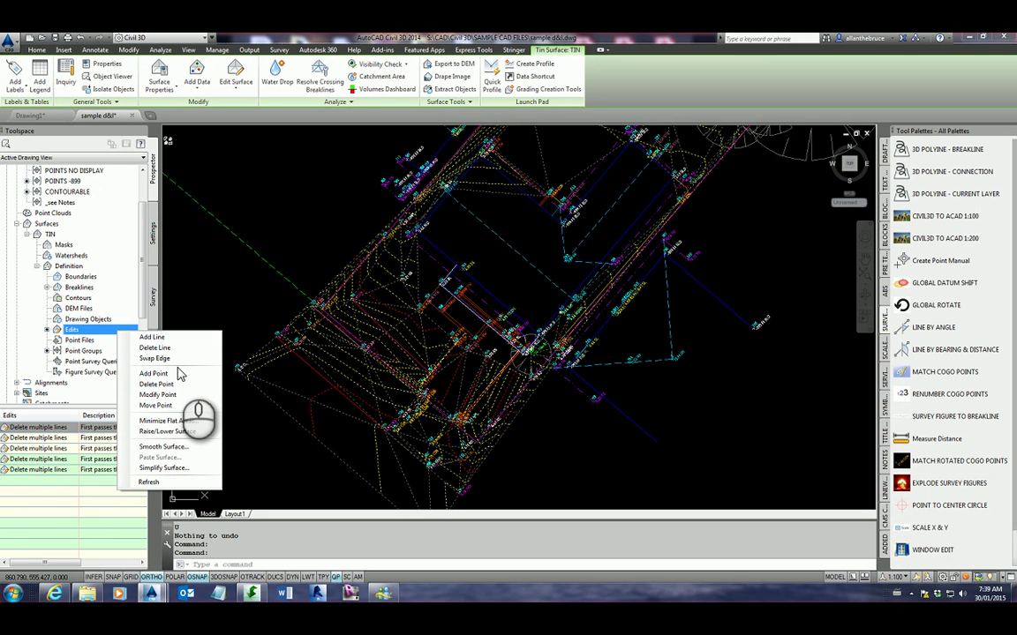
click(274, 231)
scroll(465, 442, up, 3)
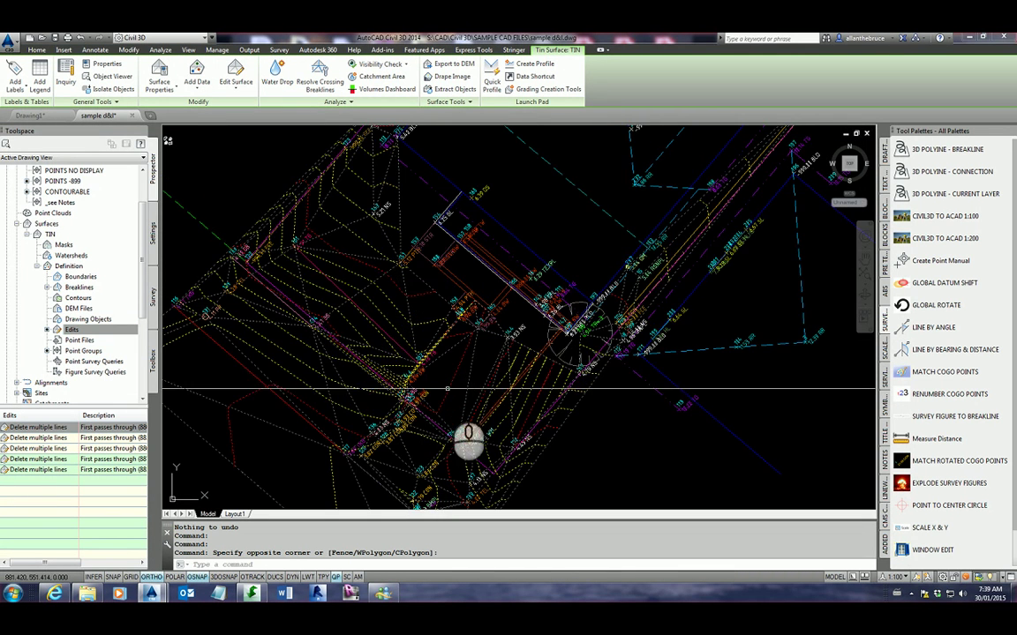
scroll(426, 320, up, 2)
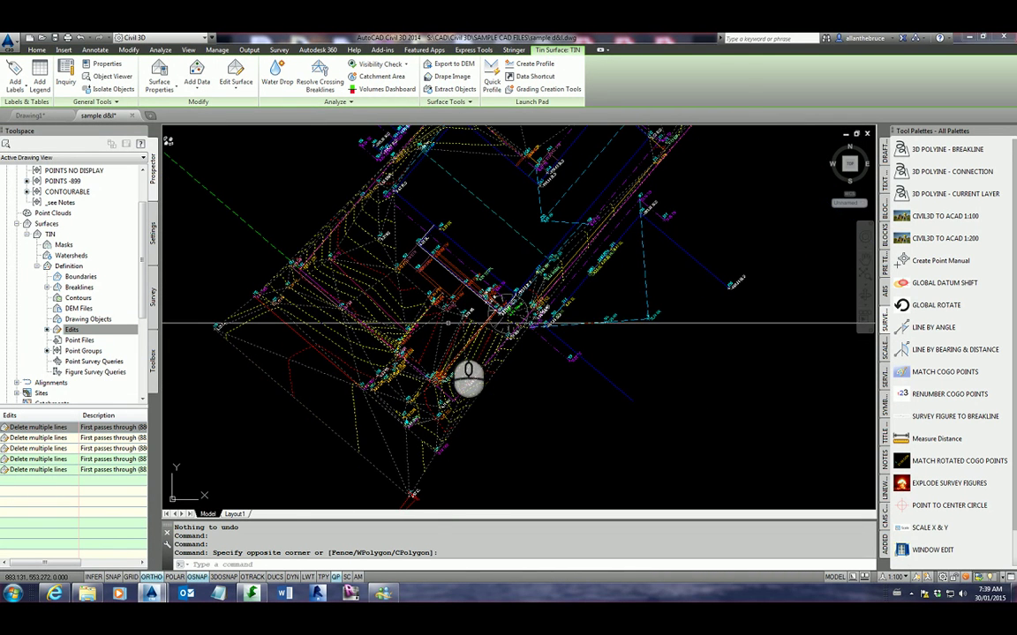
key(Escape)
scroll(378, 318, up, 1)
Set the TIN surface's style to Contours - Existing 0.5m in Quick Properties.
scroll(378, 316, up, 4)
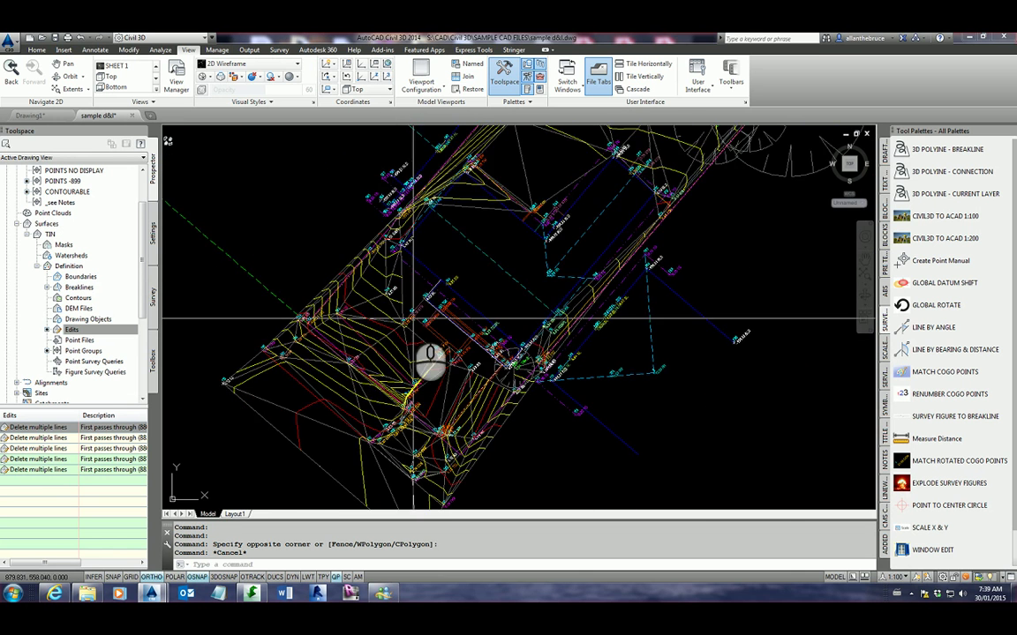
click(397, 294)
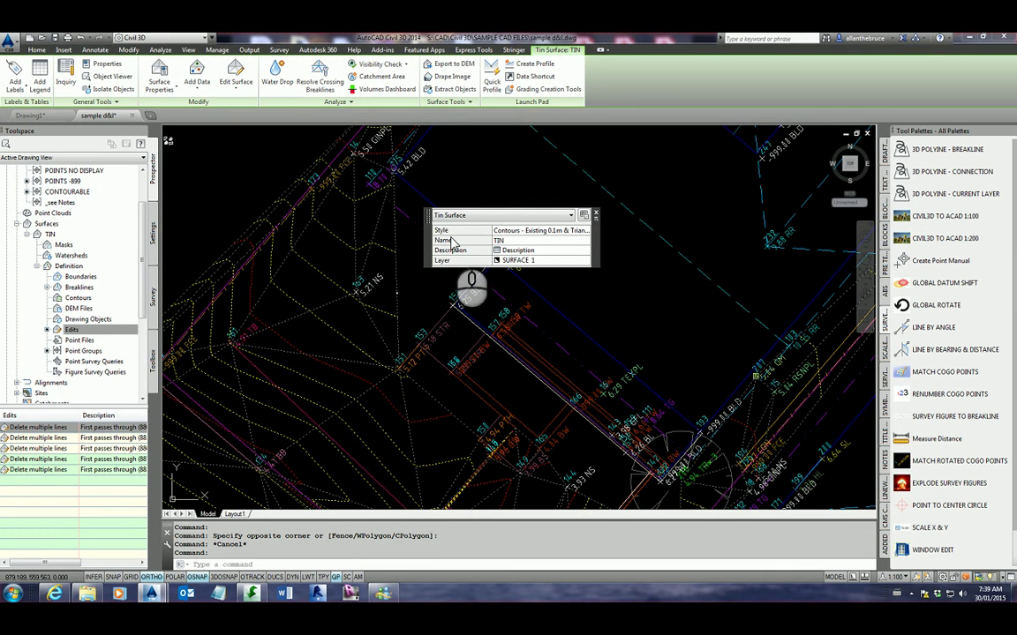
click(584, 231)
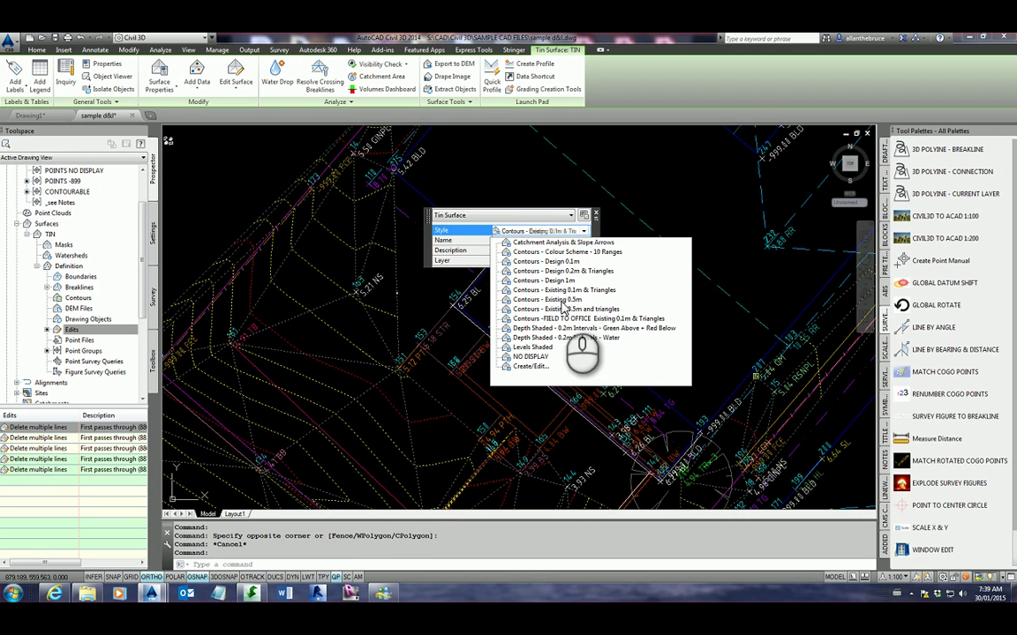
click(559, 301)
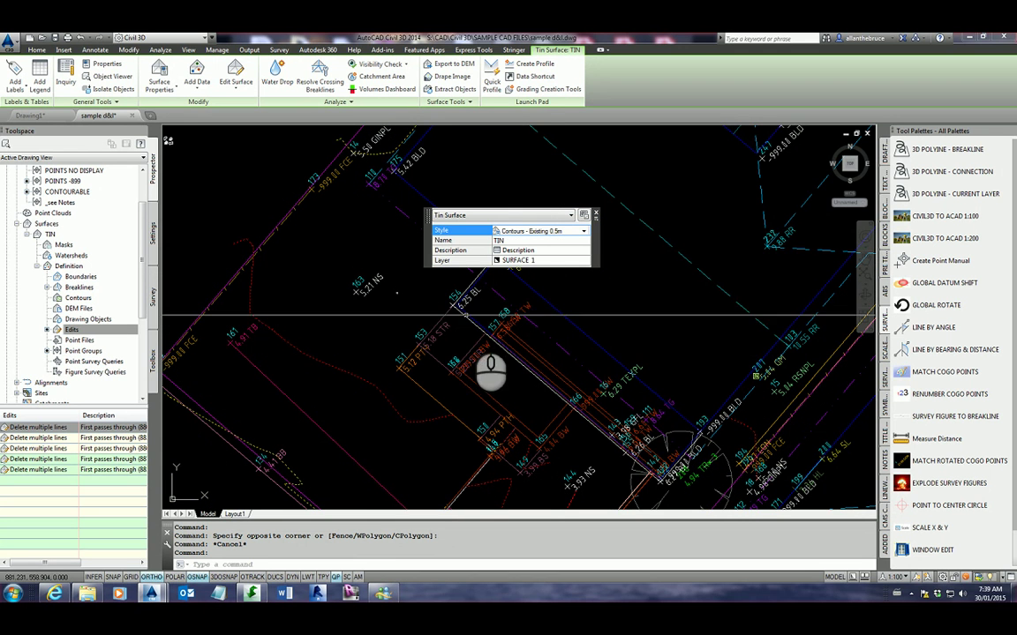
click(596, 215)
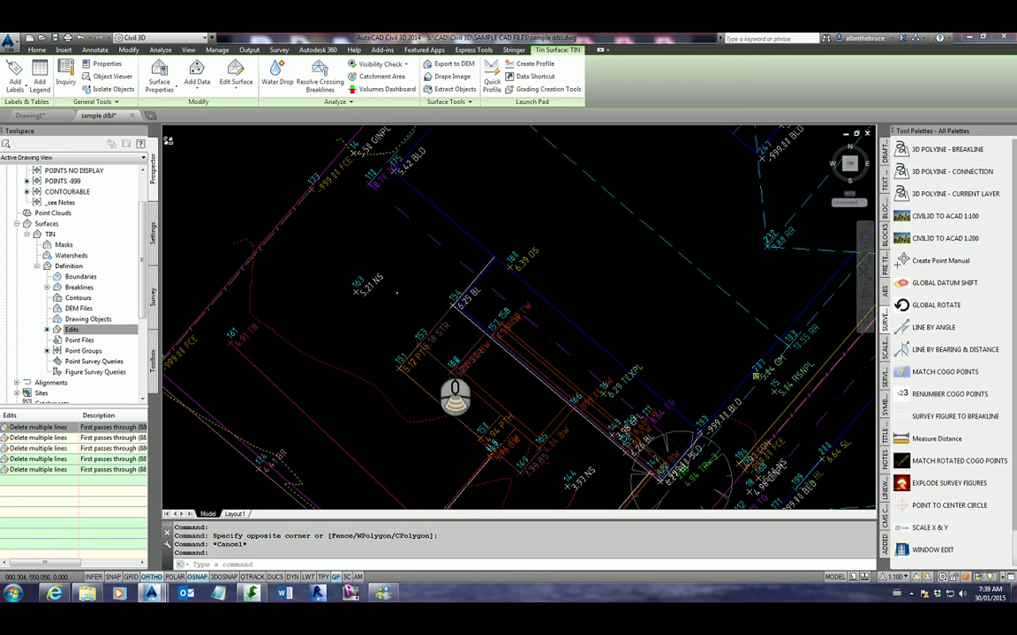
scroll(438, 352, down, 3)
scroll(461, 382, up, 3)
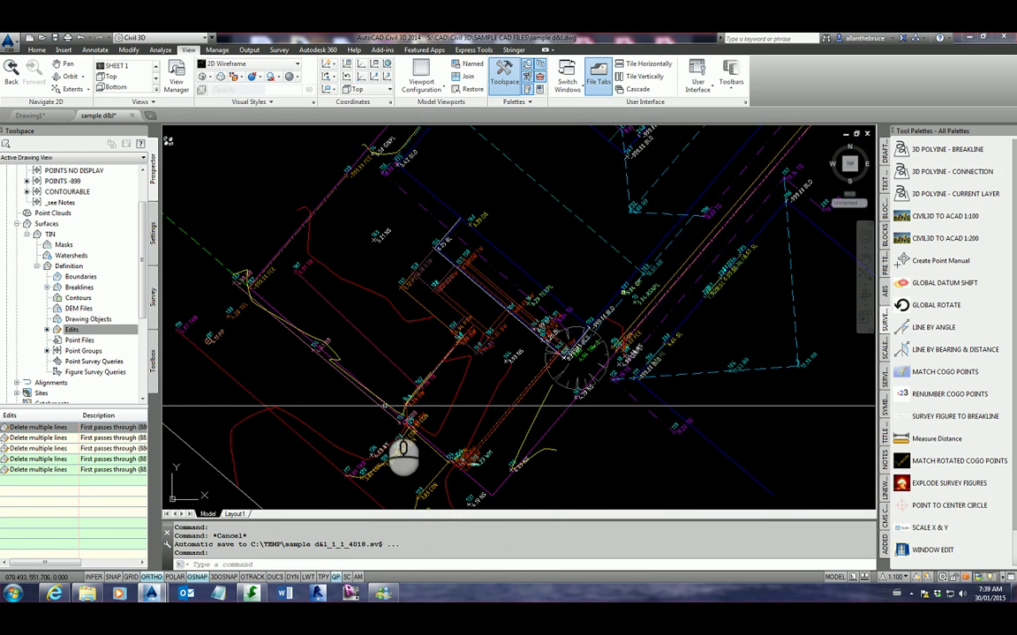
scroll(613, 329, down, 3)
scroll(645, 188, up, 4)
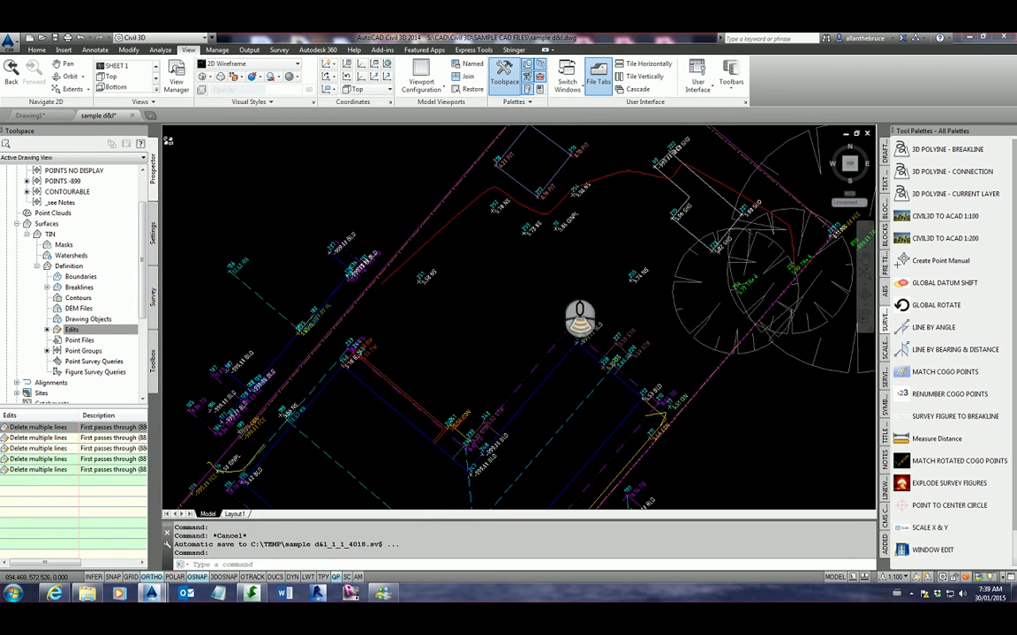
scroll(676, 416, down, 3)
scroll(529, 236, up, 1)
scroll(494, 370, up, 3)
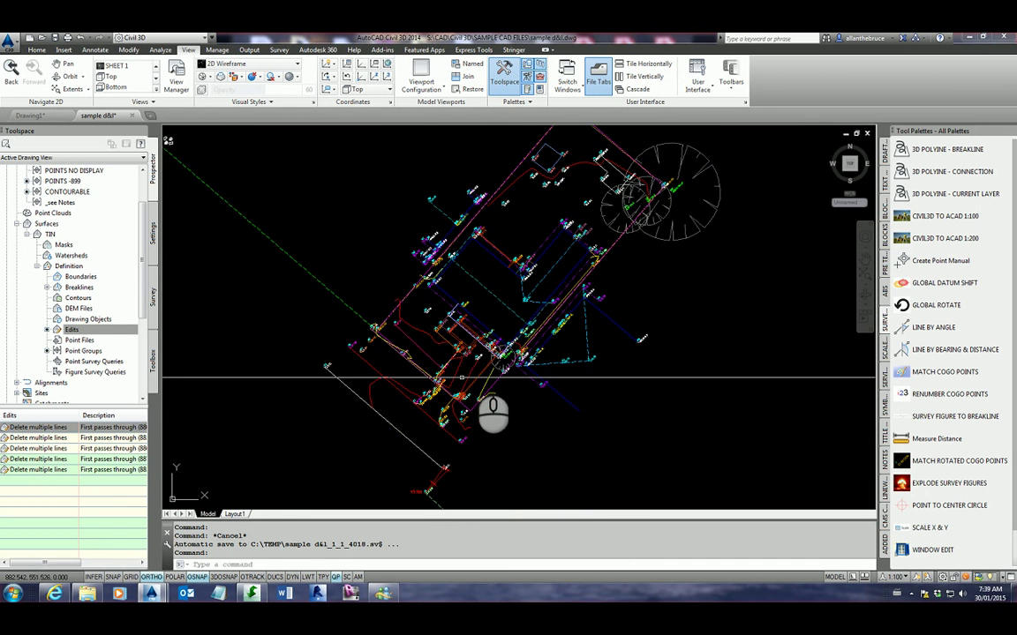
scroll(488, 265, up, 2)
scroll(434, 340, down, 2)
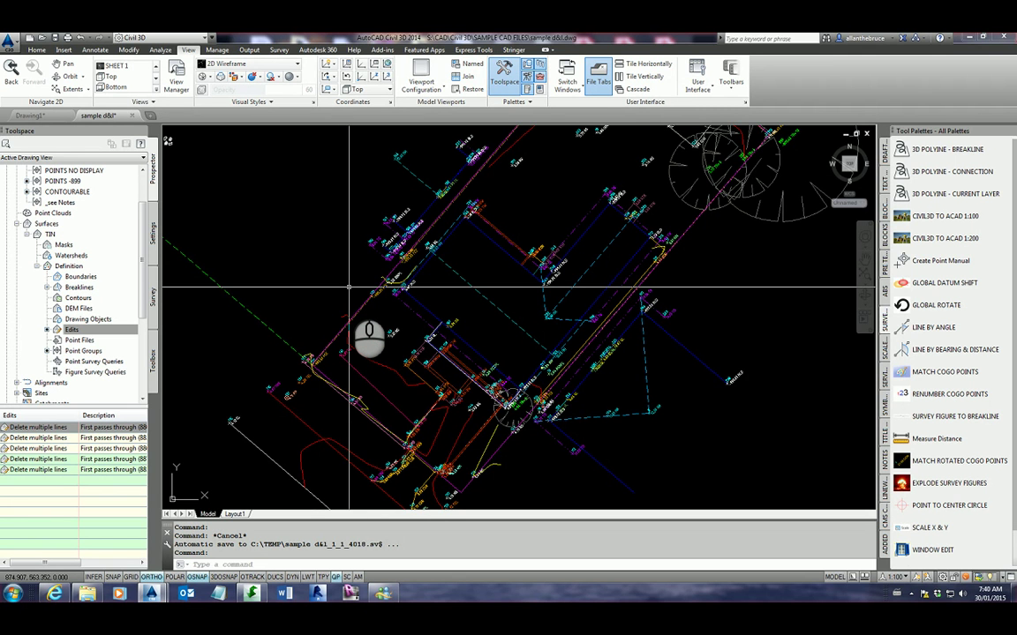
Zoom around the -999 and -899 point labels, then show the _All Points group in Prospector.
mouse_move(349, 287)
shift+middle_down()
mouse_move(400, 316)
mouse_move(402, 329)
shift+middle_up()
mouse_move(401, 329)
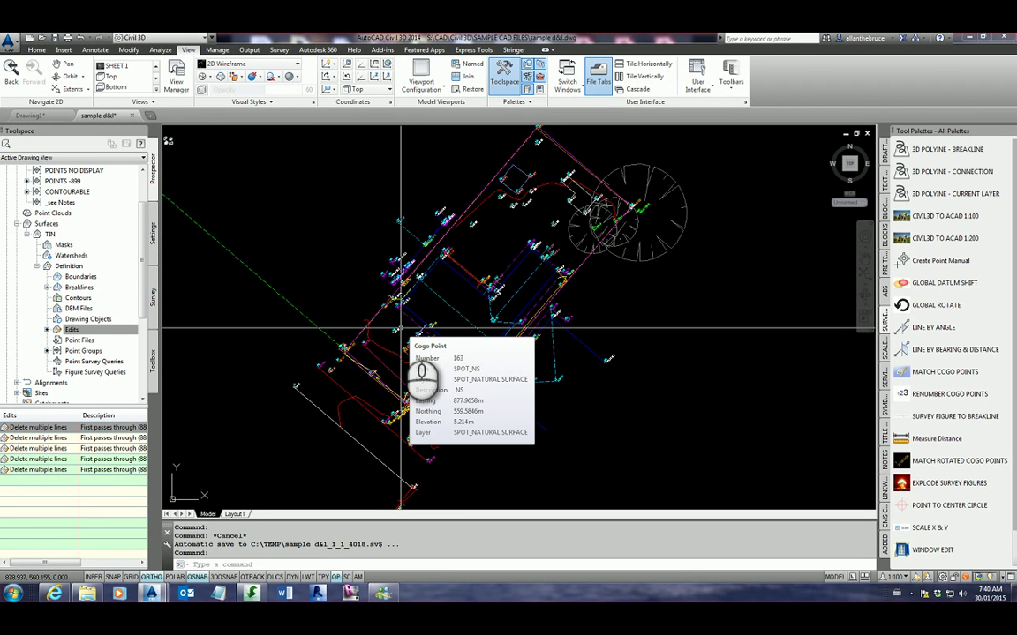
scroll(494, 331, up, 5)
scroll(490, 279, up, 2)
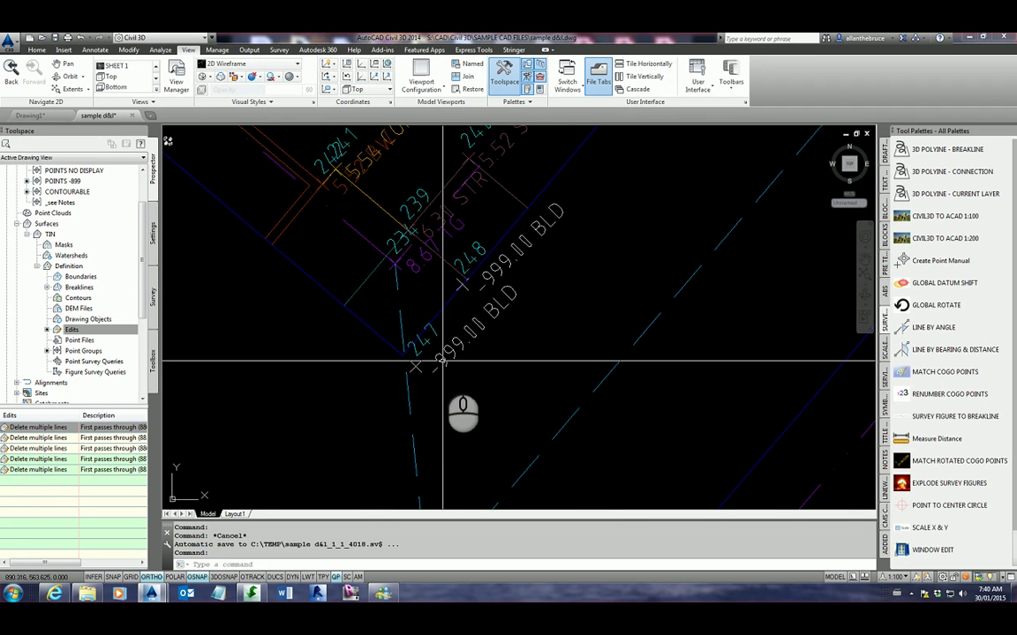
scroll(427, 437, down, 2)
scroll(618, 322, down, 4)
scroll(584, 319, up, 4)
scroll(583, 319, up, 3)
scroll(615, 325, down, 1)
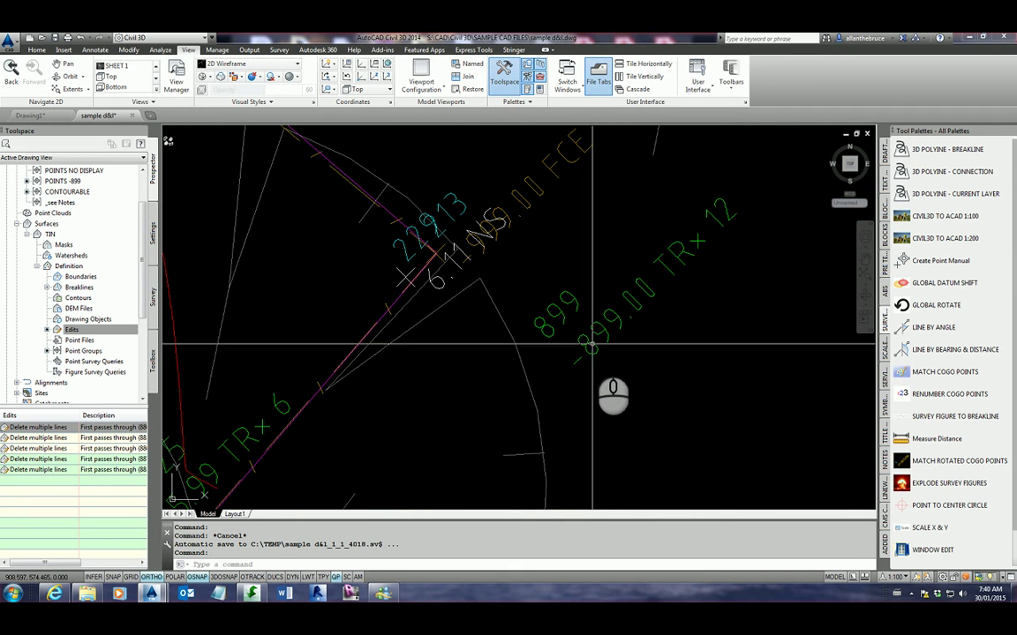
scroll(626, 309, down, 2)
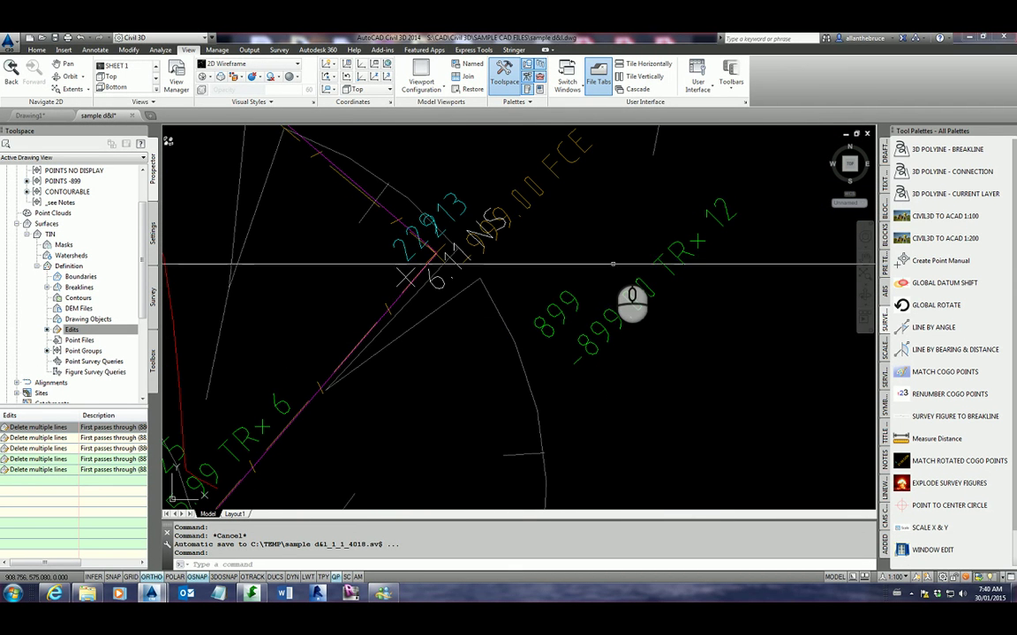
scroll(611, 246, down, 2)
scroll(612, 246, down, 2)
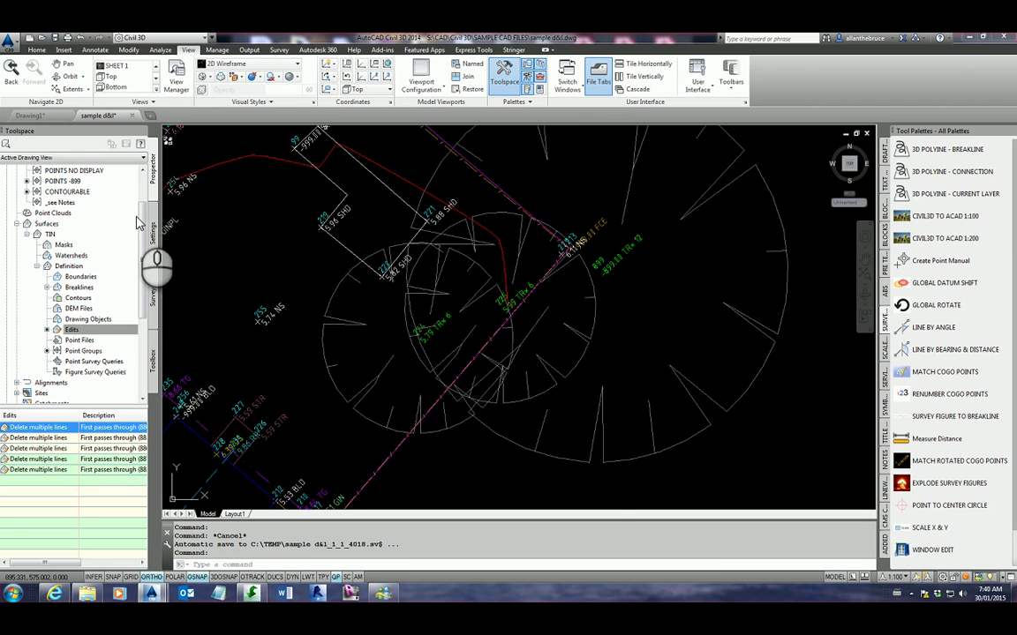
scroll(145, 190, up, 3)
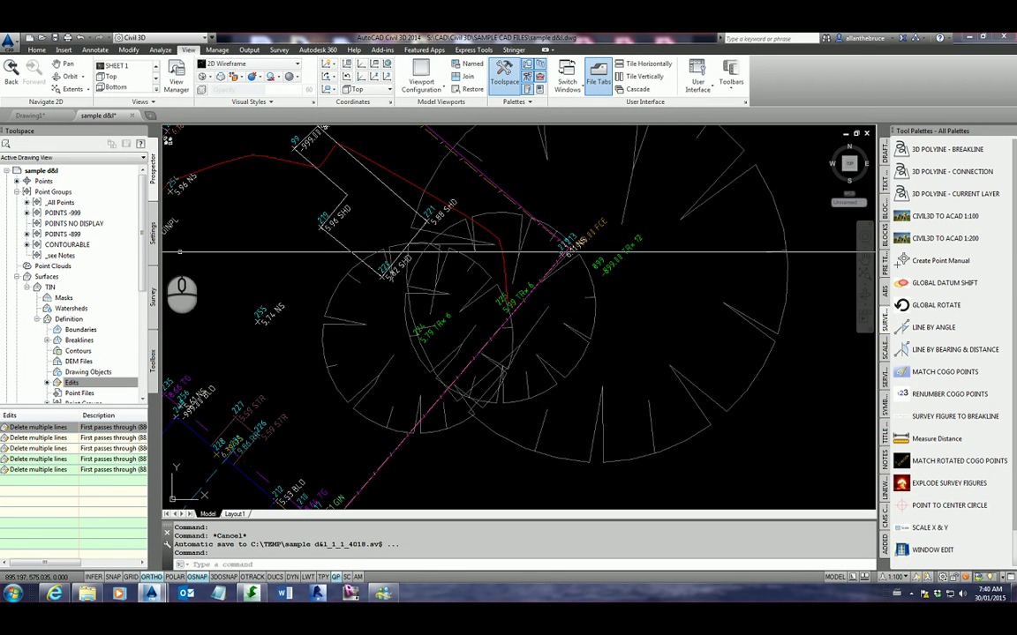
click(61, 204)
Place _All Points last in the Point Groups order, below POINTS -999, -899 and CONTOURABLE.
right_click(57, 192)
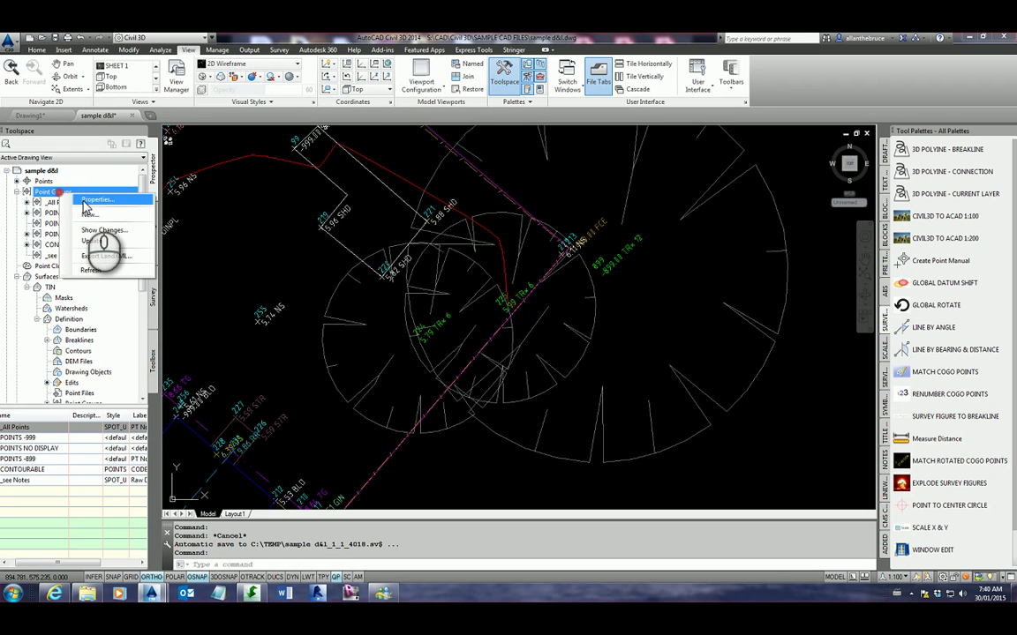
click(93, 202)
click(324, 275)
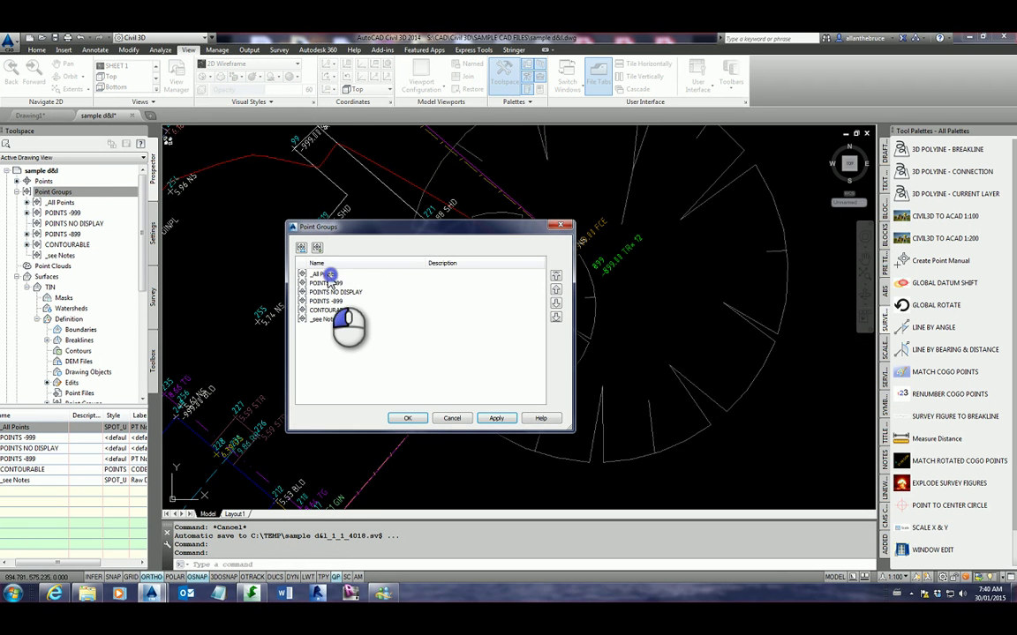
click(556, 318)
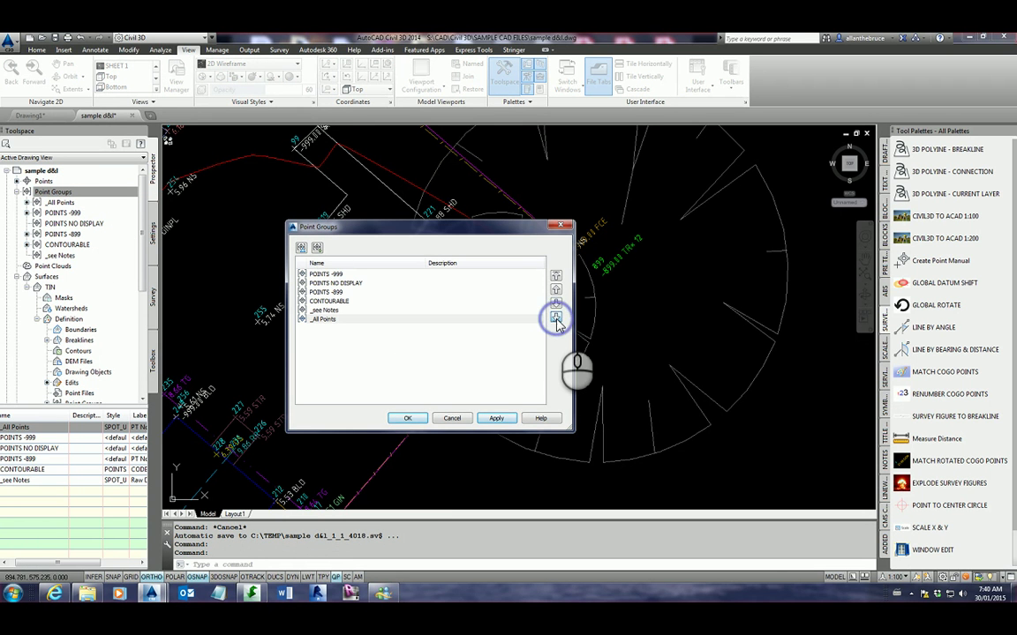
click(500, 418)
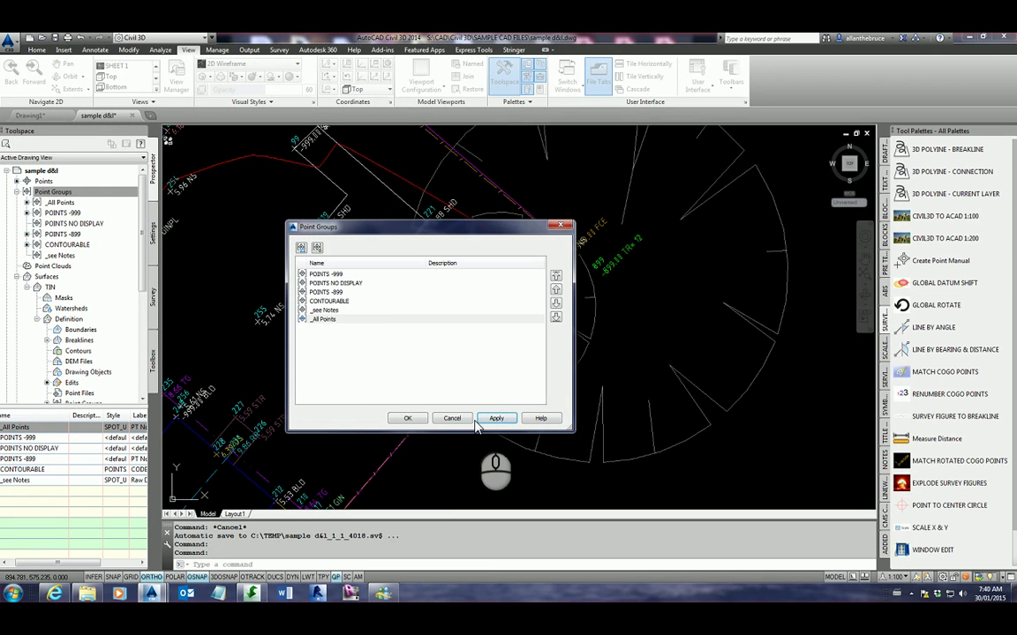
click(408, 418)
Dismiss the Varidesk stand-up reminder and zoom around to confirm the -999 elevation labels are hidden.
scroll(697, 404, up, 3)
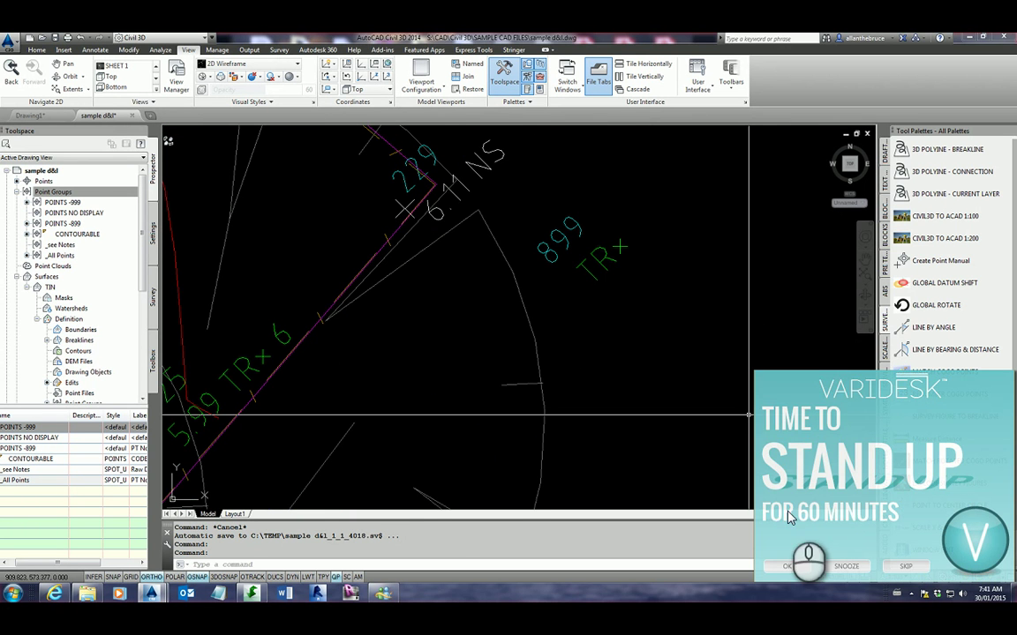
click(797, 566)
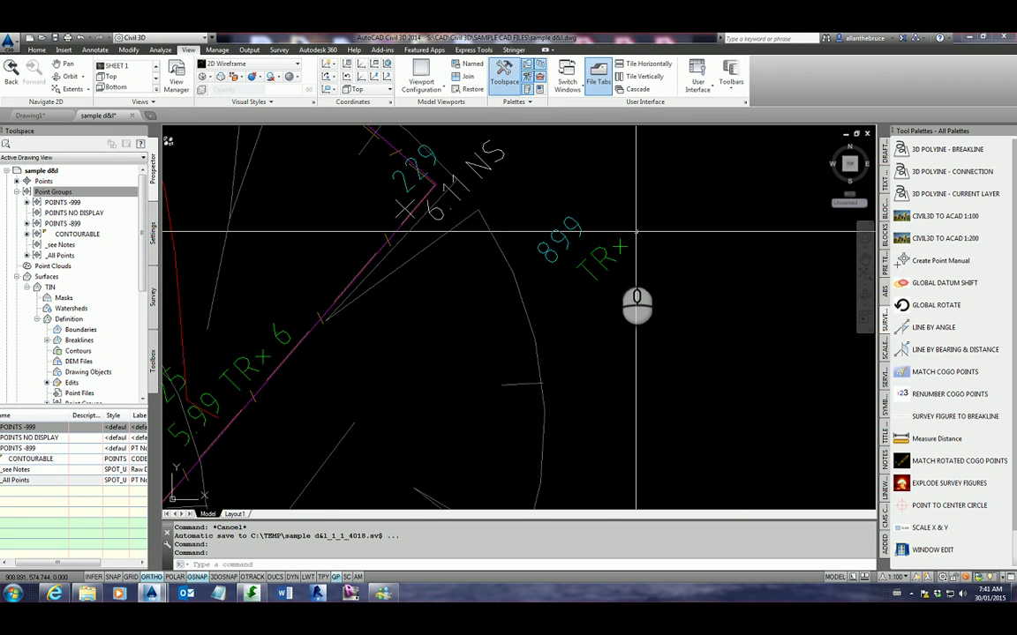
scroll(605, 258, down, 6)
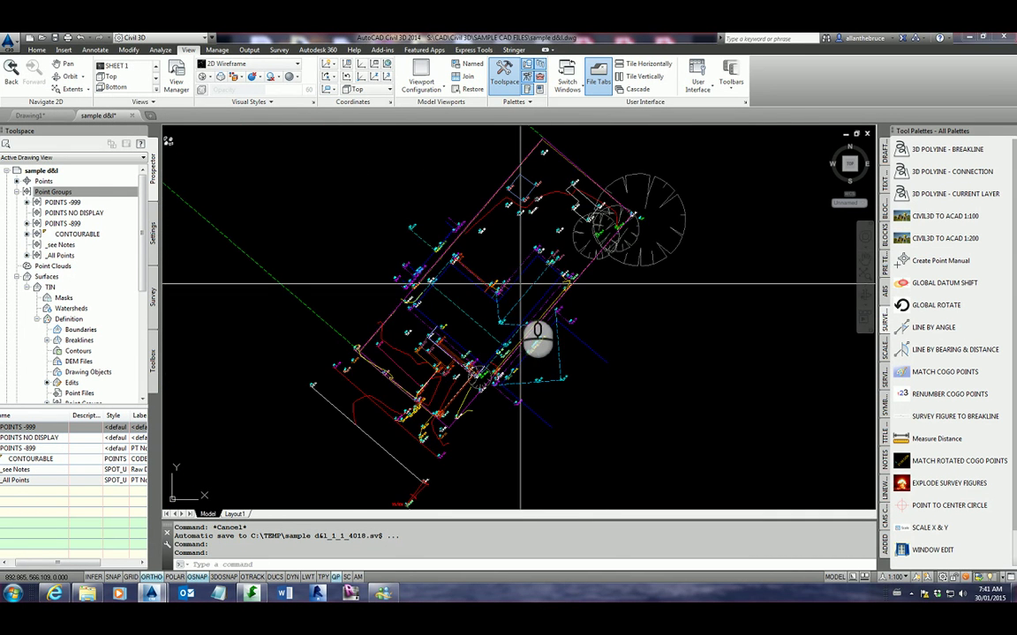
scroll(490, 291, up, 8)
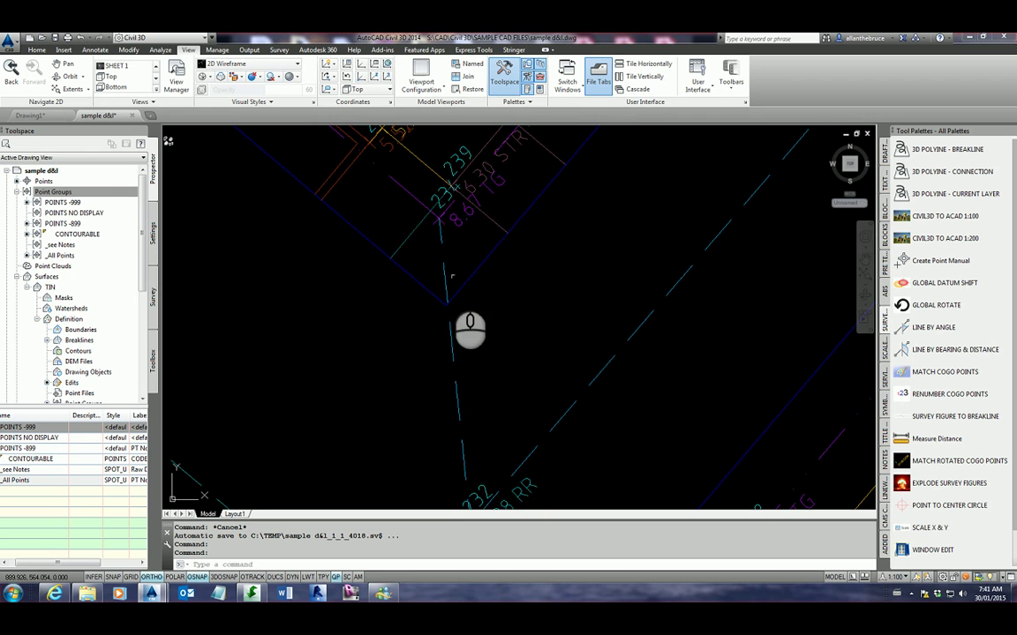
scroll(419, 295, down, 2)
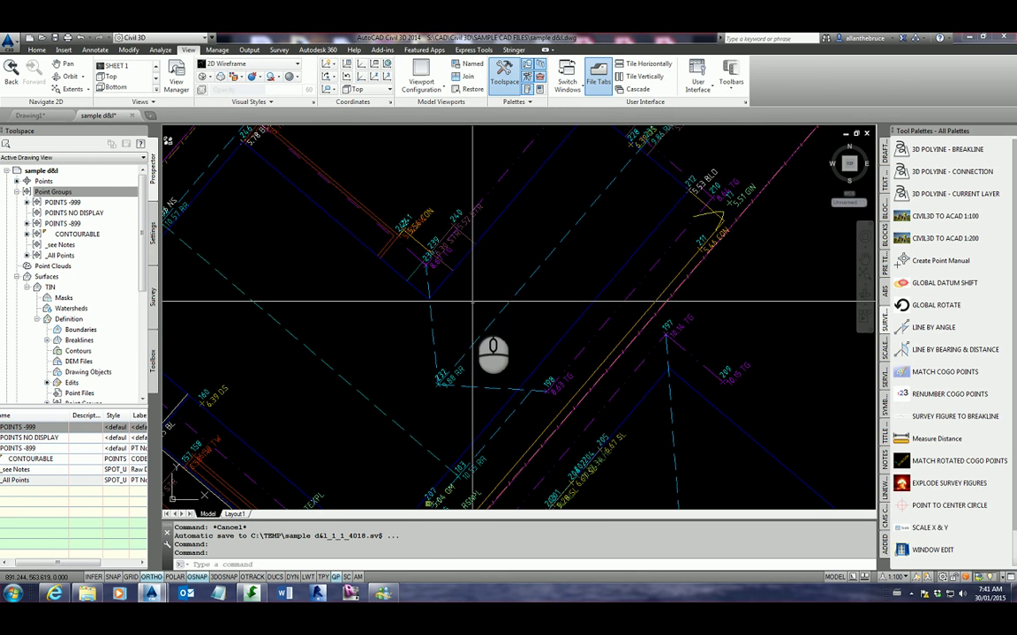
scroll(494, 300, down, 3)
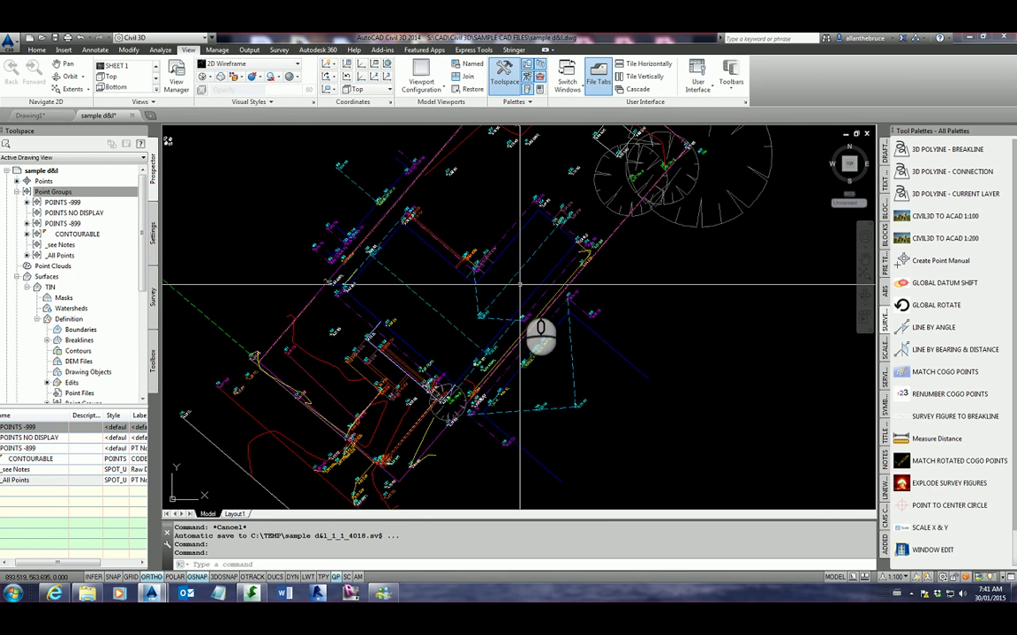
scroll(379, 301, up, 5)
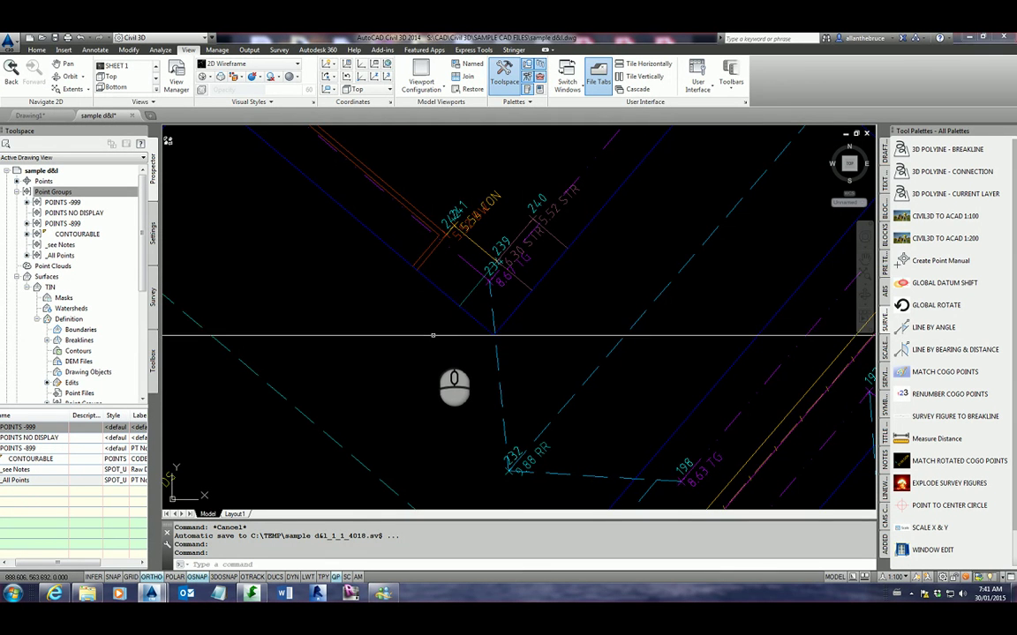
scroll(447, 271, down, 5)
Move _All Points back to the top of the Point Groups order, then zoom around the drawing.
right_click(99, 193)
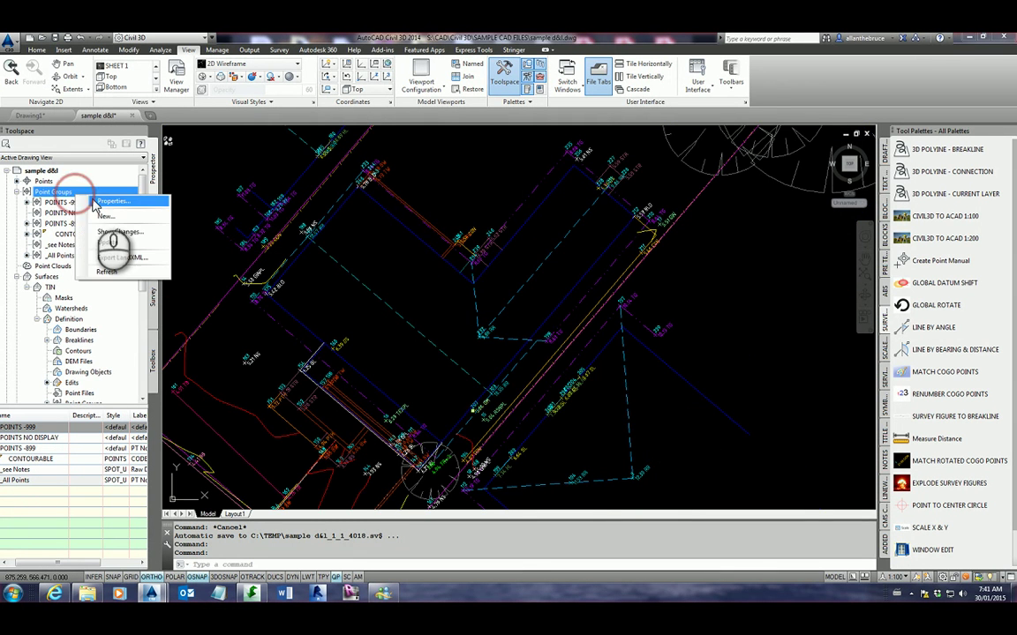
click(97, 203)
click(324, 319)
click(555, 276)
click(411, 419)
scroll(768, 436, up, 3)
scroll(530, 331, down, 5)
scroll(514, 350, down, 4)
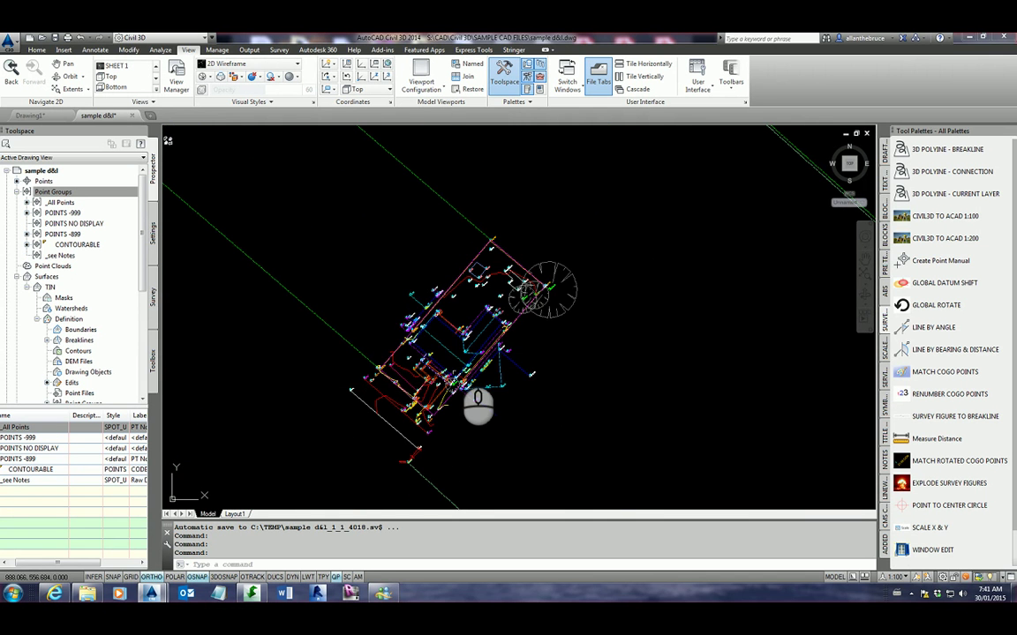
scroll(446, 358, up, 5)
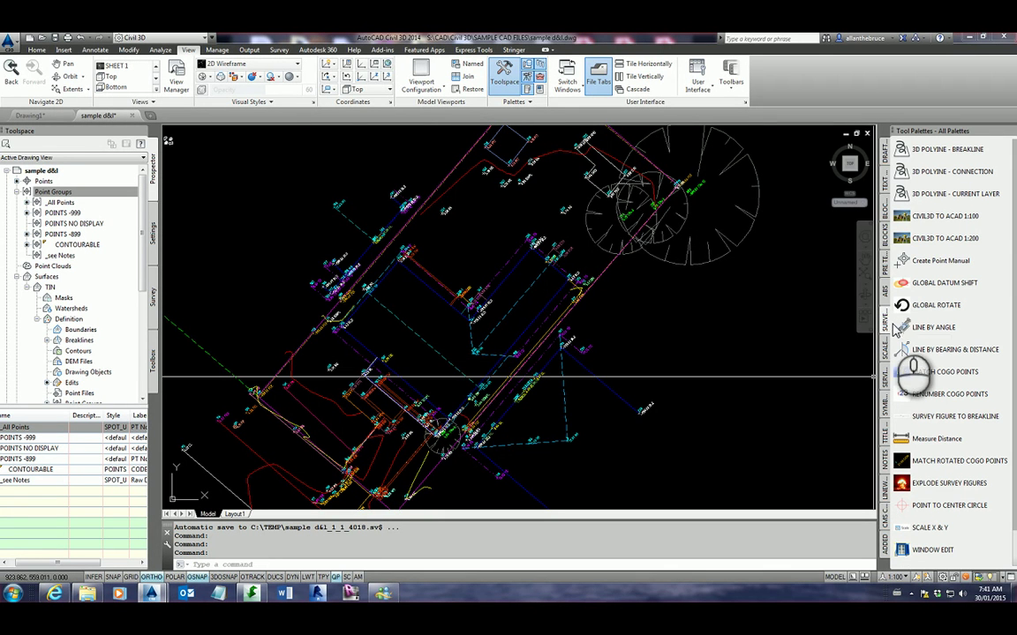
scroll(465, 333, down, 3)
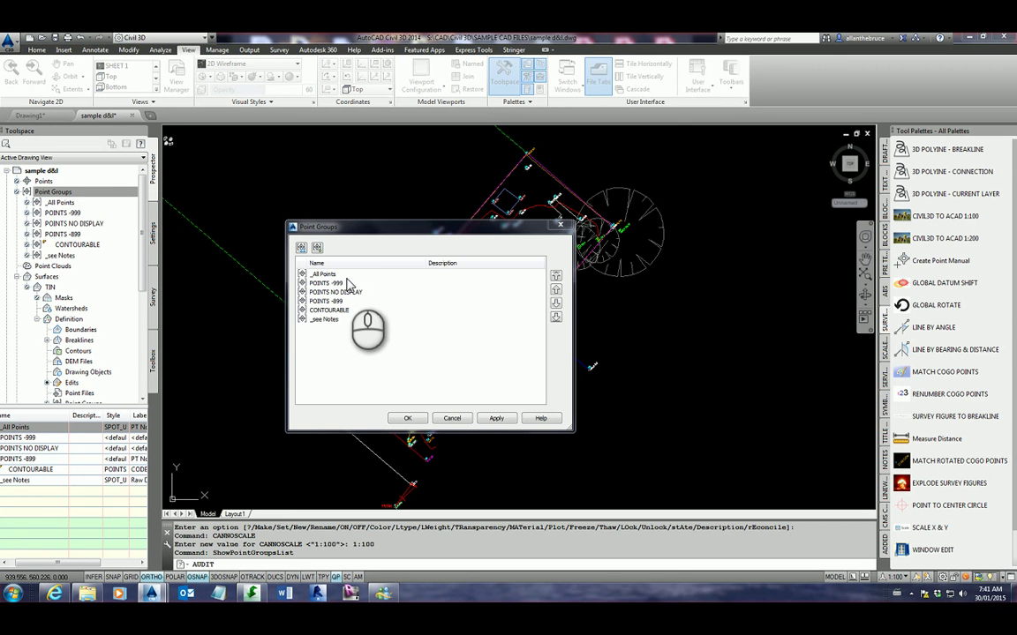
Put _All Points last in the point group order again and start the Export to AutoCAD command.
click(323, 277)
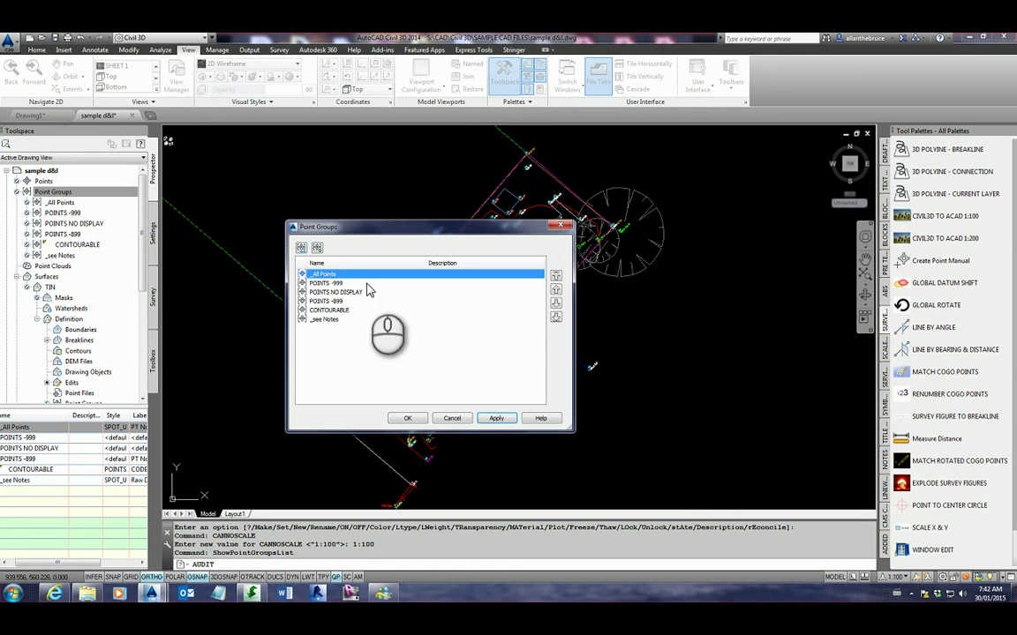
click(556, 318)
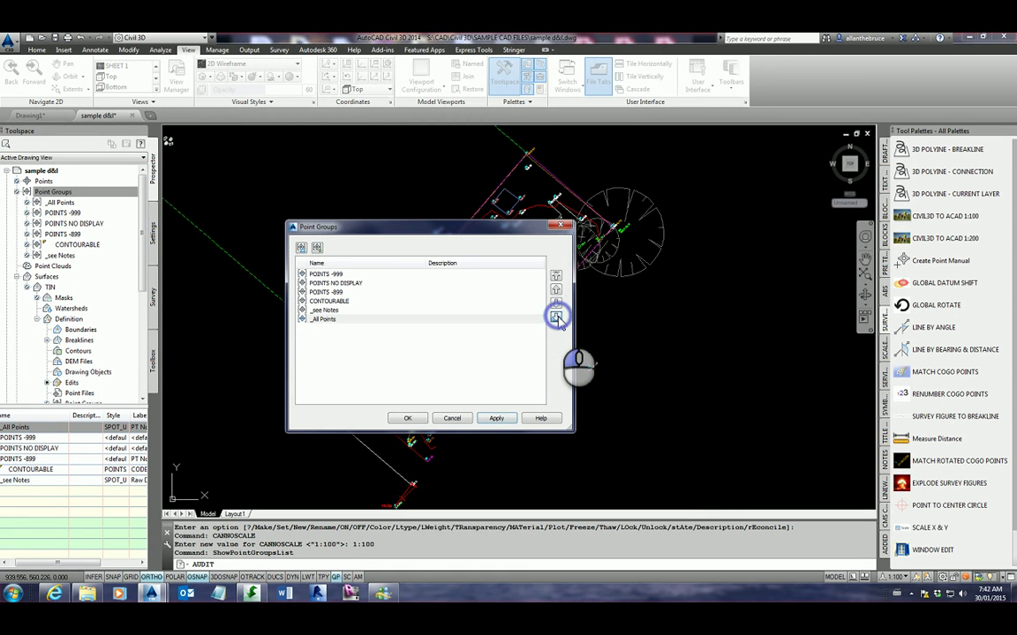
click(414, 420)
key(Return)
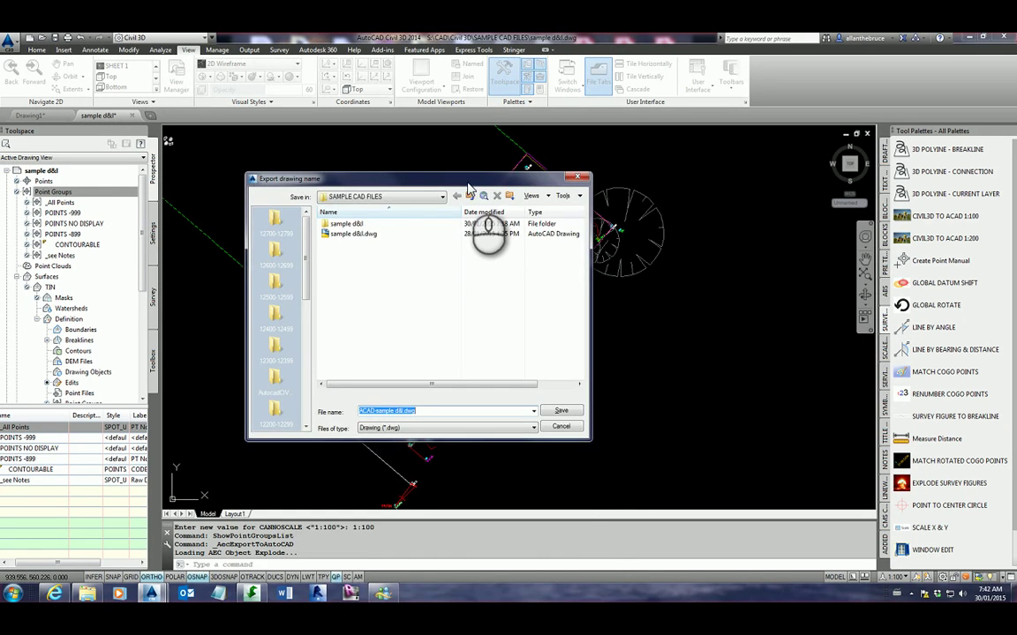
Save the export as ACAD-sample d&l.dwg in SAMPLE CAD FILES and dismiss the save error warning.
mouse_move(468, 179)
mouse_down()
mouse_move(491, 411)
mouse_move(500, 403)
mouse_move(488, 177)
mouse_up()
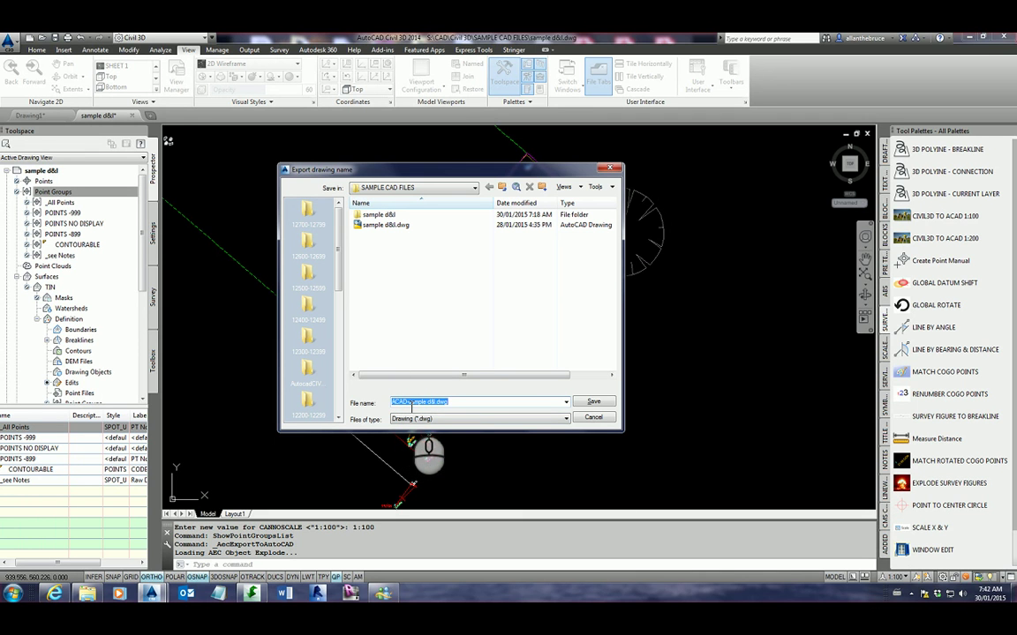
click(594, 405)
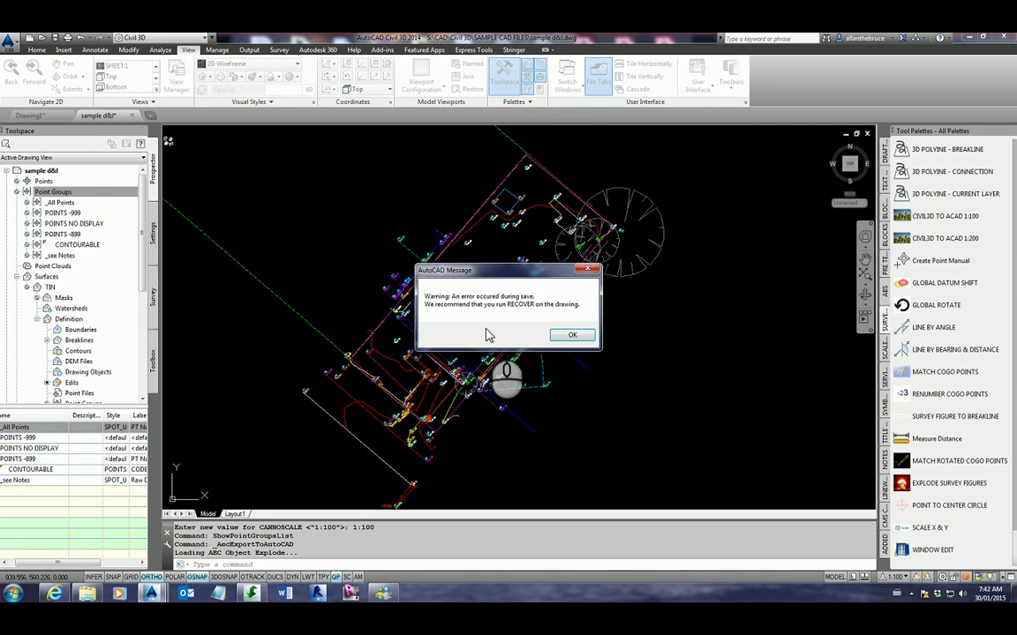
click(574, 336)
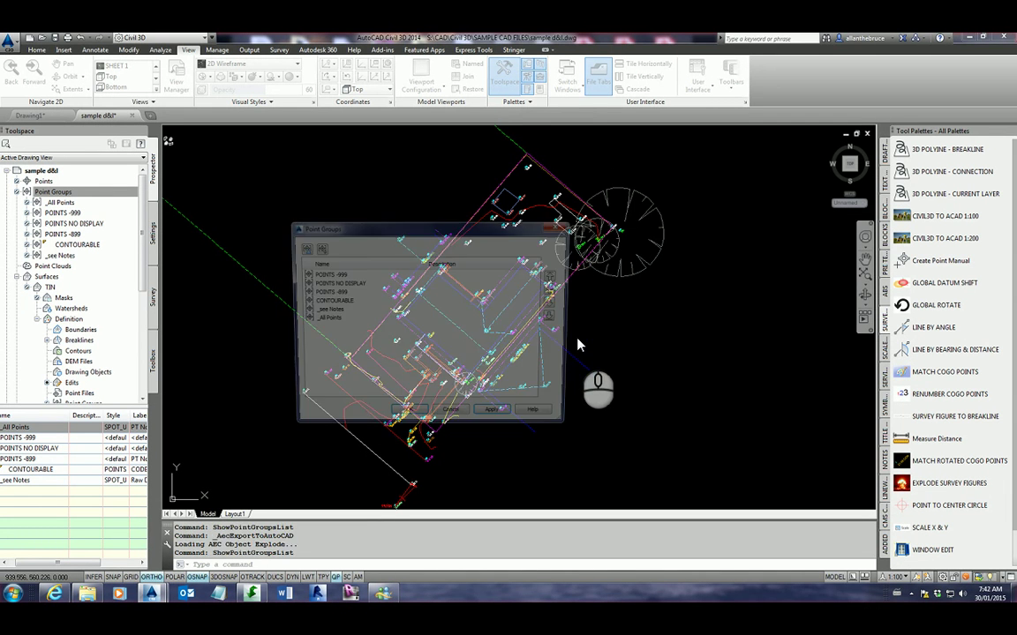
Move _All Points to the top of the point group order and apply so all points display.
click(325, 311)
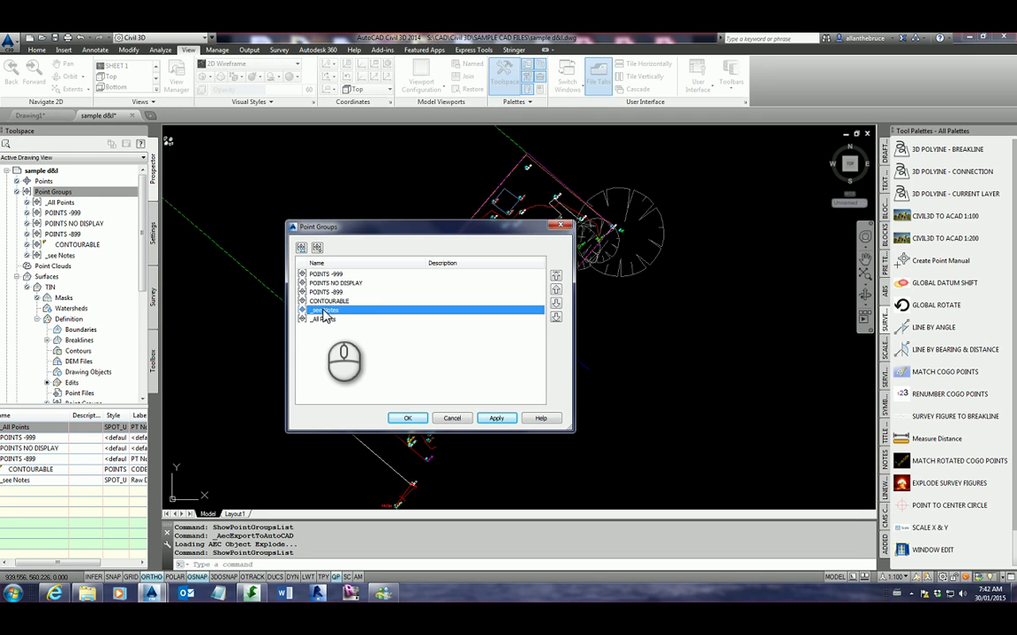
click(325, 320)
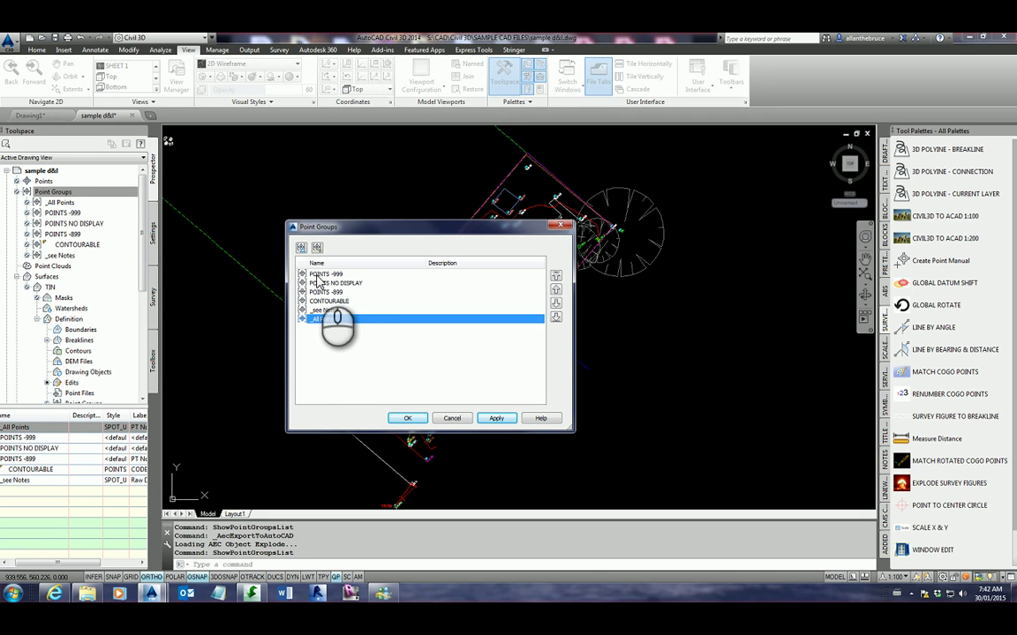
click(555, 276)
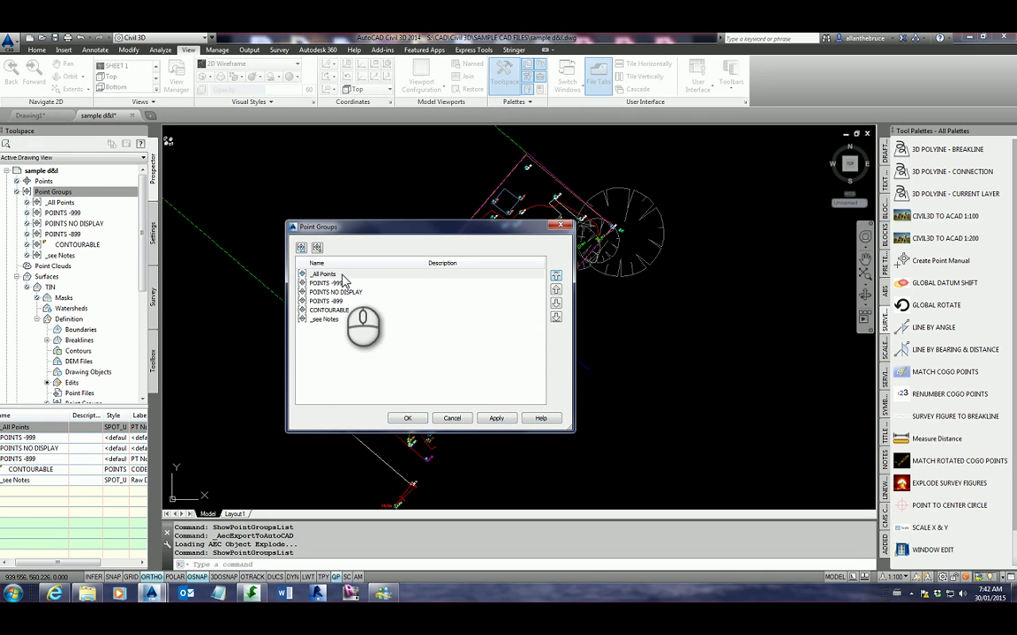
click(344, 284)
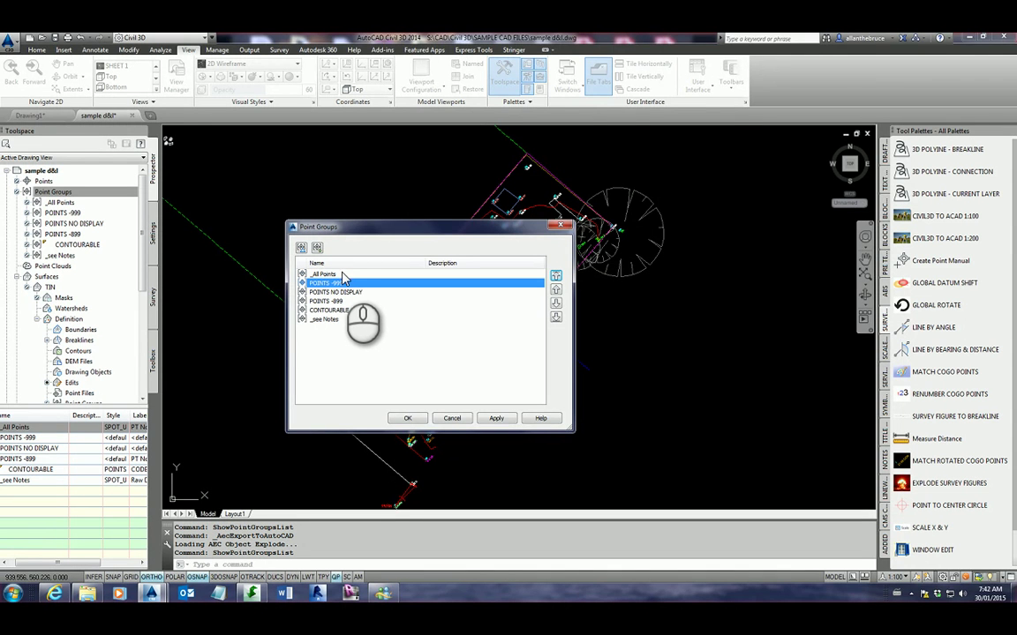
click(343, 274)
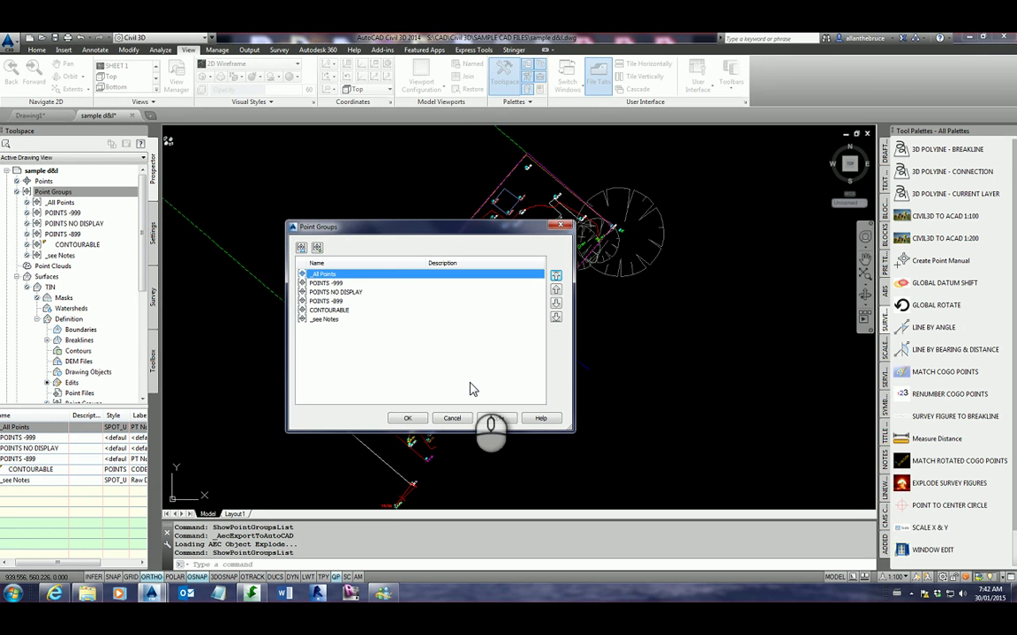
click(496, 419)
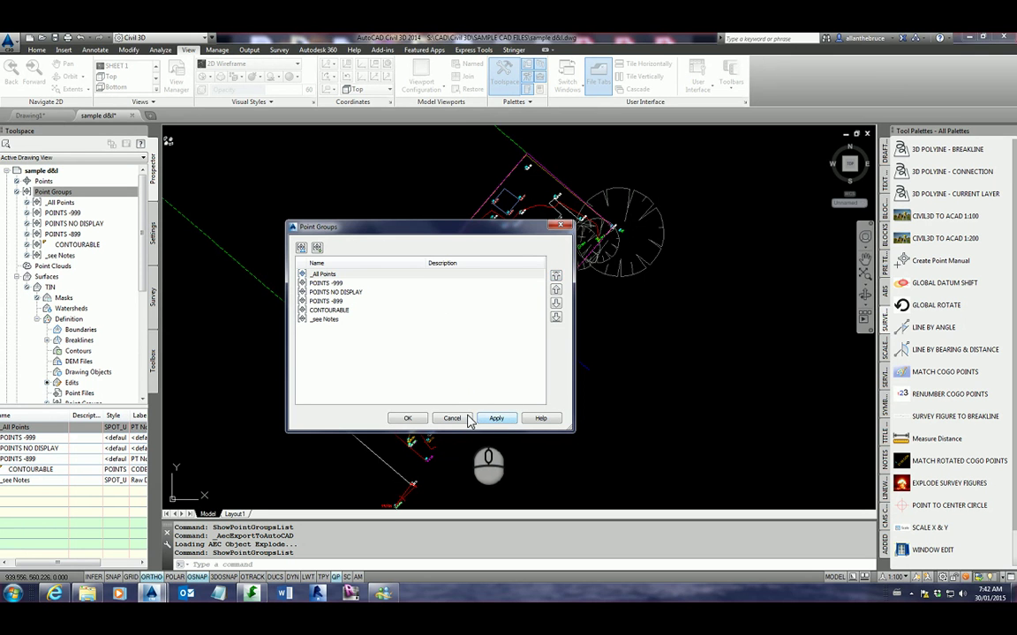
click(411, 419)
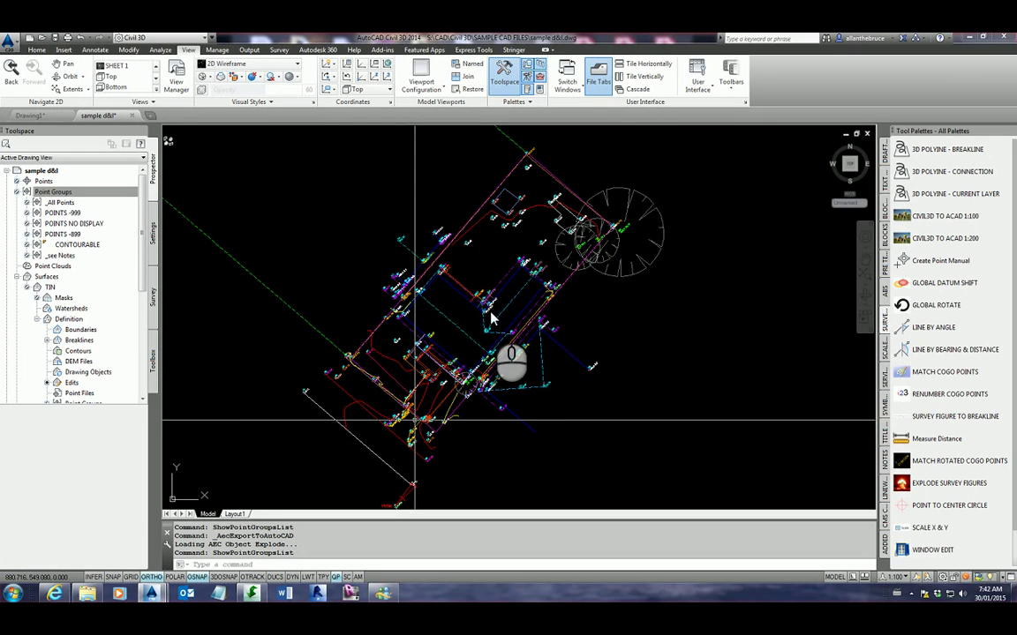
click(603, 319)
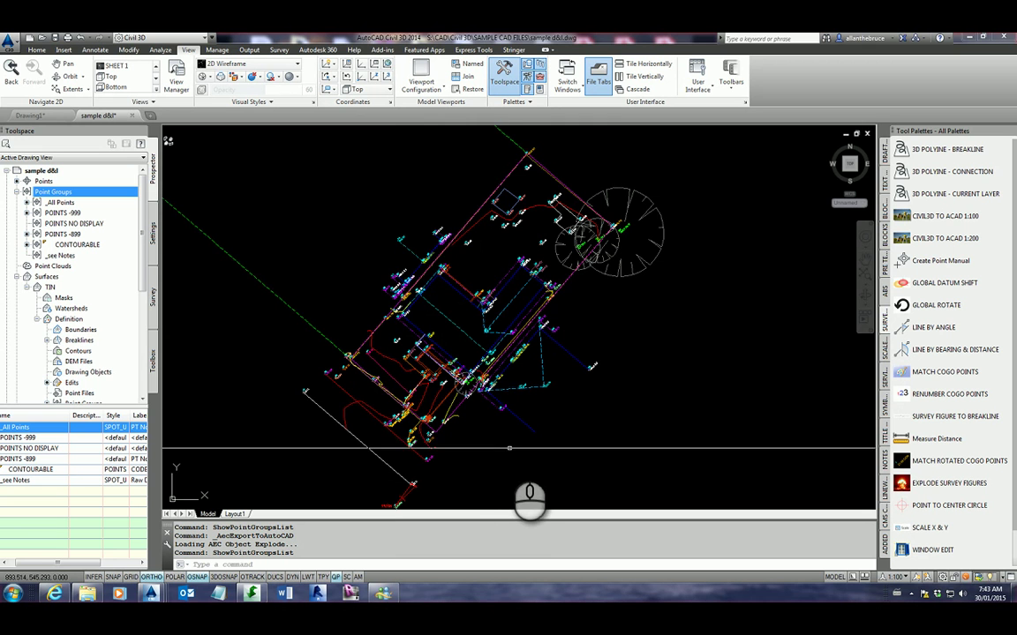
scroll(495, 445, up, 6)
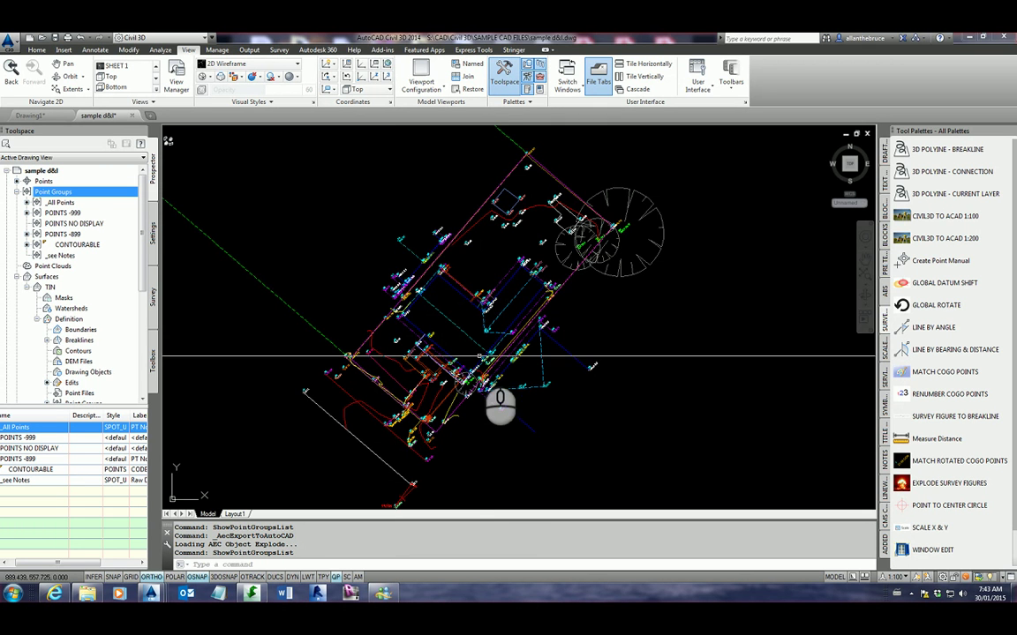
scroll(666, 237, down, 5)
scroll(653, 256, up, 3)
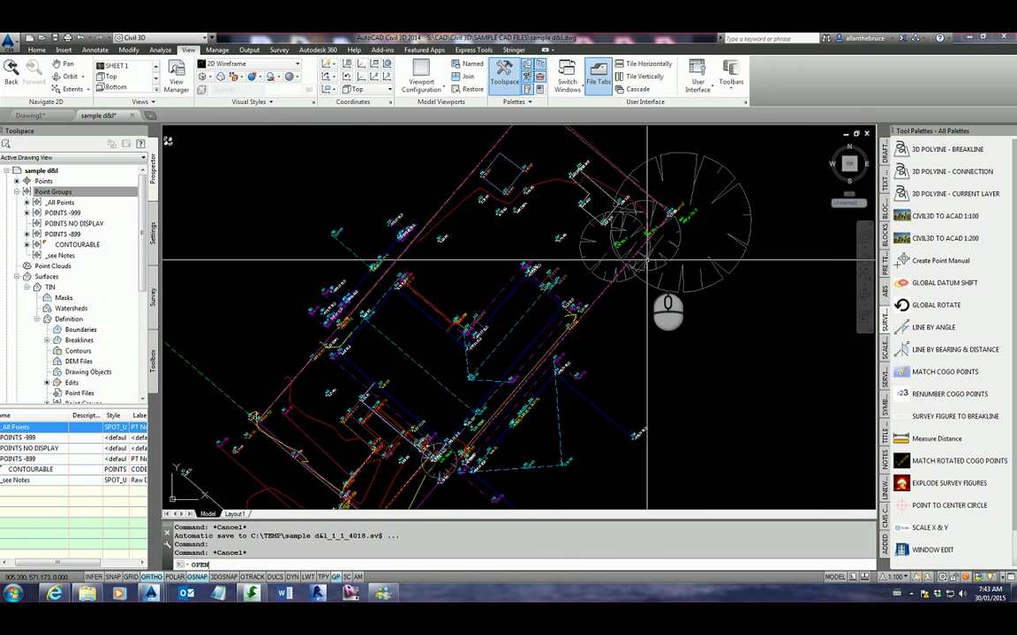
Open the exported ACAD-sample d&l.dwg with the OPEN command.
key(Return)
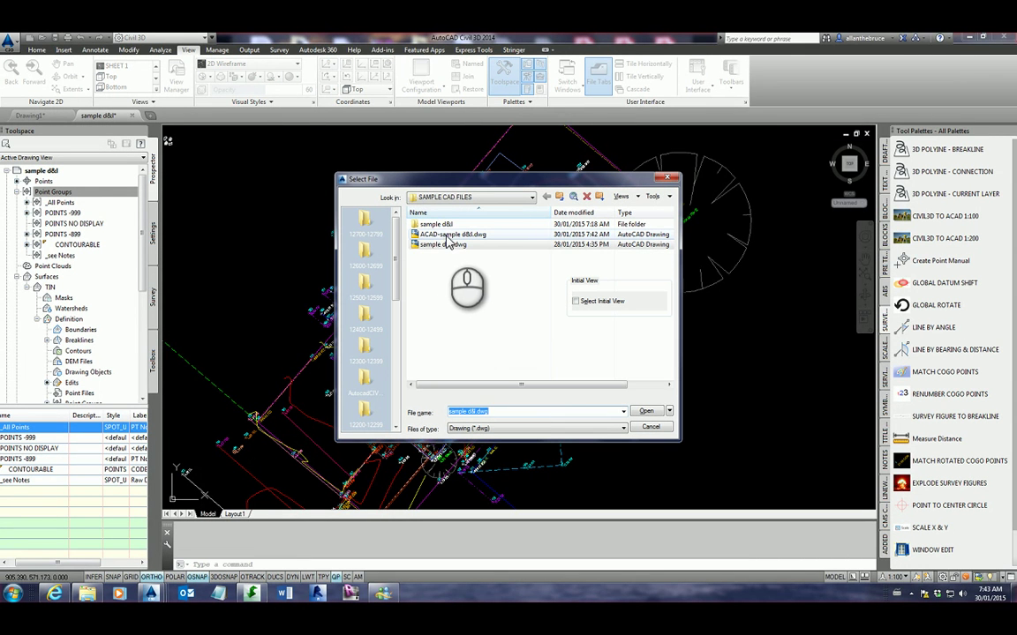
double_click(441, 235)
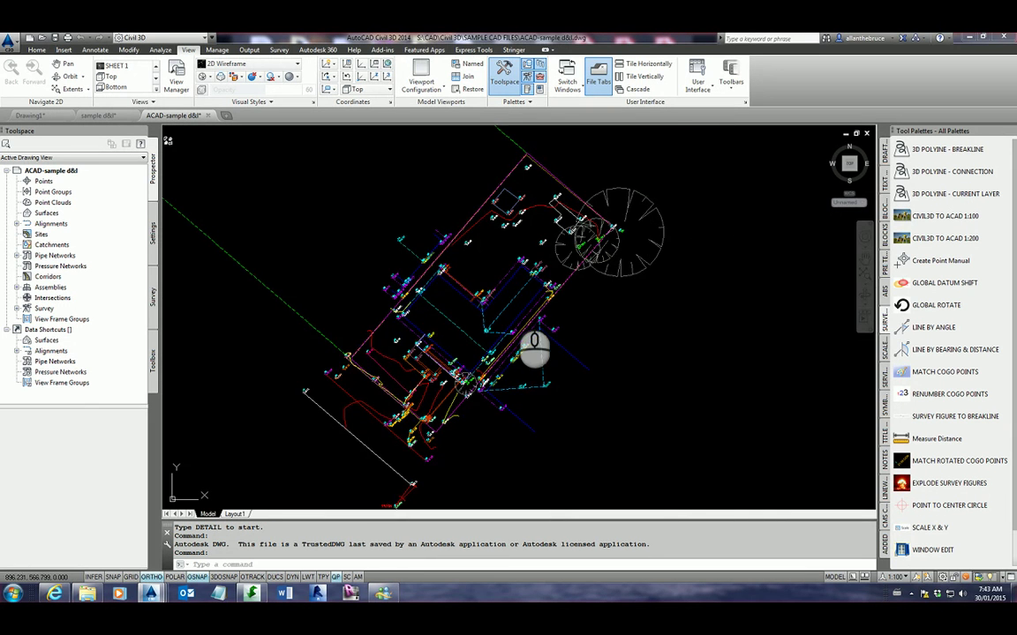
scroll(431, 306, up, 6)
scroll(352, 370, down, 5)
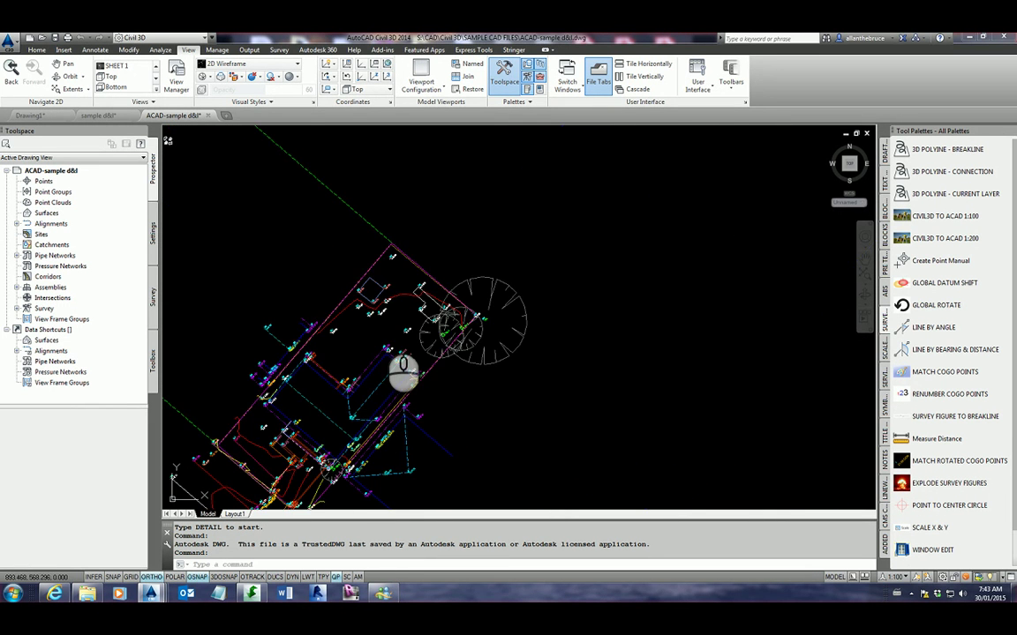
scroll(395, 261, up, 5)
scroll(403, 226, down, 5)
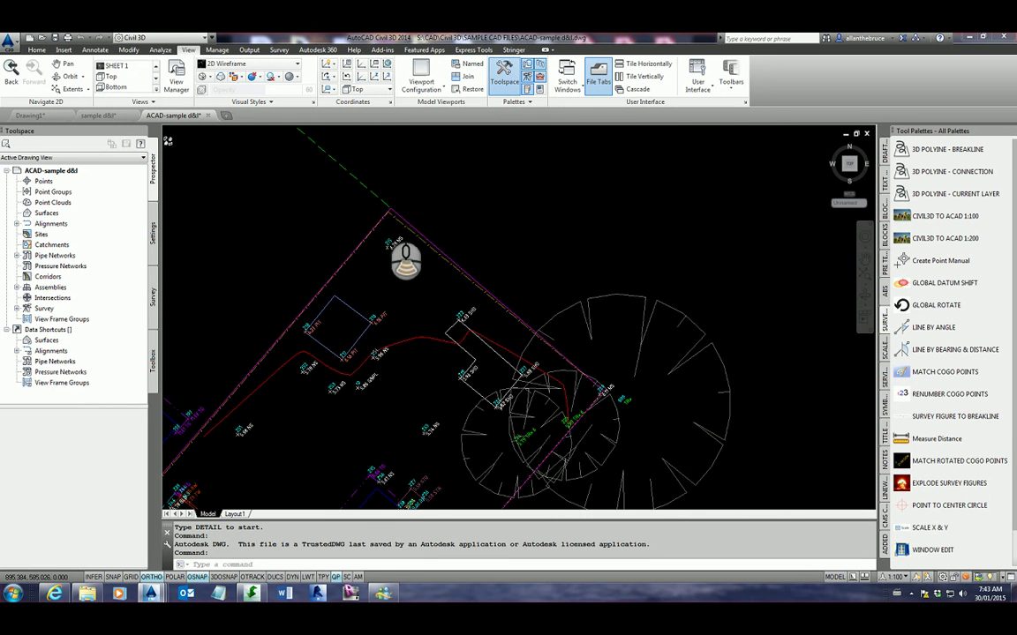
scroll(497, 296, up, 3)
scroll(496, 296, up, 5)
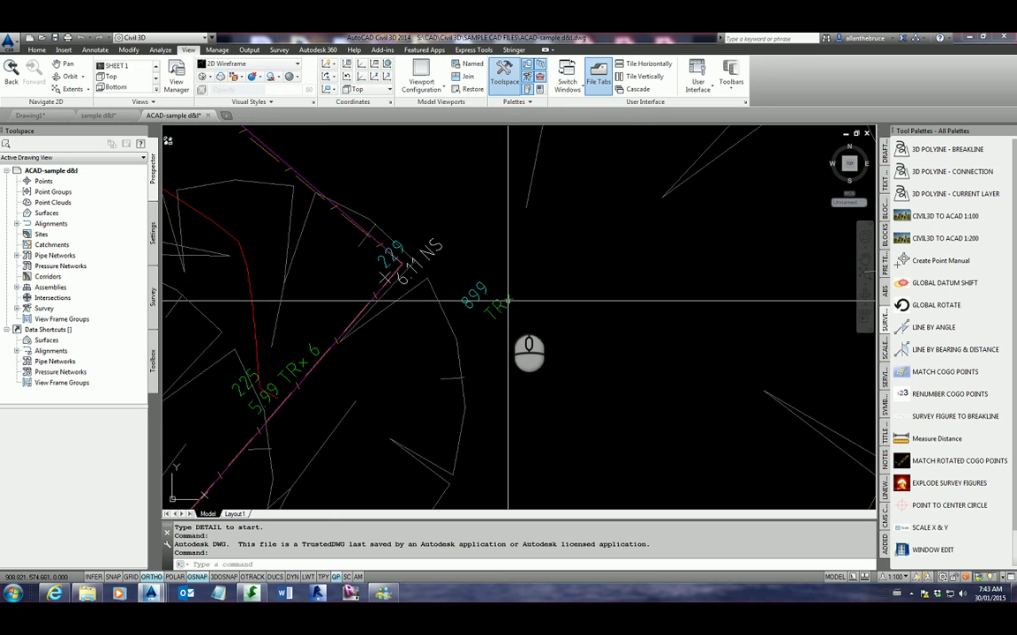
scroll(556, 256, down, 3)
scroll(552, 252, up, 4)
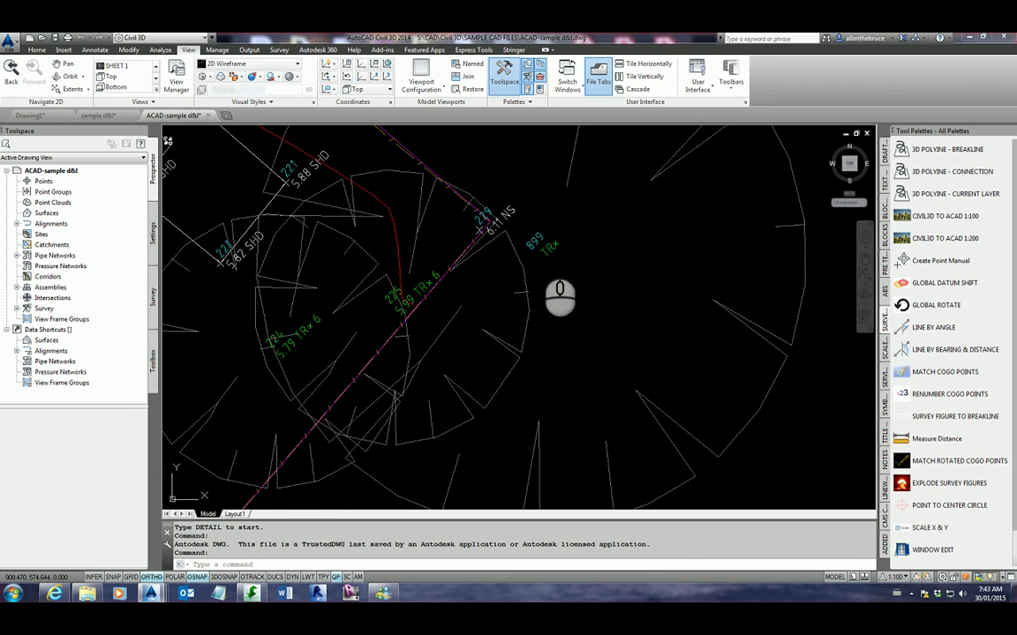
scroll(595, 232, down, 5)
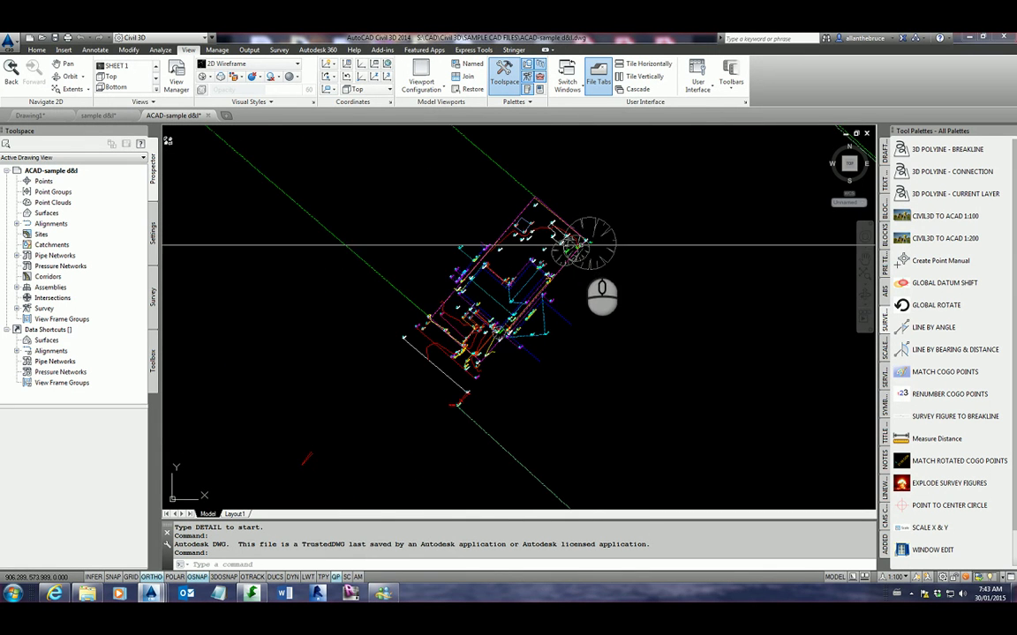
scroll(483, 315, up, 2)
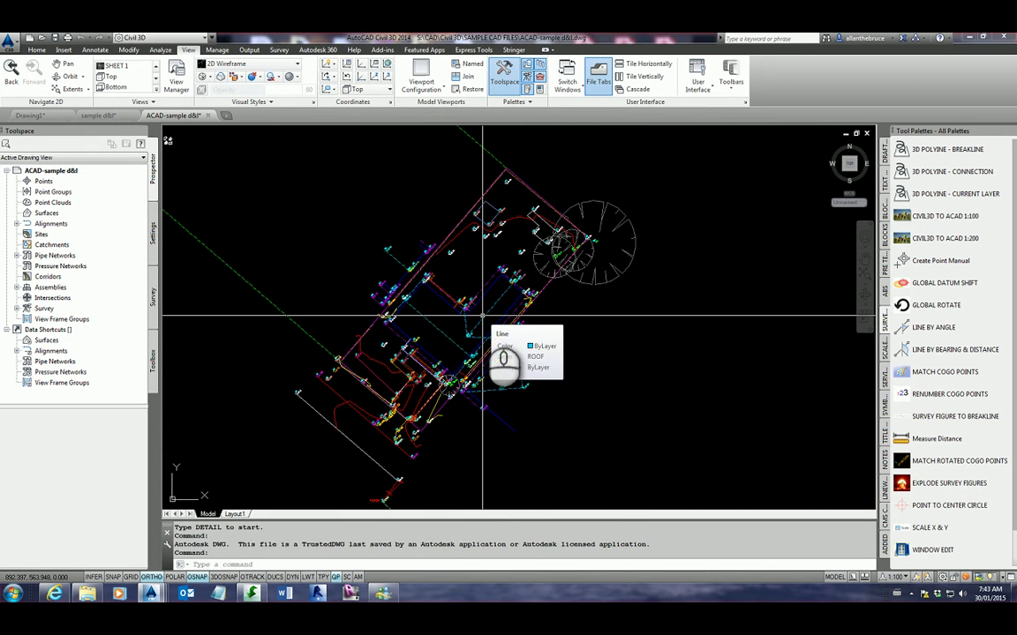